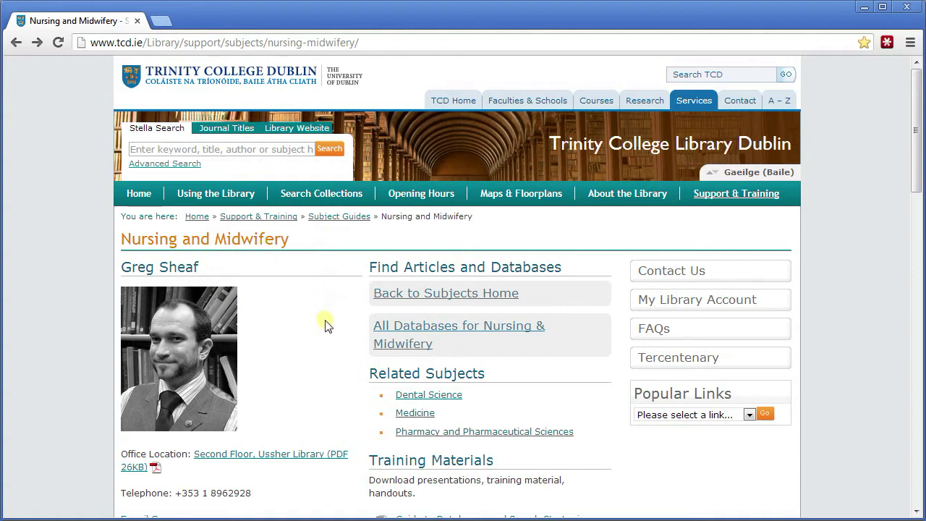
Step: Scroll down the Nursing and Midwifery guide to the Most Useful Databases list
{"action": "scroll", "coordinate": [325, 324], "scroll_direction": "down", "scroll_amount": 2}
{"action": "scroll", "coordinate": [324, 325], "scroll_direction": "down", "scroll_amount": 2}
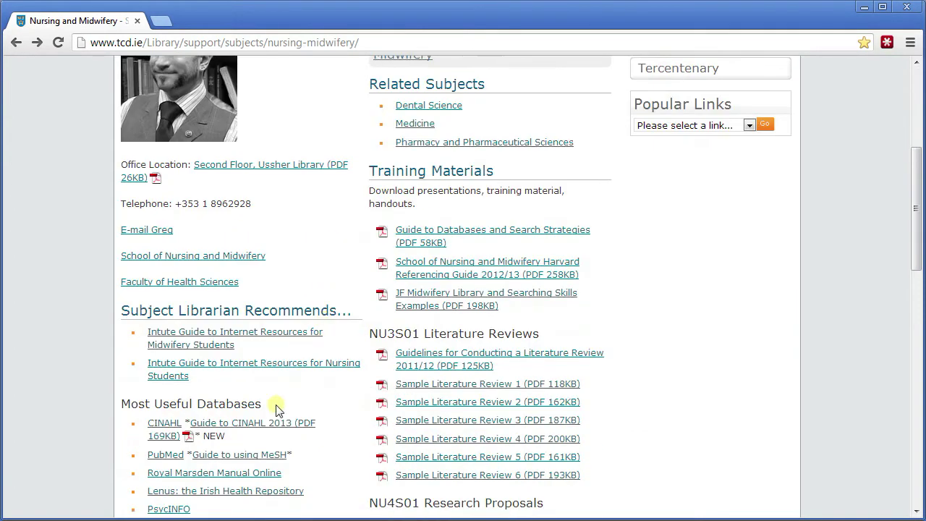
{"action": "left_click", "coordinate": [266, 426]}
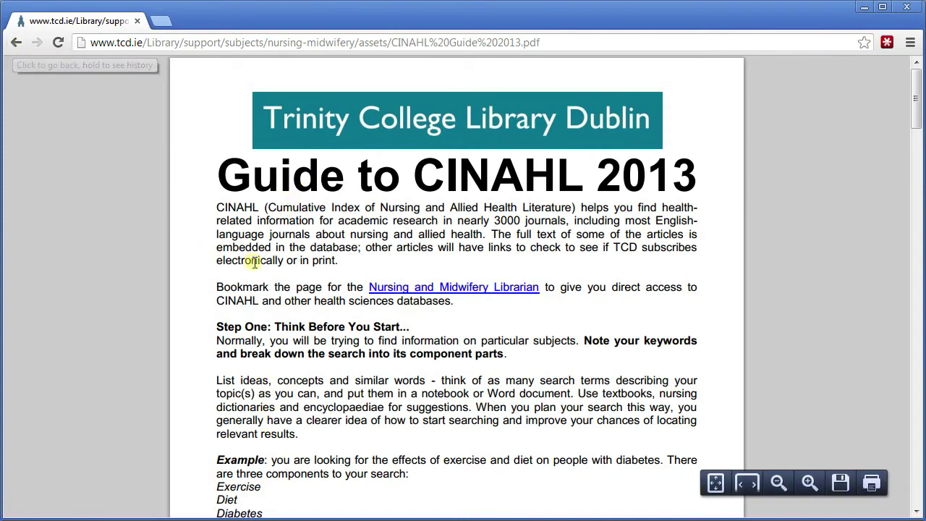
{"action": "scroll", "coordinate": [253, 264], "scroll_direction": "down", "scroll_amount": 3}
{"action": "scroll", "coordinate": [253, 267], "scroll_direction": "down", "scroll_amount": 9}
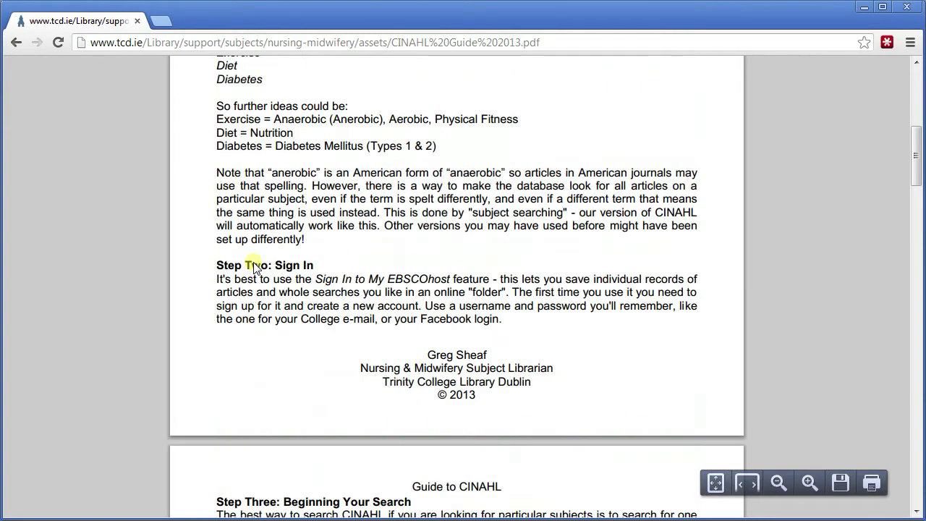
{"action": "scroll", "coordinate": [254, 268], "scroll_direction": "down", "scroll_amount": 5}
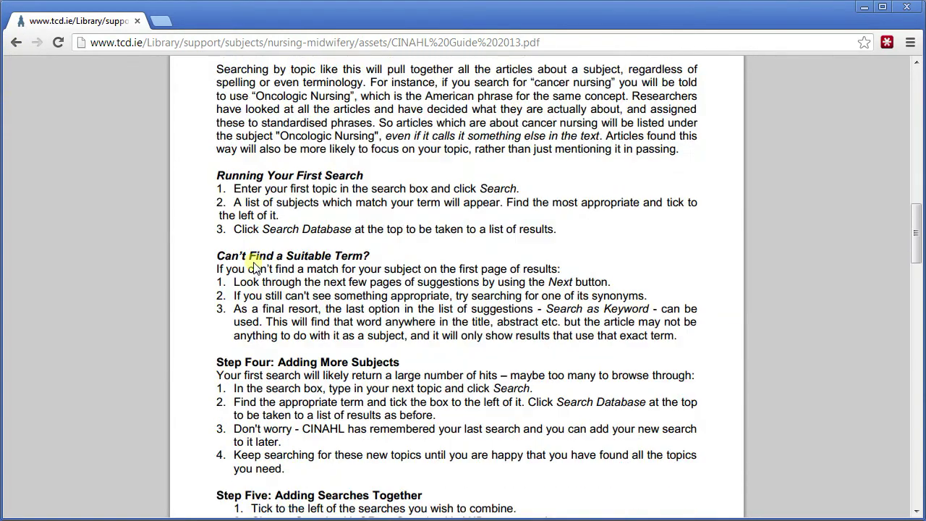
{"action": "scroll", "coordinate": [253, 268], "scroll_direction": "up", "scroll_amount": 7}
{"action": "scroll", "coordinate": [254, 268], "scroll_direction": "up", "scroll_amount": 2}
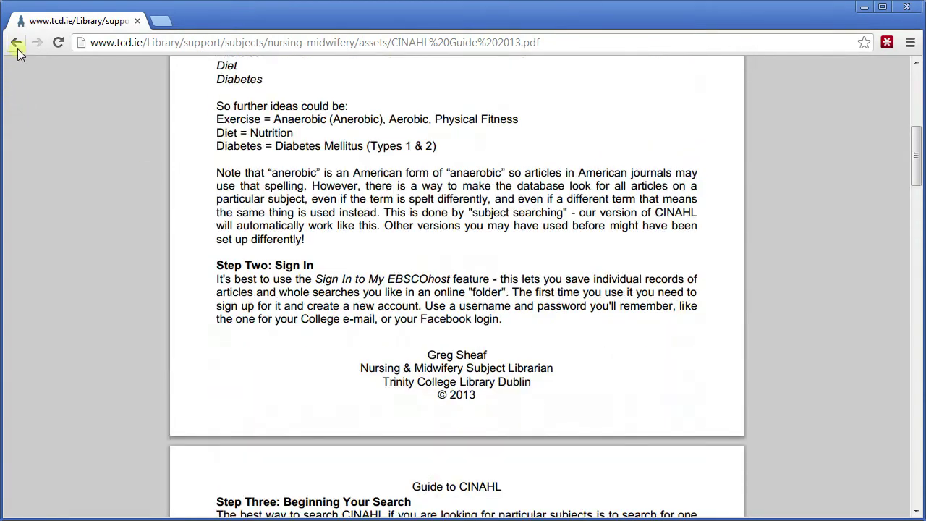
{"action": "left_click", "coordinate": [16, 42]}
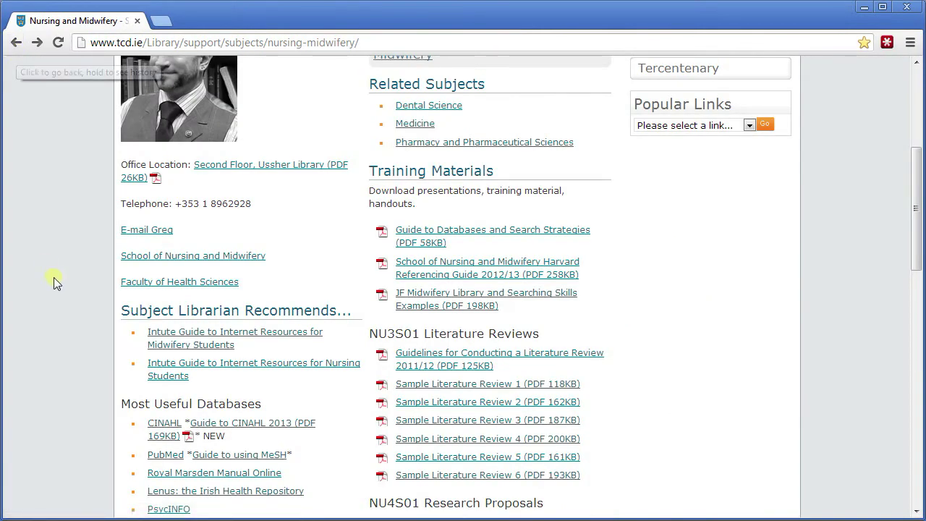
Step: Open the CINAHL catalogue entry and launch CINAHL through the library's access link
{"action": "left_click", "coordinate": [167, 426]}
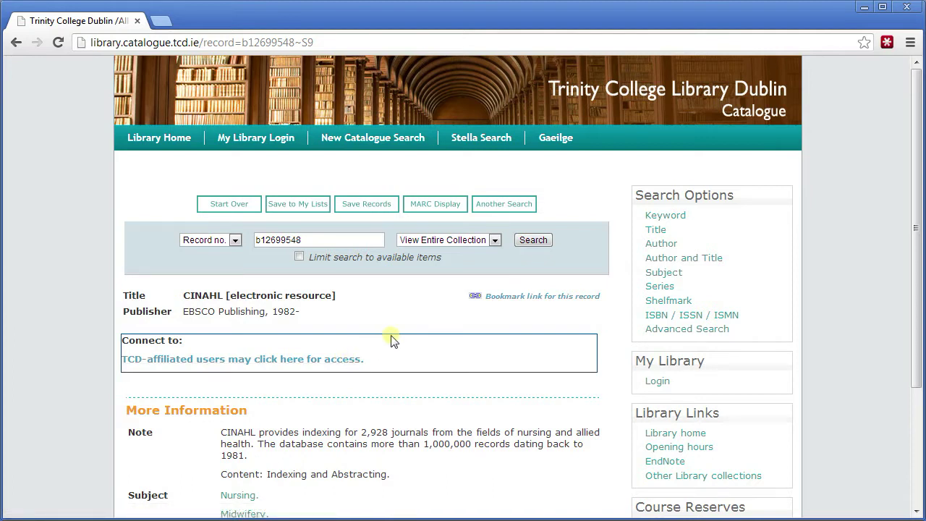
{"action": "left_click", "coordinate": [252, 359]}
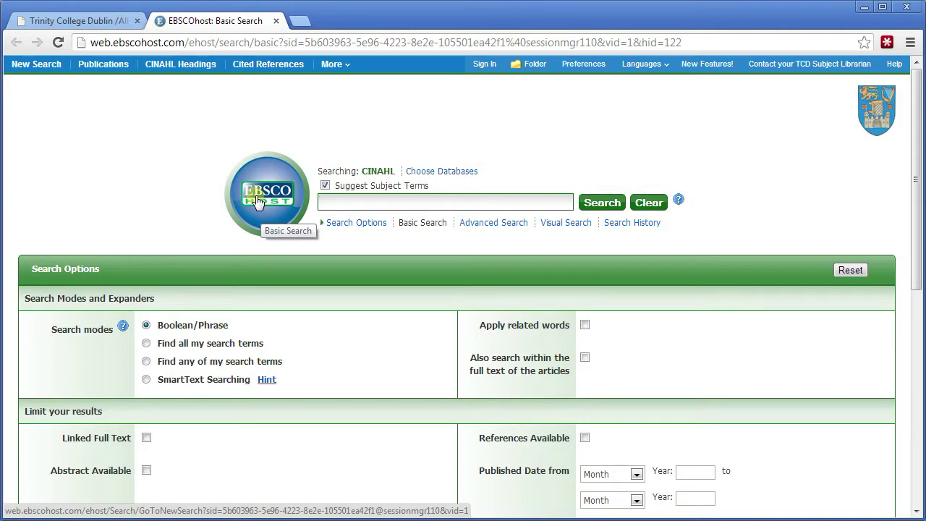
Step: Go to the Sign In to My EBSCOhost page from the EBSCOhost toolbar
{"action": "left_click", "coordinate": [486, 68]}
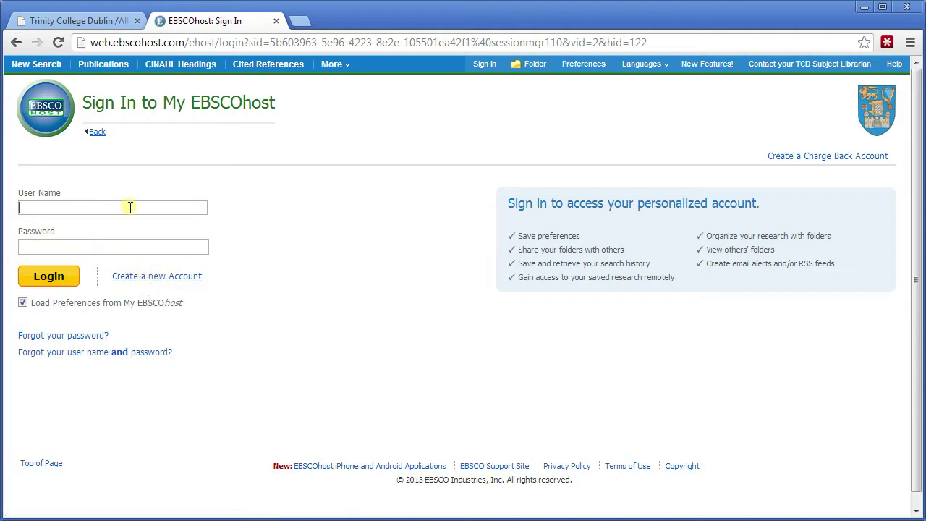
Step: Look over the Create a new Account form, then return to Basic Search
{"action": "left_click", "coordinate": [144, 276]}
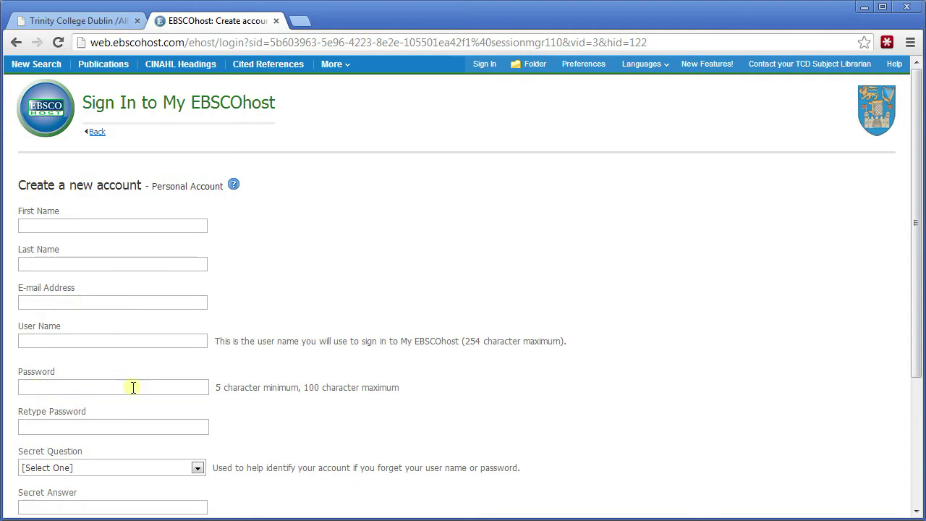
{"action": "scroll", "coordinate": [149, 420], "scroll_direction": "down", "scroll_amount": 3}
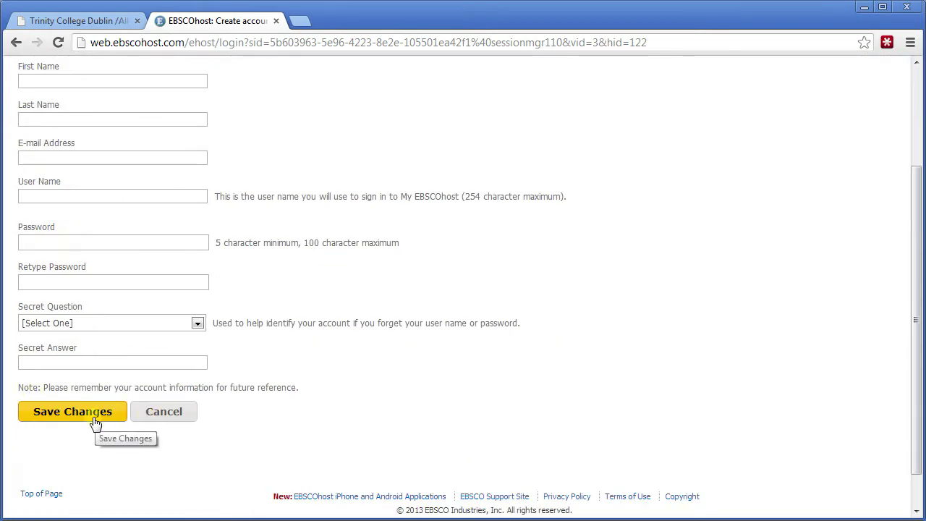
{"action": "scroll", "coordinate": [459, 373], "scroll_direction": "up", "scroll_amount": 3}
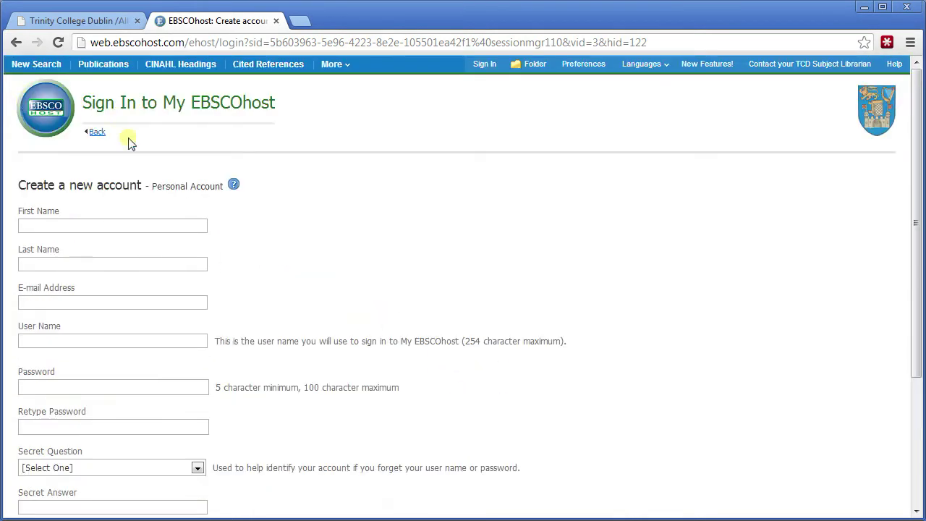
{"action": "left_click", "coordinate": [92, 132]}
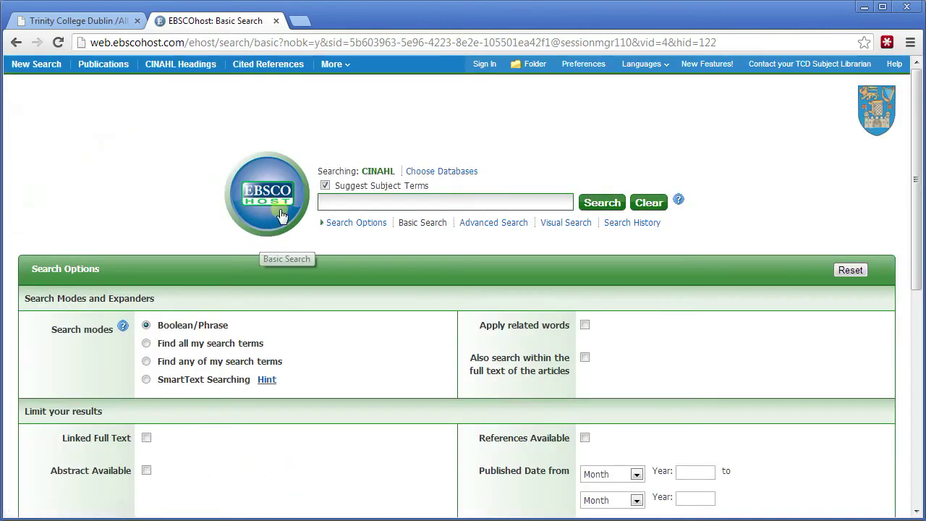
Step: Sign in to My EBSCOhost with the account user name and password
{"action": "left_click", "coordinate": [484, 64]}
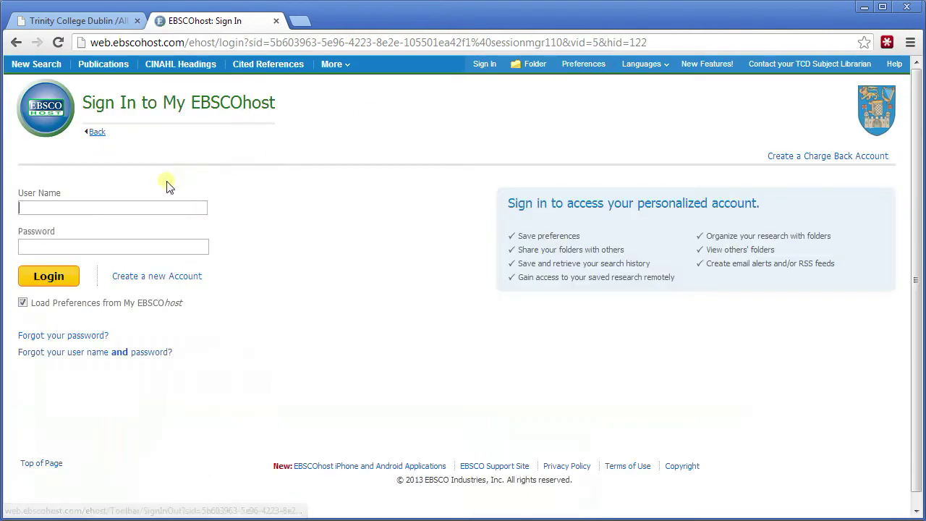
{"action": "type", "text": "n"}
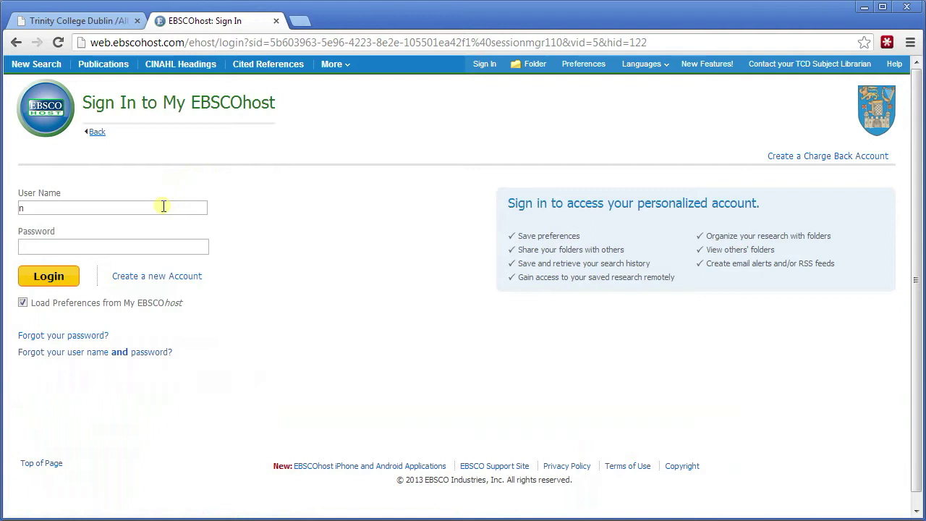
{"action": "key", "text": "Return"}
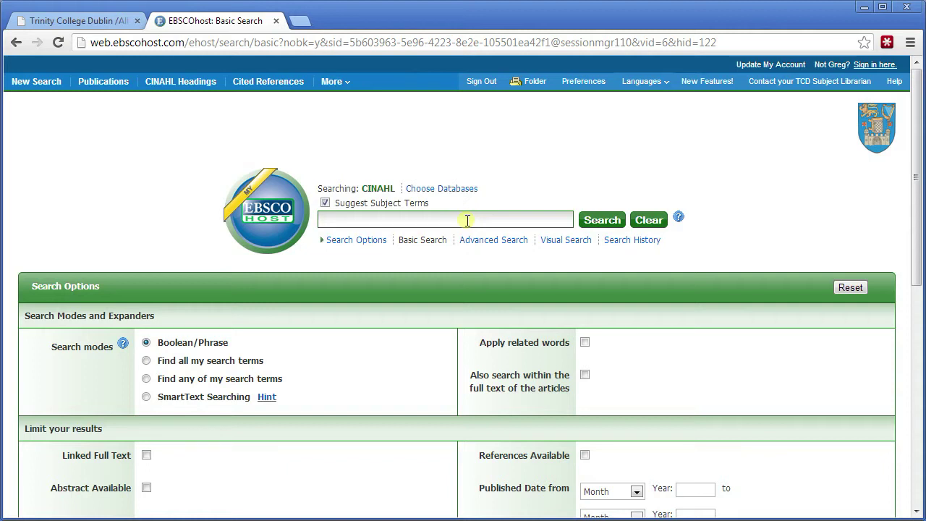
Step: Look up CINAHL subject headings for 'hand hygiene'
{"action": "type", "text": "hand hygiene"}
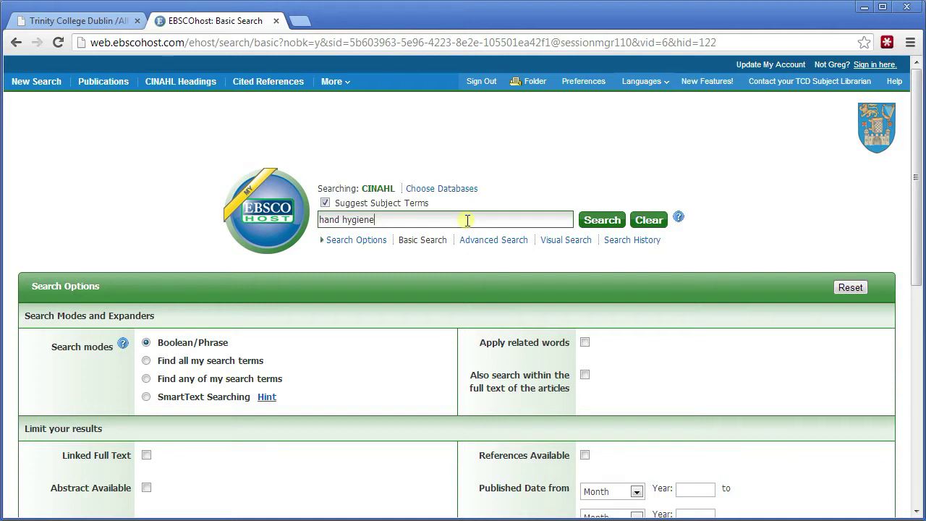
{"action": "key", "text": "Return"}
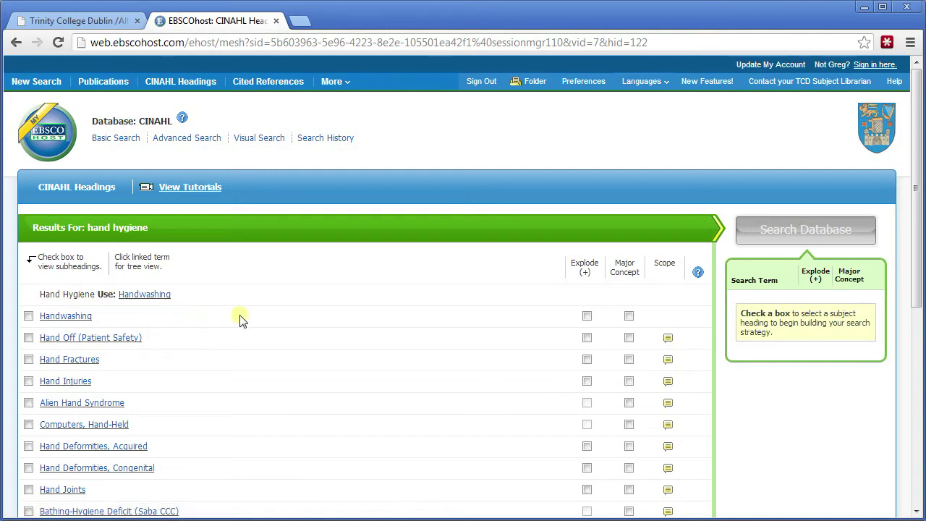
{"action": "scroll", "coordinate": [239, 318], "scroll_direction": "down", "scroll_amount": 2}
{"action": "scroll", "coordinate": [239, 318], "scroll_direction": "up", "scroll_amount": 2}
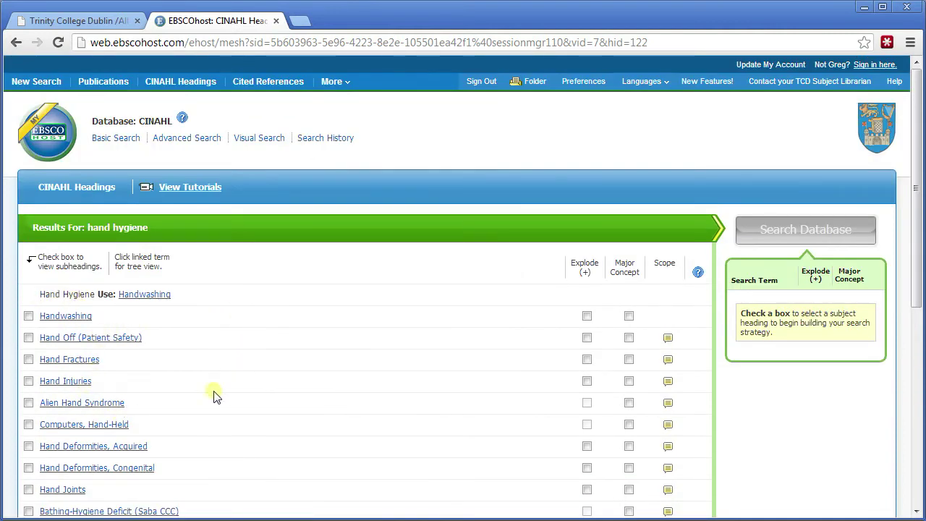
{"action": "scroll", "coordinate": [201, 405], "scroll_direction": "down", "scroll_amount": 1}
{"action": "scroll", "coordinate": [201, 405], "scroll_direction": "up", "scroll_amount": 1}
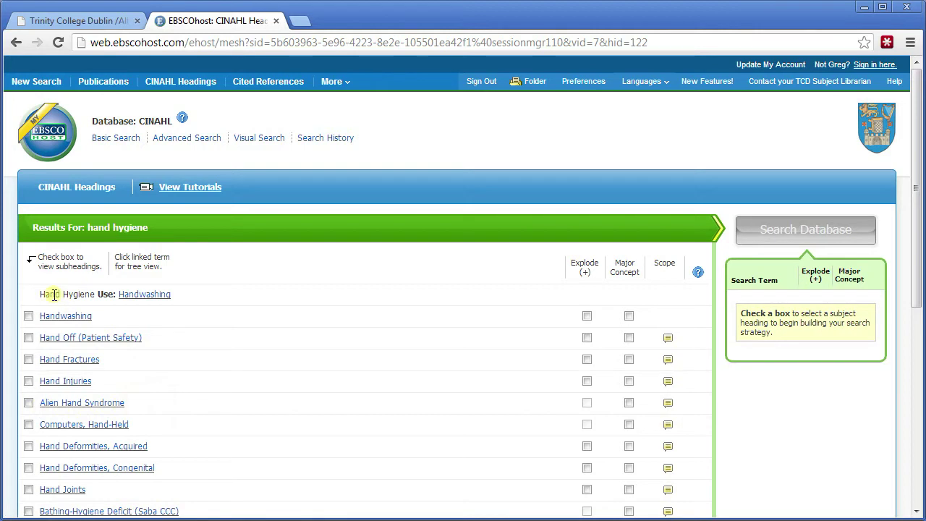
{"action": "left_click", "coordinate": [668, 404]}
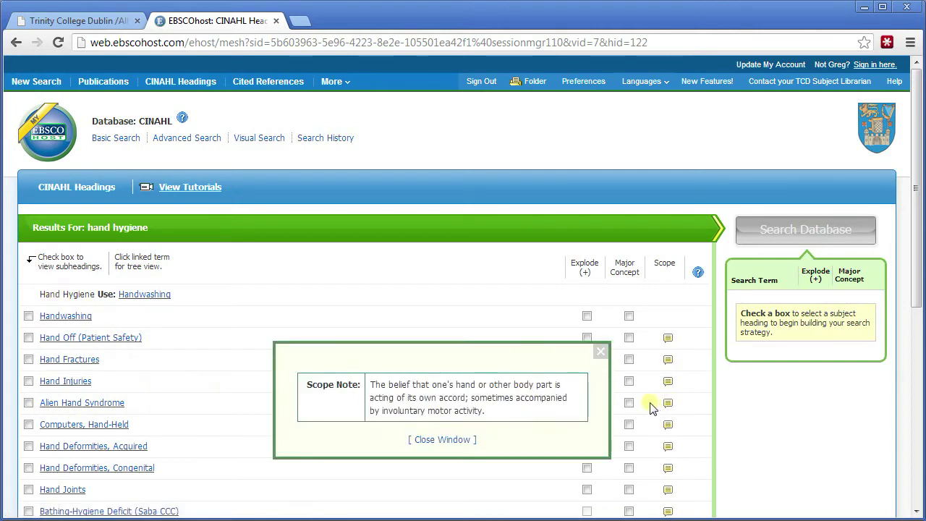
{"action": "left_click", "coordinate": [603, 353]}
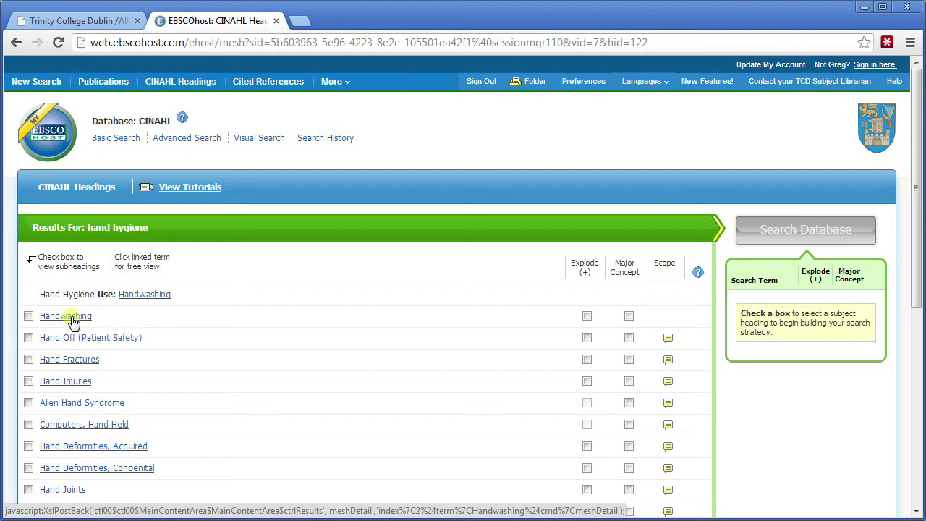
Step: Select Handwashing with Explode (+) and search CINAHL, returning 4,431 results
{"action": "left_click", "coordinate": [72, 319]}
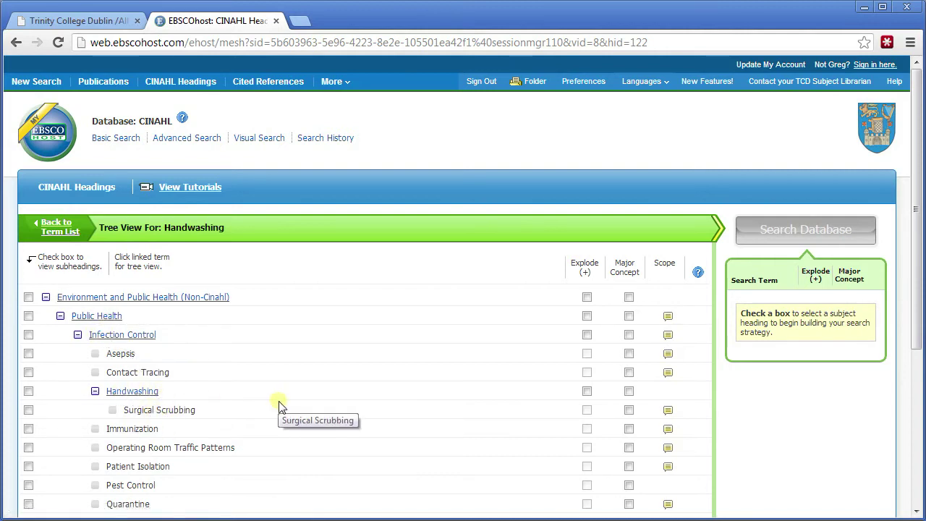
{"action": "scroll", "coordinate": [279, 405], "scroll_direction": "down", "scroll_amount": 3}
{"action": "scroll", "coordinate": [279, 405], "scroll_direction": "up", "scroll_amount": 2}
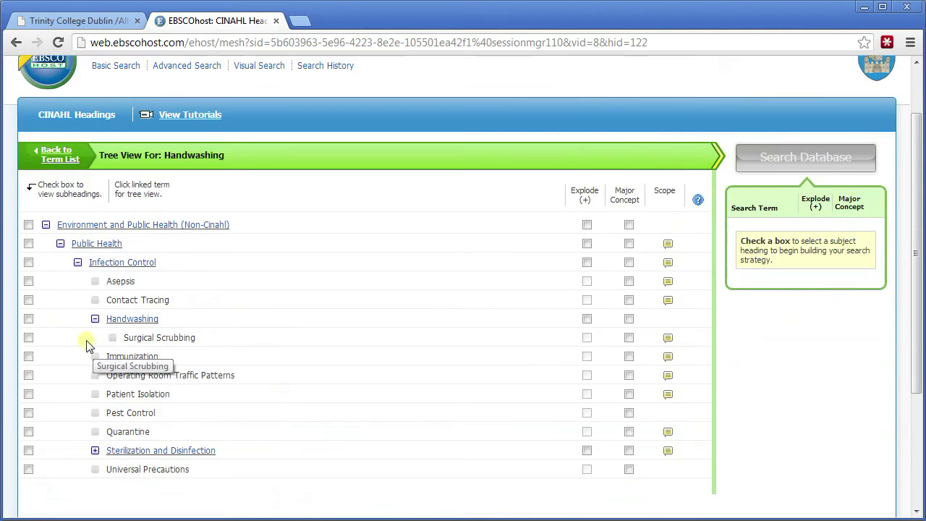
{"action": "left_click", "coordinate": [29, 319]}
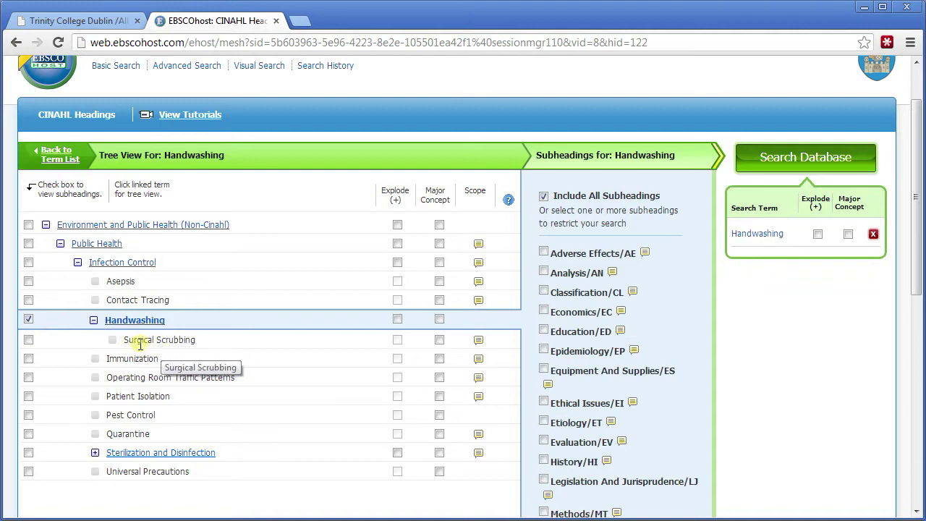
{"action": "left_click", "coordinate": [397, 318]}
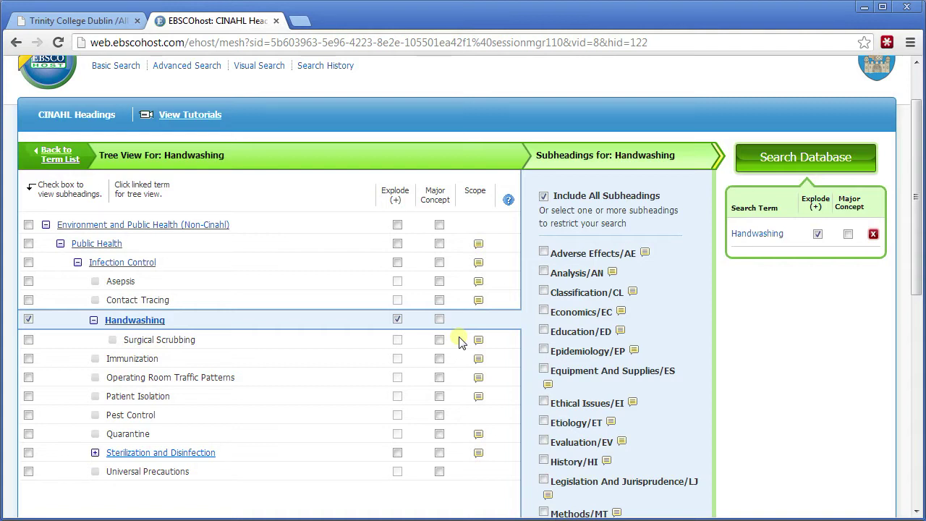
{"action": "left_click", "coordinate": [822, 165]}
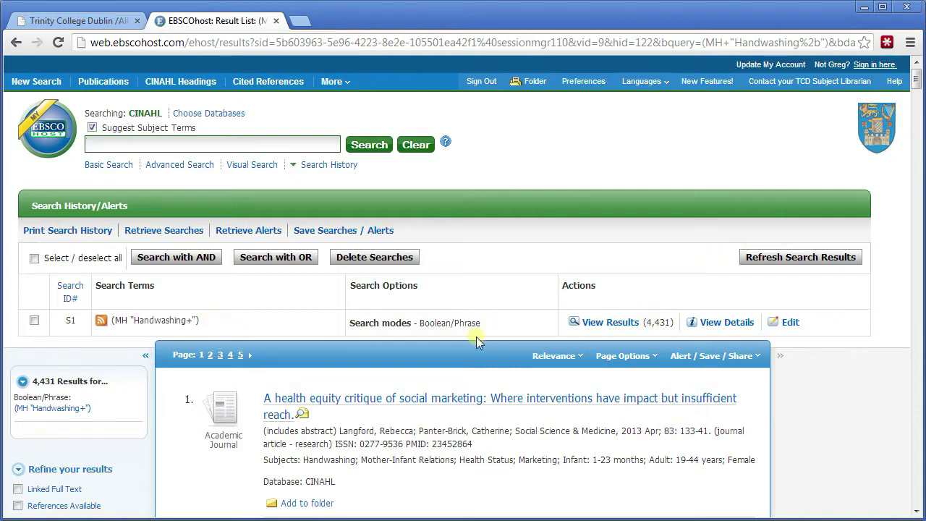
Step: Browse the 4,431 Handwashing results, then bring up the Preferences dialog
{"action": "scroll", "coordinate": [477, 341], "scroll_direction": "down", "scroll_amount": 3}
{"action": "scroll", "coordinate": [476, 342], "scroll_direction": "up", "scroll_amount": 2}
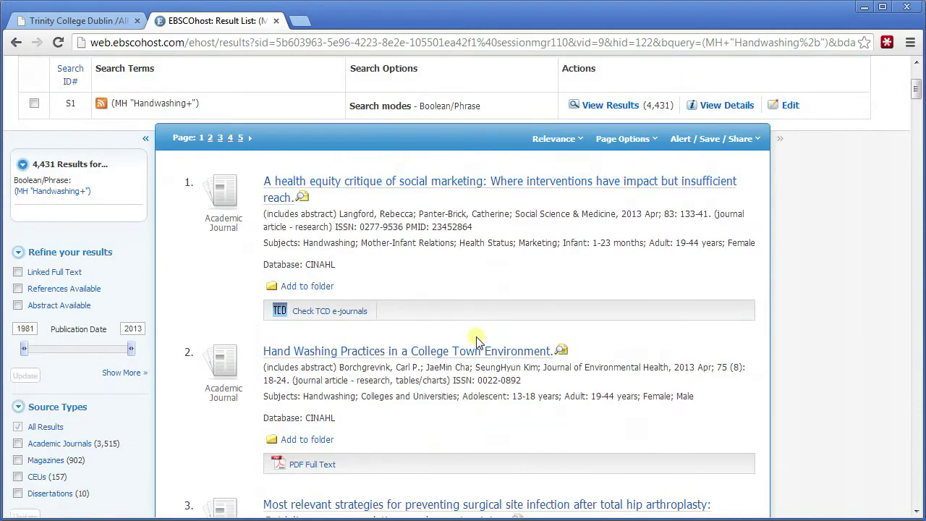
{"action": "scroll", "coordinate": [476, 342], "scroll_direction": "down", "scroll_amount": 9}
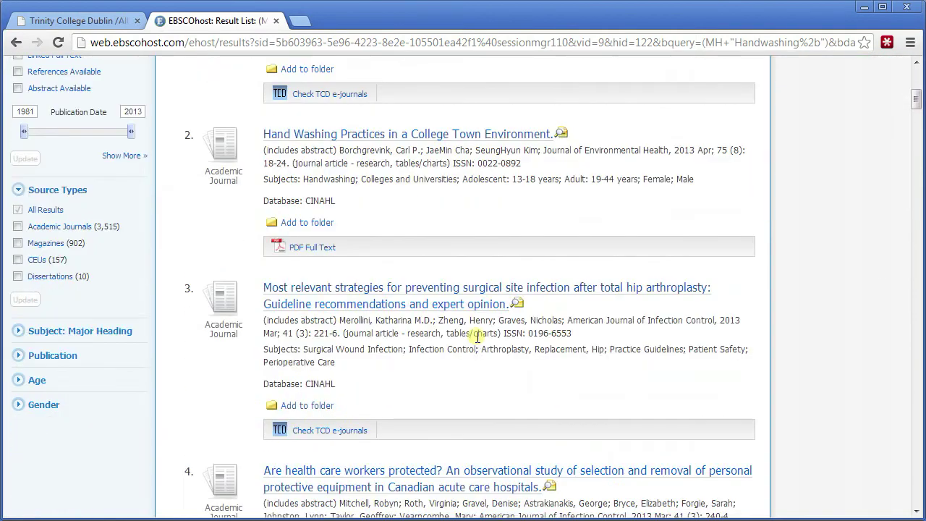
{"action": "scroll", "coordinate": [478, 337], "scroll_direction": "down", "scroll_amount": 16}
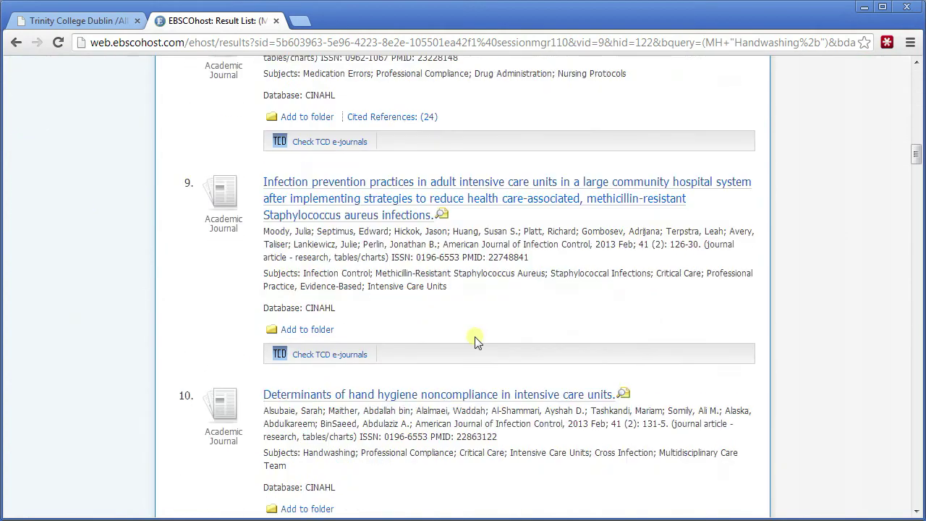
{"action": "scroll", "coordinate": [477, 341], "scroll_direction": "up", "scroll_amount": 20}
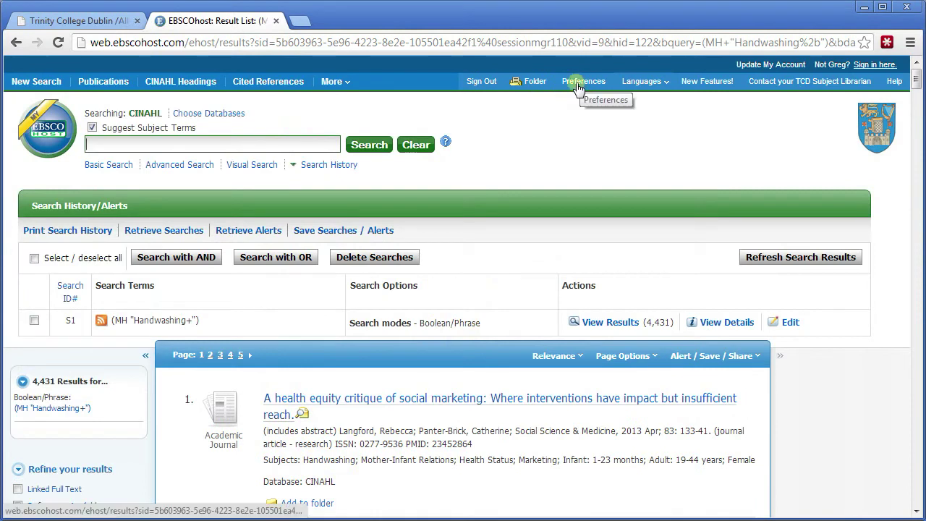
{"action": "left_click", "coordinate": [578, 83]}
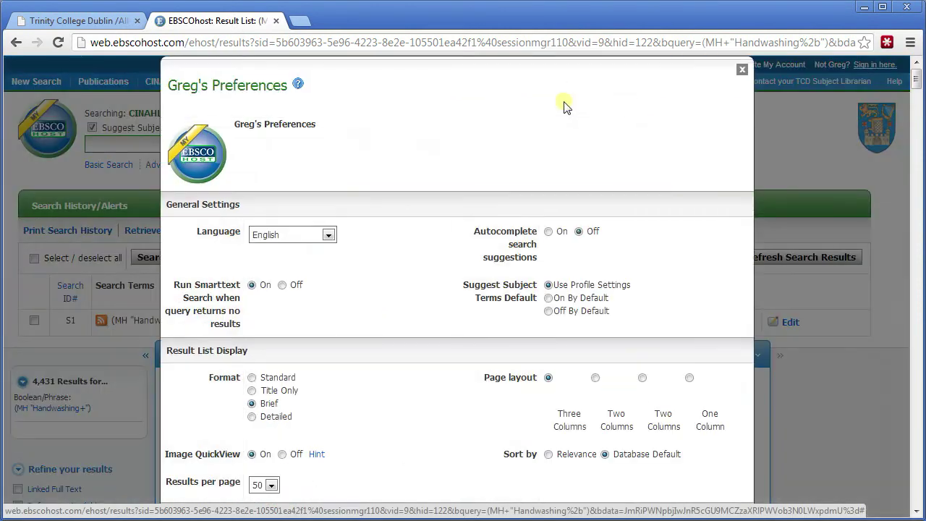
Step: Keep 50 results per page in Preferences and save the settings
{"action": "scroll", "coordinate": [401, 311], "scroll_direction": "down", "scroll_amount": 2}
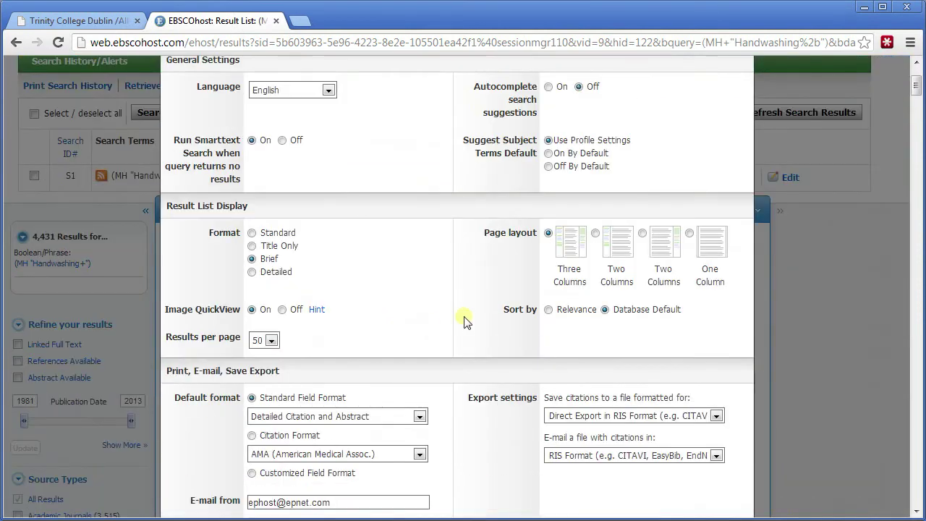
{"action": "left_click", "coordinate": [275, 341]}
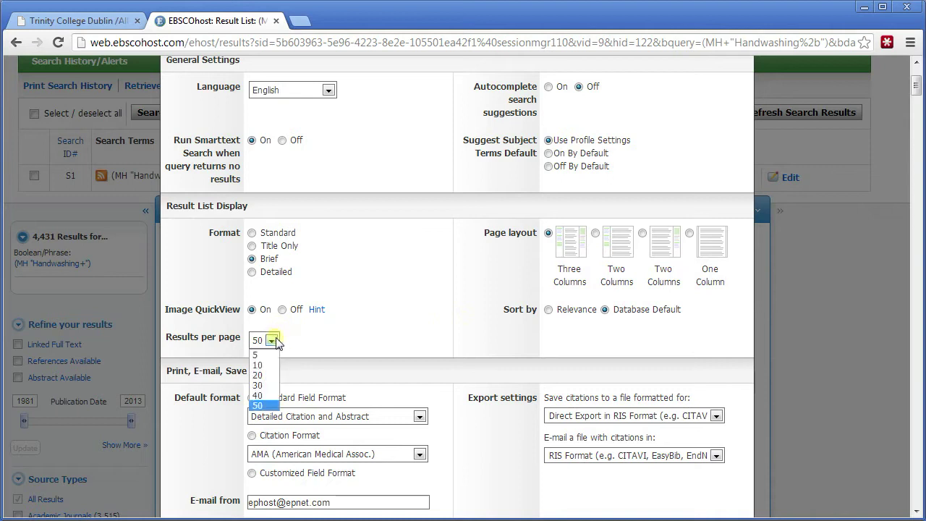
{"action": "left_click", "coordinate": [275, 342]}
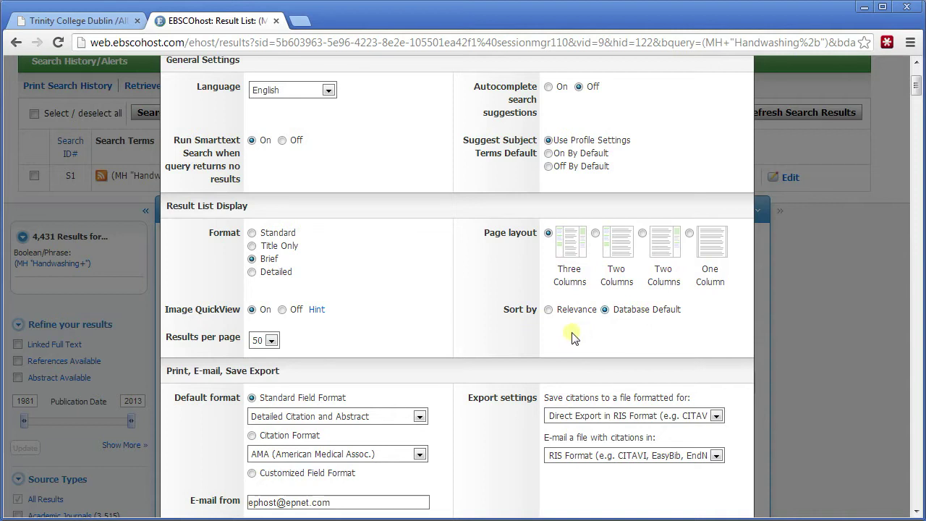
{"action": "scroll", "coordinate": [571, 338], "scroll_direction": "down", "scroll_amount": 2}
{"action": "left_click", "coordinate": [211, 471]}
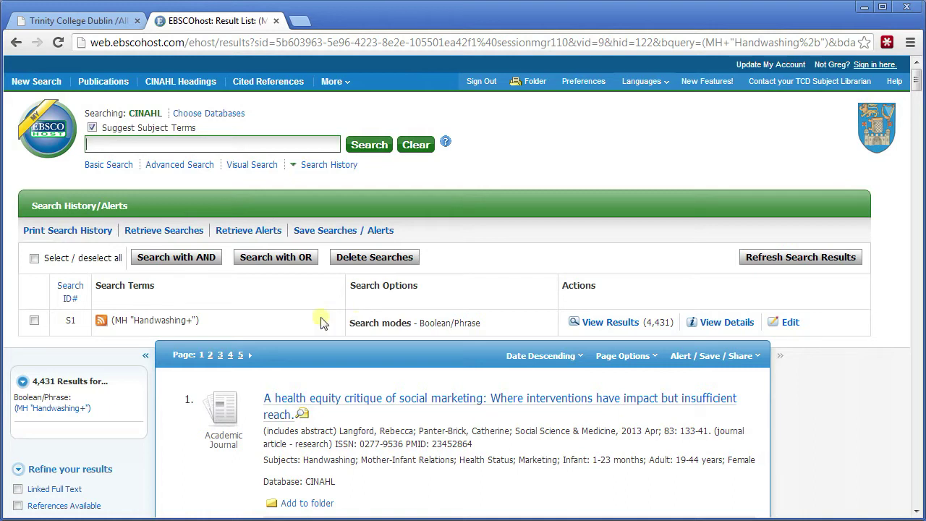
Step: Look up the CINAHL subject heading for 'mrsa'
{"action": "left_click", "coordinate": [247, 143]}
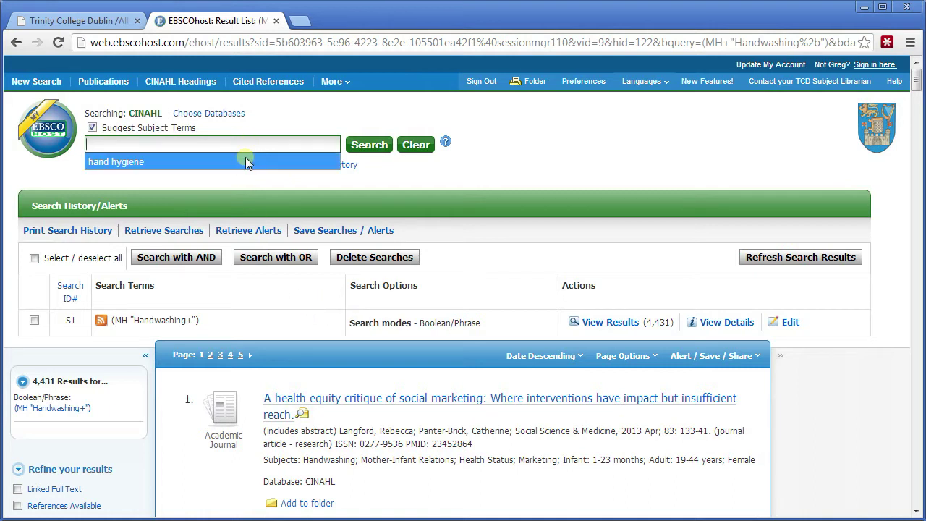
{"action": "type", "text": "mrsa"}
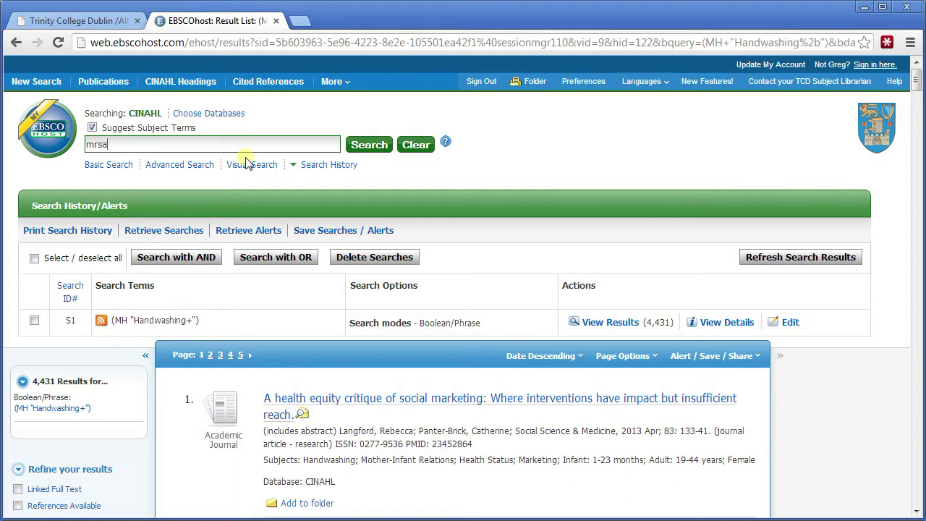
{"action": "key", "text": "Return"}
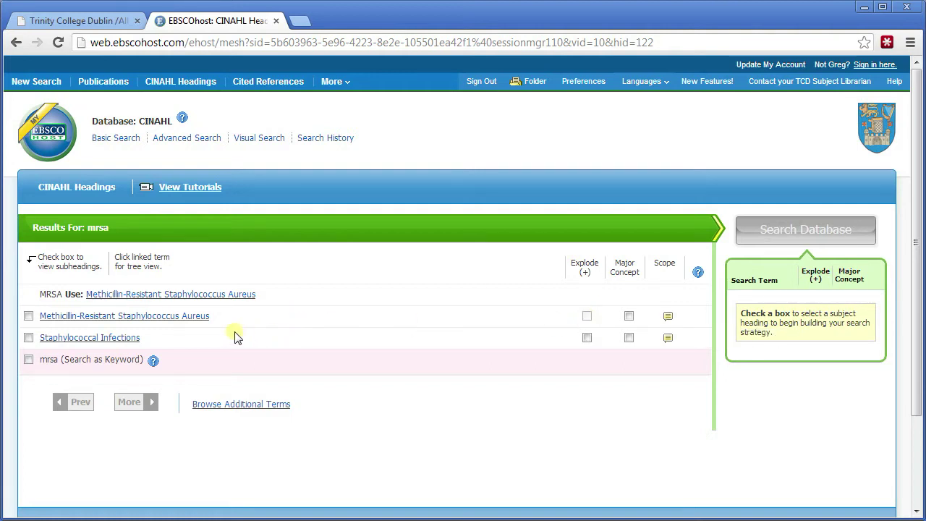
Step: Search on the Methicillin-Resistant Staphylococcus Aureus heading, giving 1,294 results as S2
{"action": "left_click", "coordinate": [28, 315]}
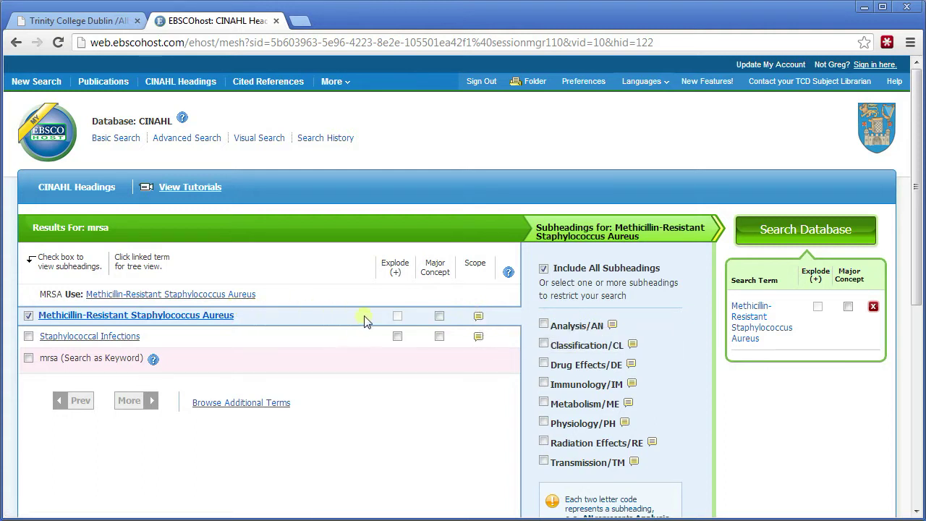
{"action": "left_click", "coordinate": [800, 237]}
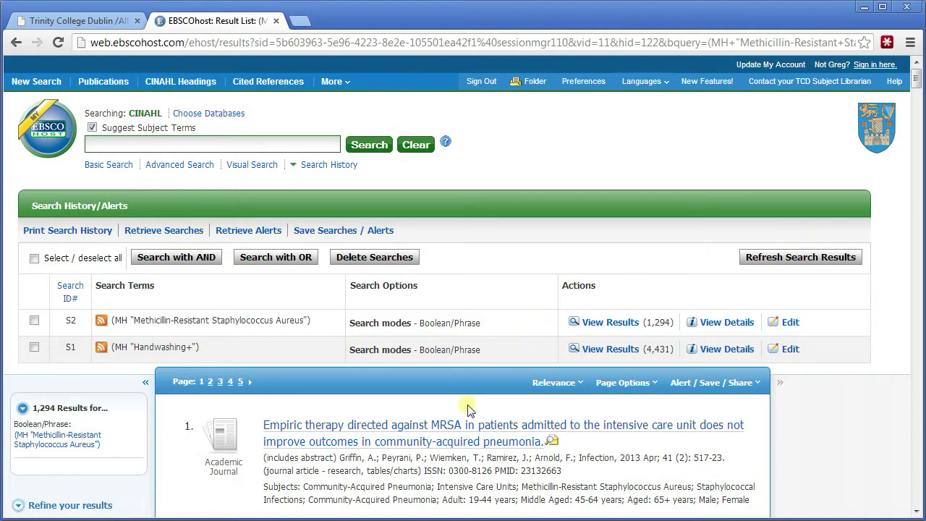
{"action": "scroll", "coordinate": [467, 409], "scroll_direction": "down", "scroll_amount": 1}
{"action": "scroll", "coordinate": [488, 409], "scroll_direction": "down", "scroll_amount": 1}
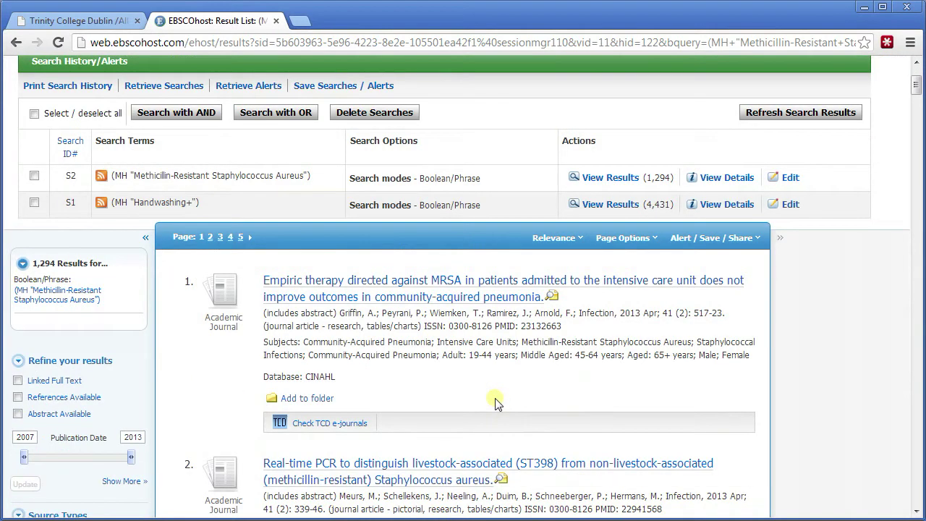
{"action": "scroll", "coordinate": [418, 397], "scroll_direction": "down", "scroll_amount": 1}
{"action": "scroll", "coordinate": [413, 393], "scroll_direction": "down", "scroll_amount": 1}
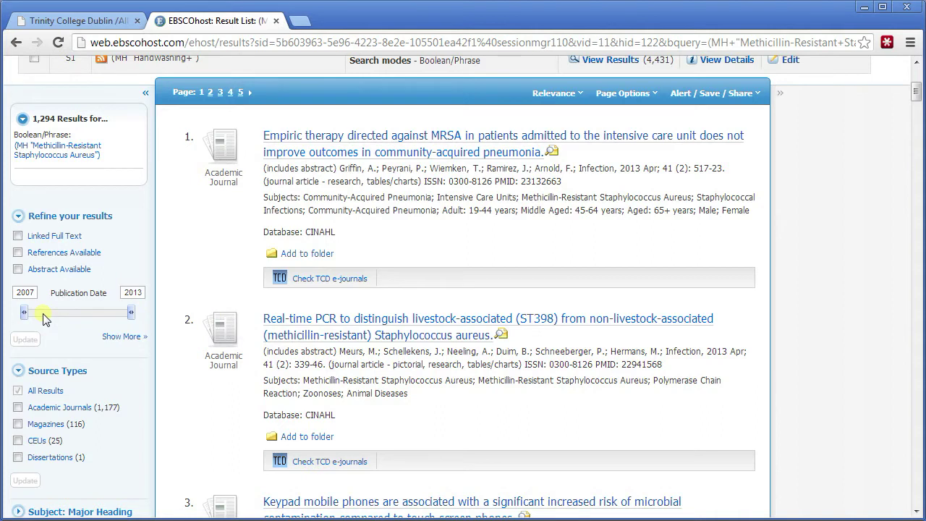
{"action": "scroll", "coordinate": [43, 319], "scroll_direction": "up", "scroll_amount": 2}
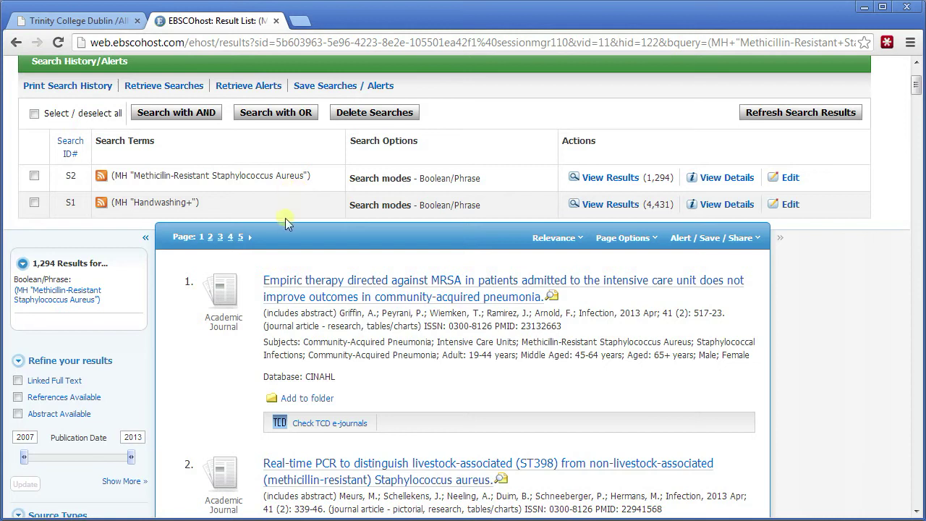
{"action": "scroll", "coordinate": [283, 220], "scroll_direction": "up", "scroll_amount": 3}
Step: Look up mrsa in CINAHL Headings and read the Methicillin-Resistant Staphylococcus Aureus and Staphylococcal Infections scope notes
{"action": "left_click", "coordinate": [227, 146]}
{"action": "type", "text": "m"}
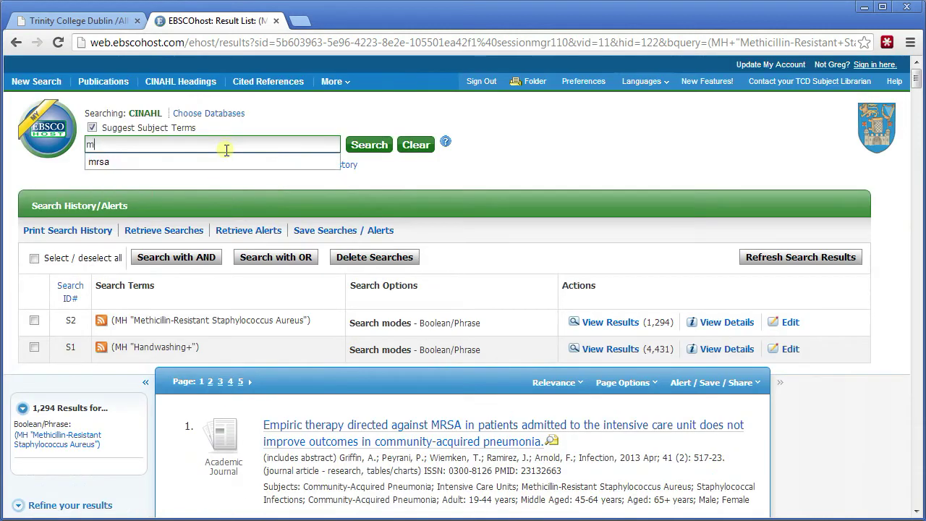
{"action": "key", "text": "Return"}
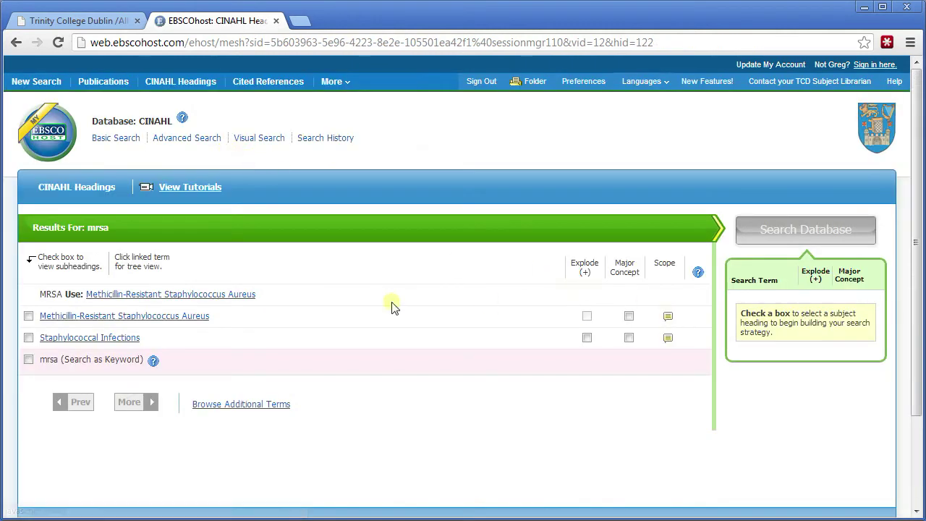
{"action": "left_click", "coordinate": [667, 316]}
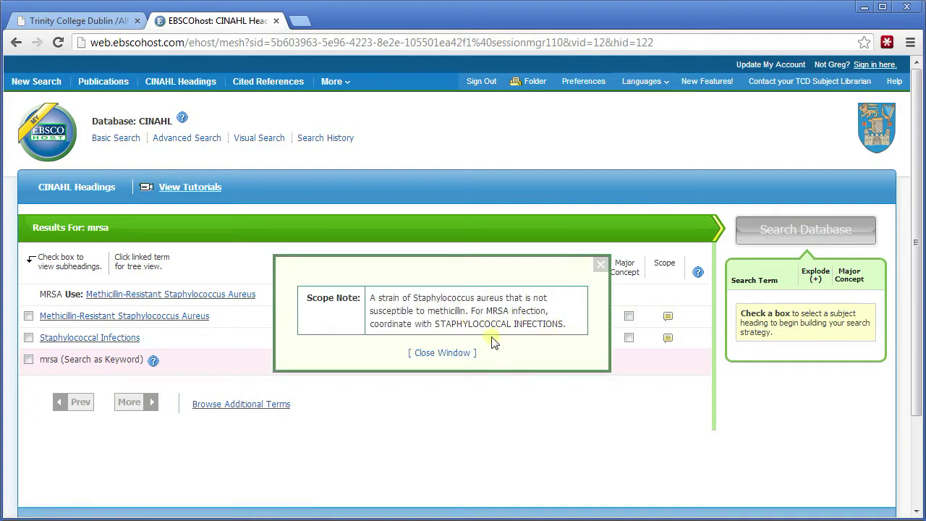
{"action": "left_click", "coordinate": [600, 264]}
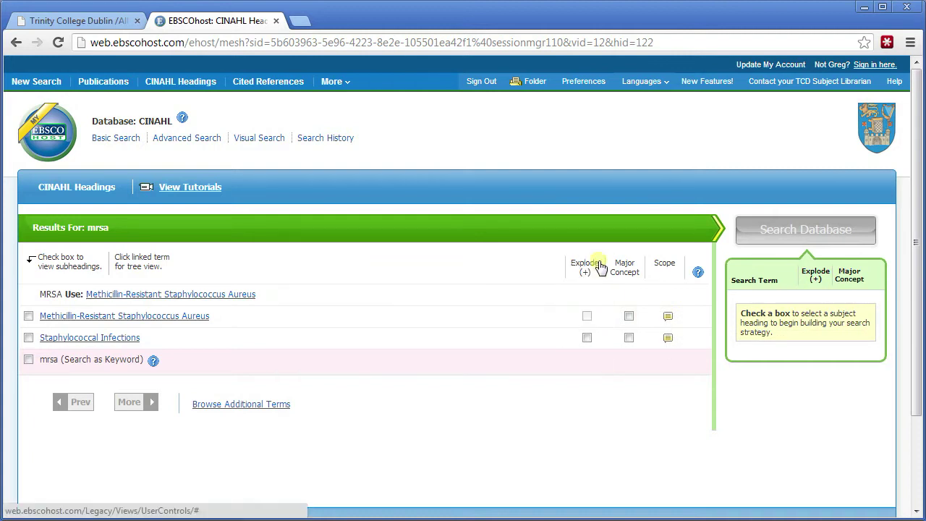
{"action": "left_click", "coordinate": [669, 339]}
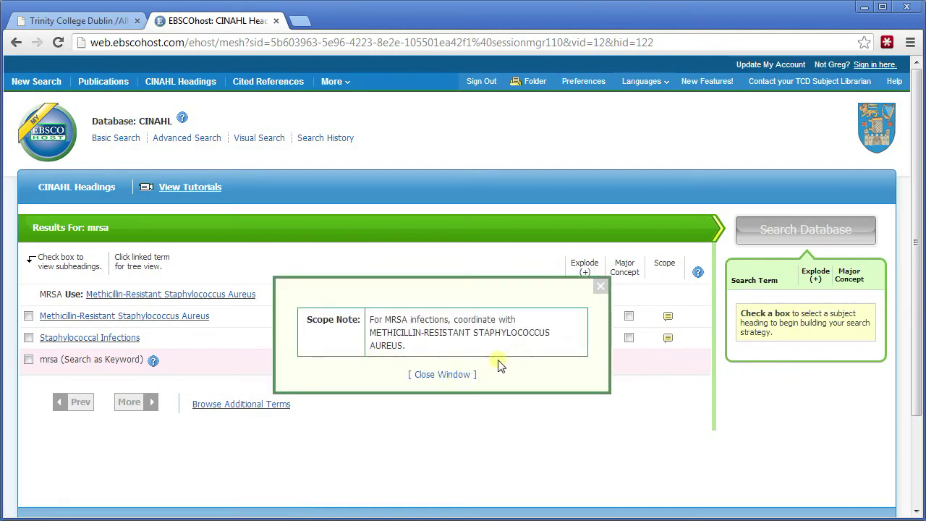
{"action": "left_click", "coordinate": [601, 286]}
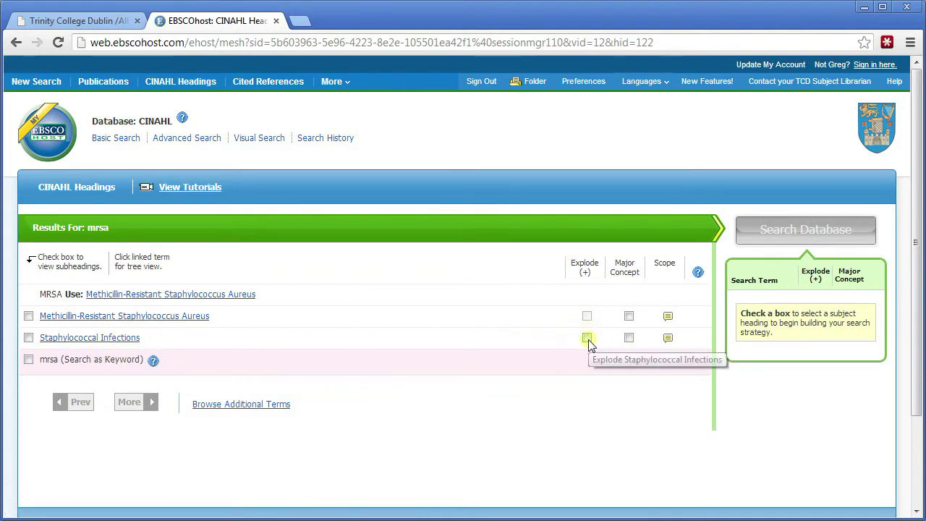
Step: Search the database on the Staphylococcal Infections heading from the tree view, adding S3 with 5,478 results
{"action": "left_click", "coordinate": [587, 338]}
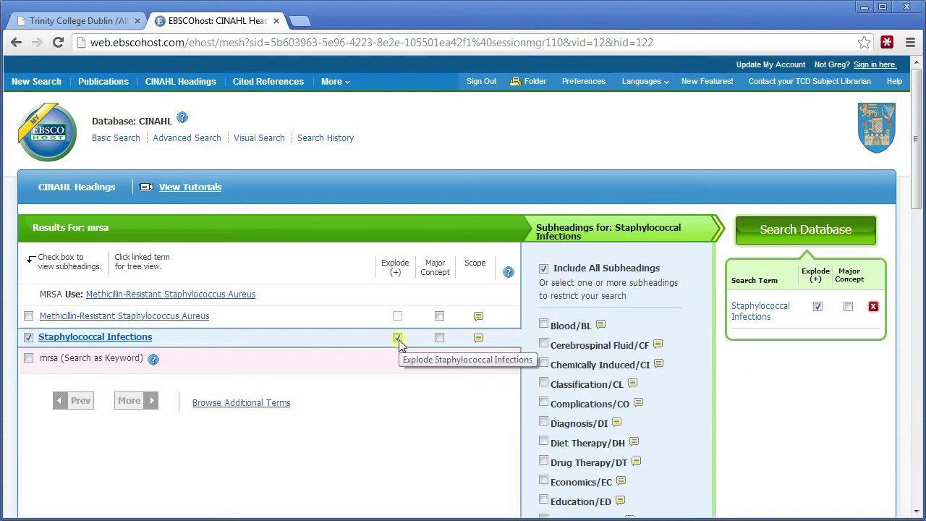
{"action": "left_click", "coordinate": [402, 339]}
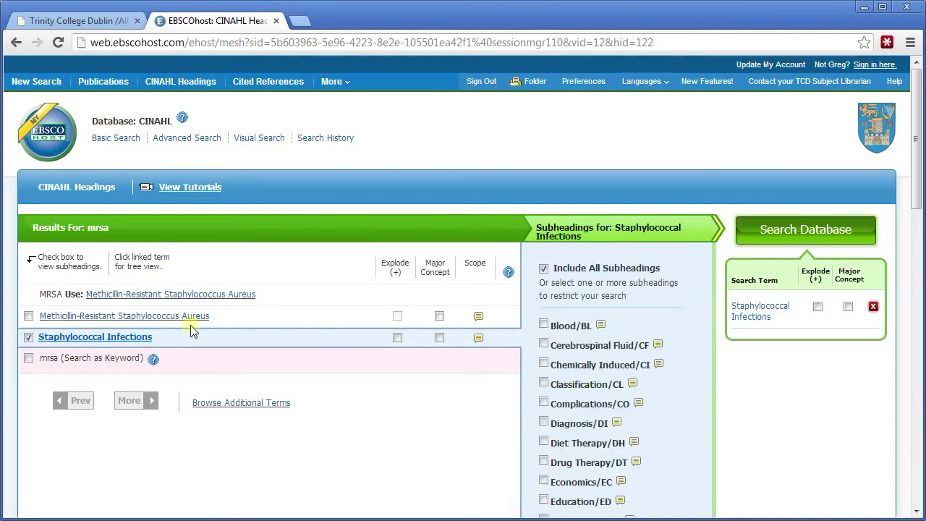
{"action": "left_click", "coordinate": [145, 339]}
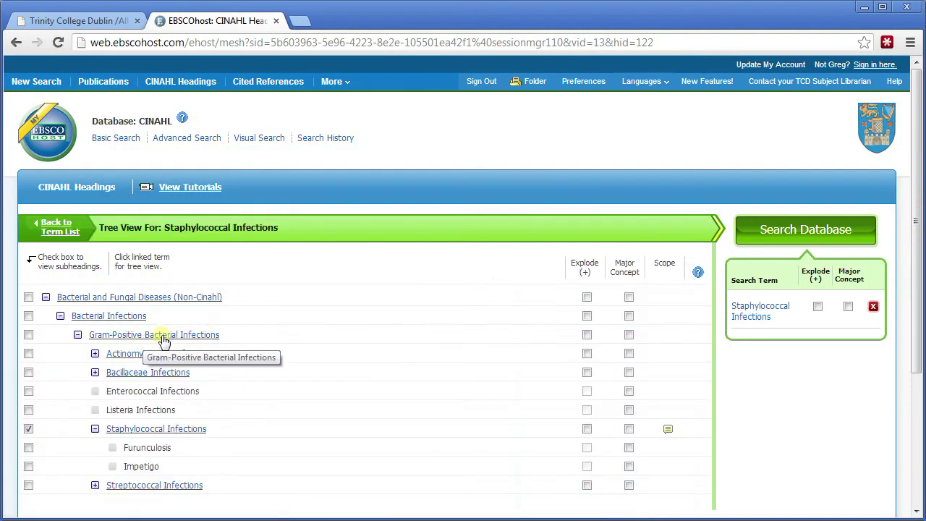
{"action": "scroll", "coordinate": [319, 377], "scroll_direction": "down", "scroll_amount": 1}
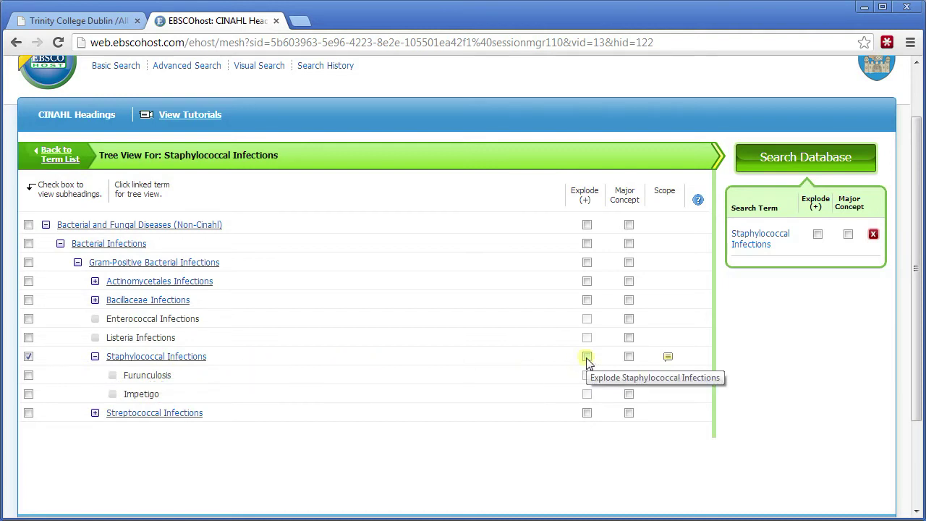
{"action": "left_click", "coordinate": [816, 162]}
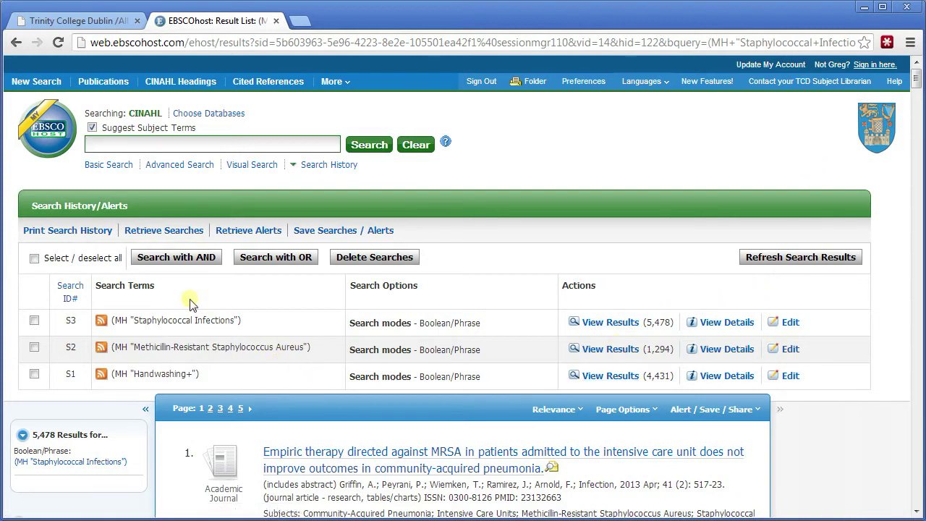
Step: Tick S3 (Staphylococcal Infections) in the search history alongside S2 for combining
{"action": "scroll", "coordinate": [341, 384], "scroll_direction": "down", "scroll_amount": 1}
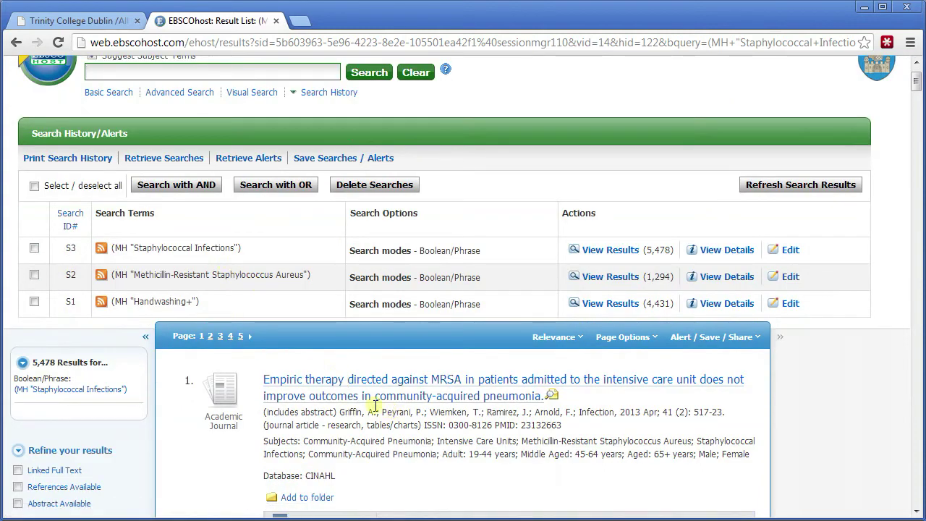
{"action": "scroll", "coordinate": [376, 405], "scroll_direction": "up", "scroll_amount": 1}
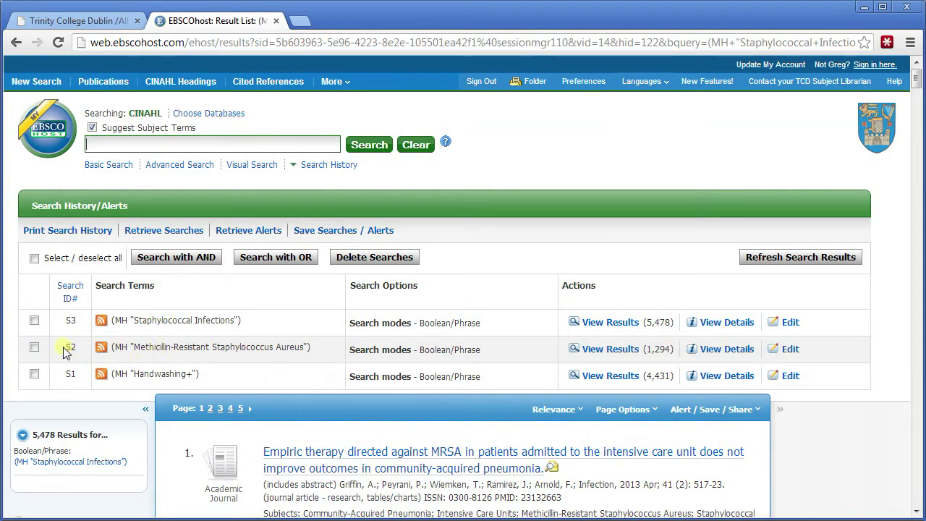
{"action": "left_click", "coordinate": [34, 319]}
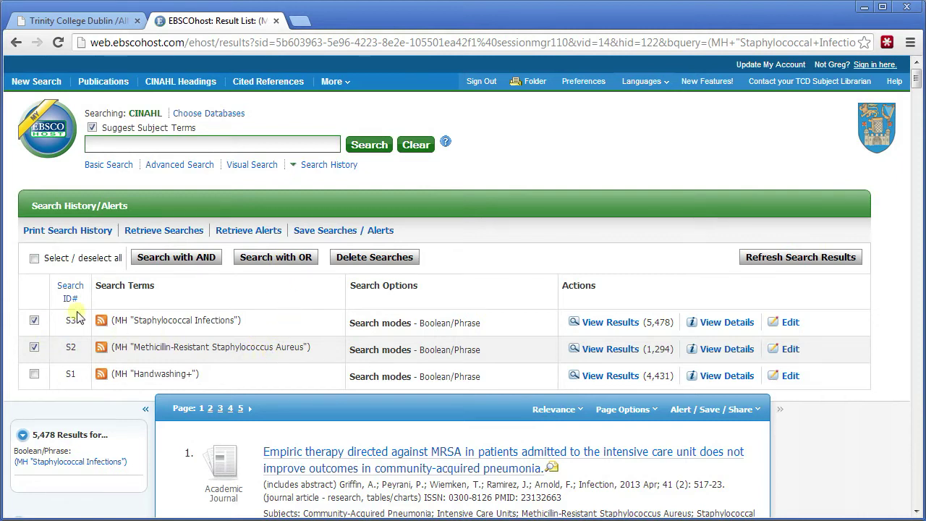
Step: Combine S2 OR S3 into S4 (6,067 results), then S1 AND S4 into S5 (308 results)
{"action": "left_click", "coordinate": [259, 260]}
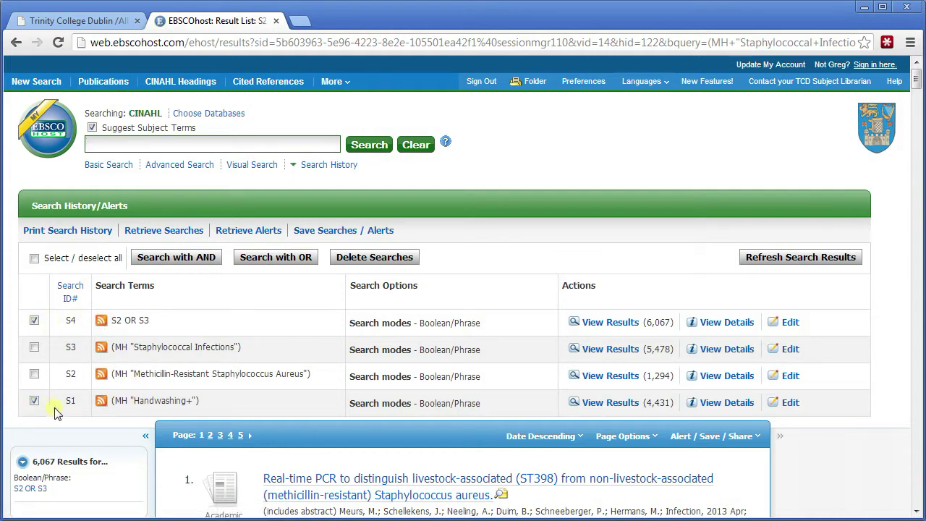
{"action": "left_click", "coordinate": [187, 258]}
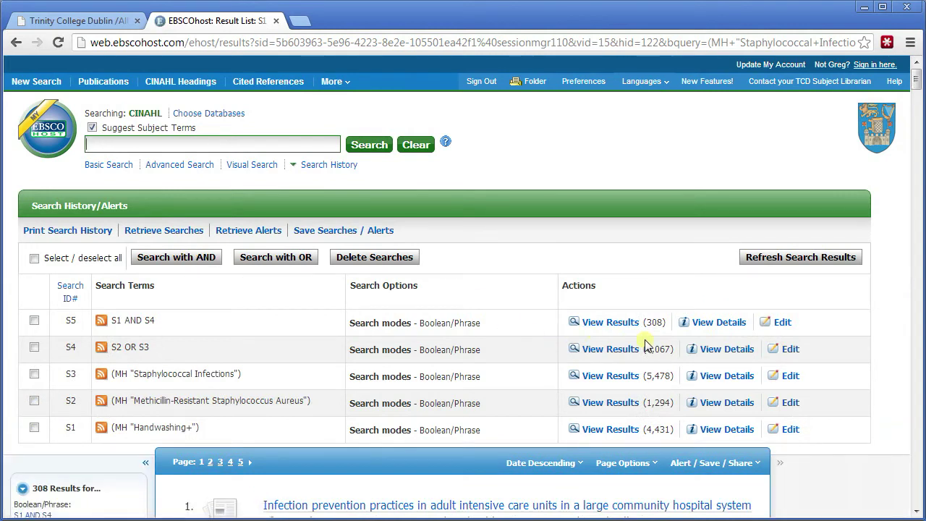
{"action": "scroll", "coordinate": [646, 346], "scroll_direction": "down", "scroll_amount": 2}
{"action": "scroll", "coordinate": [646, 345], "scroll_direction": "down", "scroll_amount": 3}
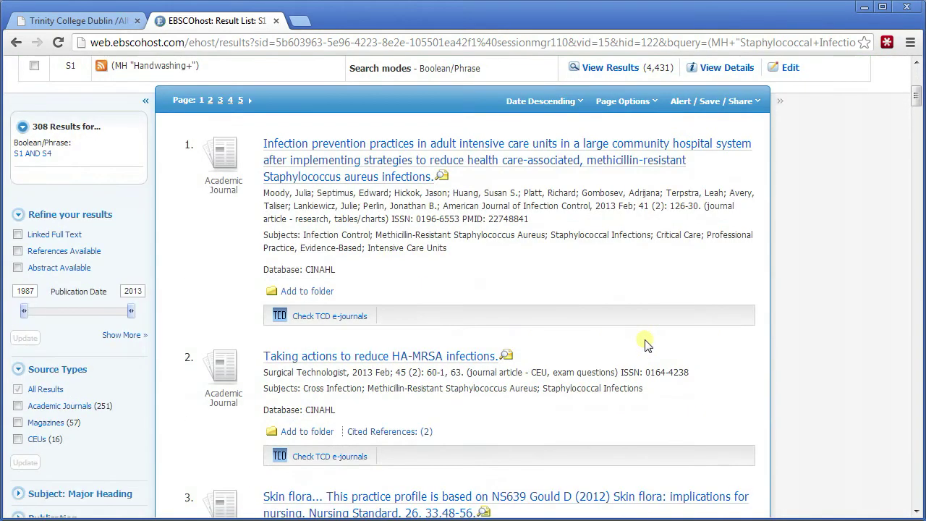
{"action": "scroll", "coordinate": [646, 346], "scroll_direction": "up", "scroll_amount": 2}
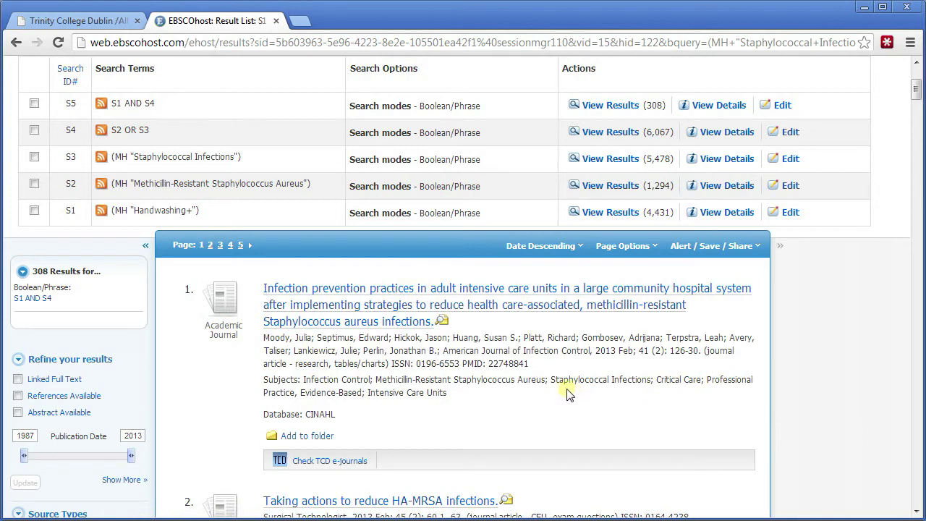
{"action": "mouse_move", "coordinate": [443, 324]}
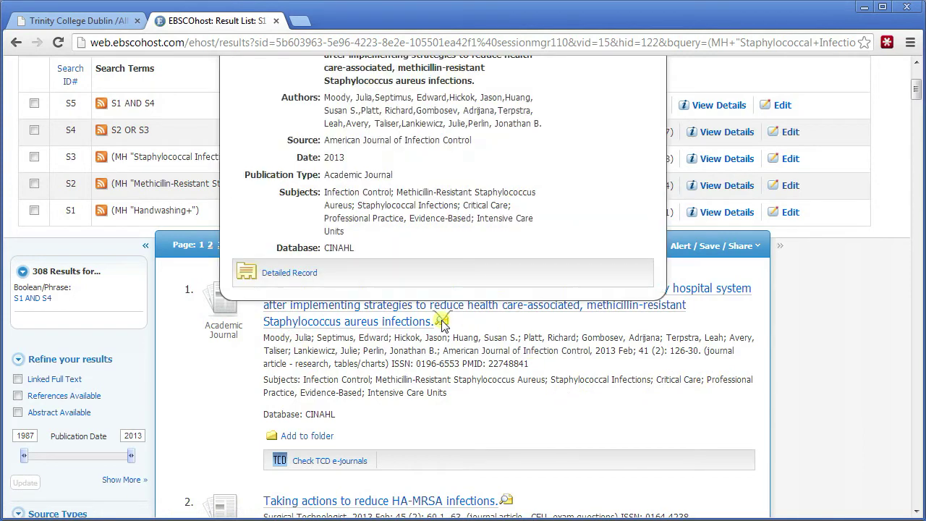
{"action": "scroll", "coordinate": [507, 304], "scroll_direction": "down", "scroll_amount": 3}
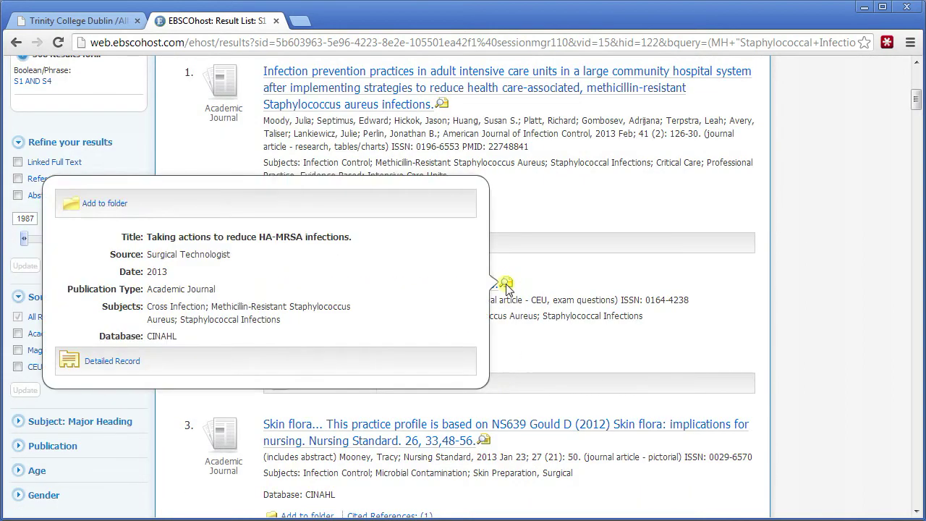
{"action": "scroll", "coordinate": [585, 374], "scroll_direction": "down", "scroll_amount": 2}
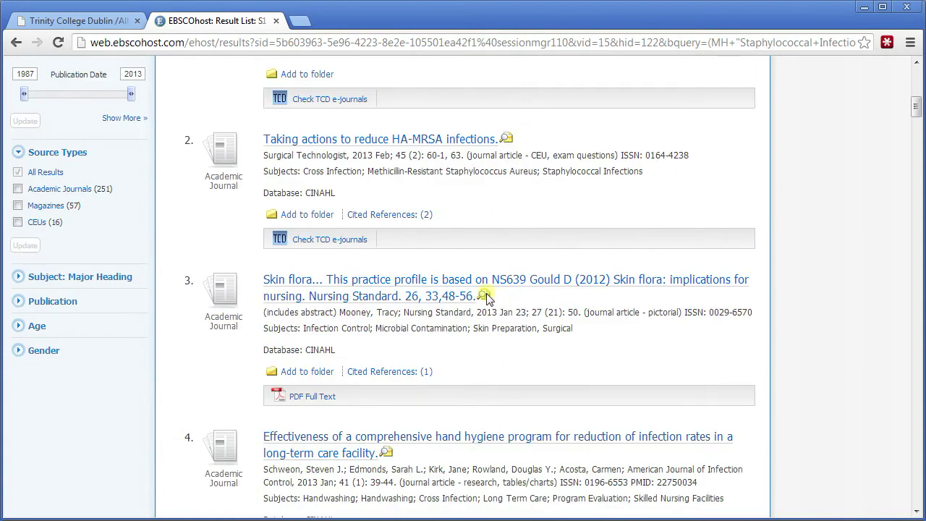
{"action": "scroll", "coordinate": [606, 376], "scroll_direction": "down", "scroll_amount": 3}
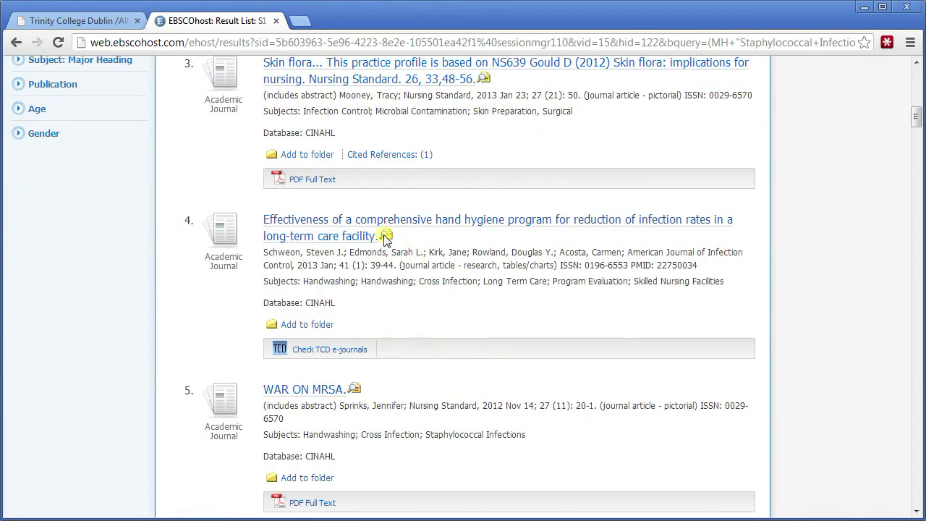
{"action": "mouse_move", "coordinate": [386, 239]}
{"action": "scroll", "coordinate": [563, 380], "scroll_direction": "down", "scroll_amount": 4}
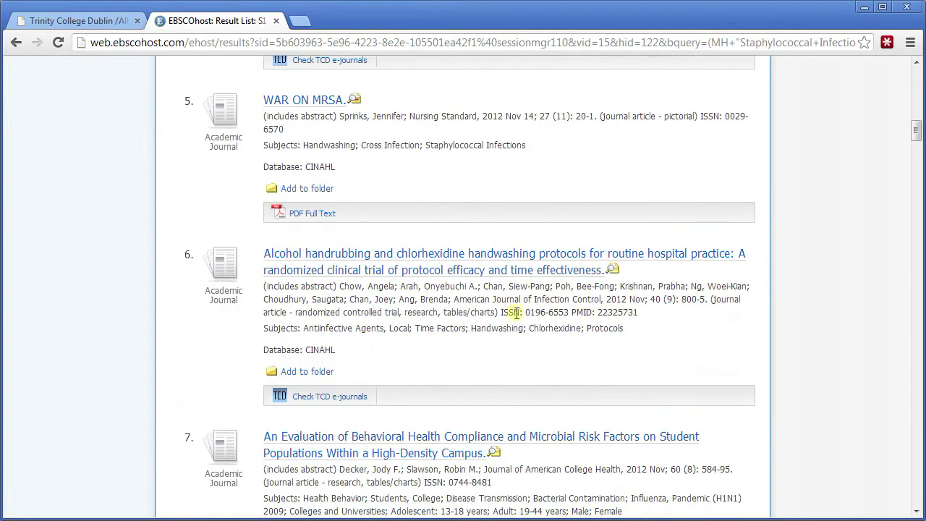
{"action": "mouse_move", "coordinate": [612, 273]}
{"action": "scroll", "coordinate": [643, 355], "scroll_direction": "up", "scroll_amount": 2}
{"action": "scroll", "coordinate": [513, 317], "scroll_direction": "up", "scroll_amount": 2}
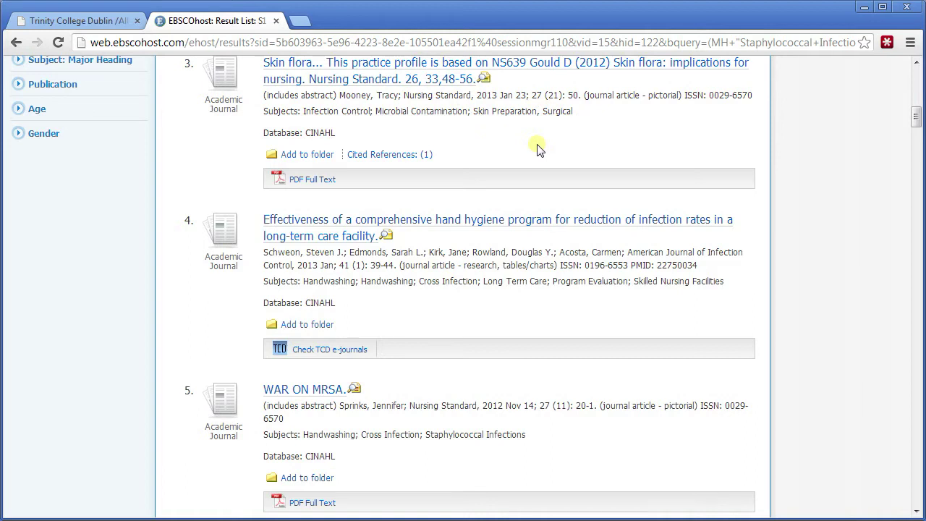
{"action": "scroll", "coordinate": [535, 167], "scroll_direction": "up", "scroll_amount": 5}
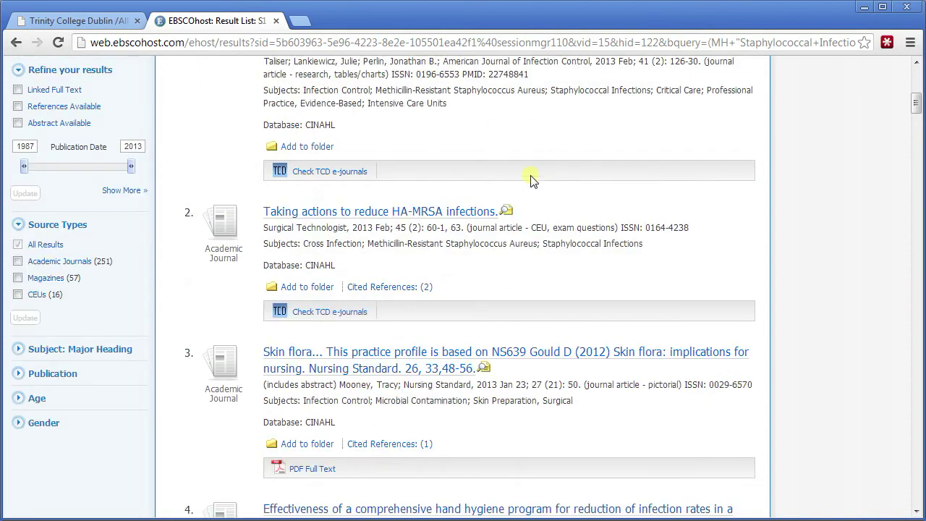
{"action": "scroll", "coordinate": [528, 186], "scroll_direction": "up", "scroll_amount": 1}
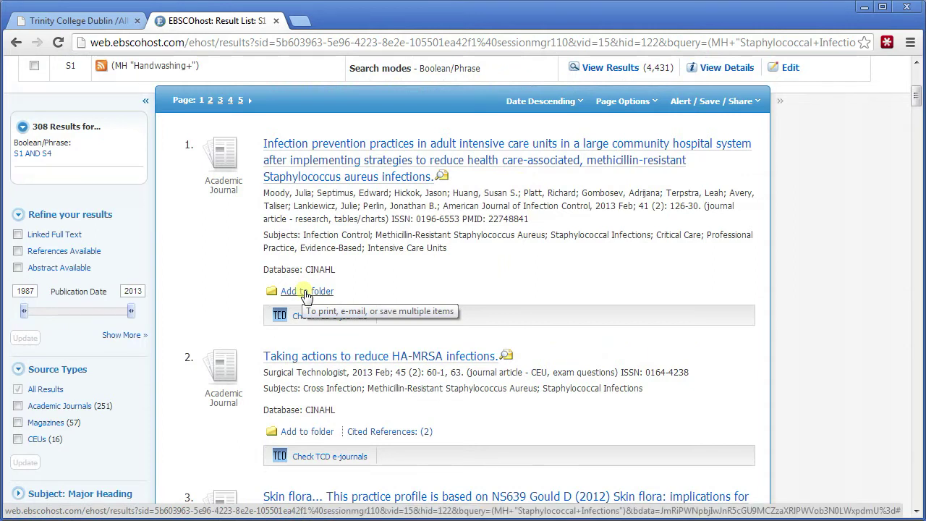
Step: Add the first three result articles to My Folder
{"action": "left_click", "coordinate": [306, 292]}
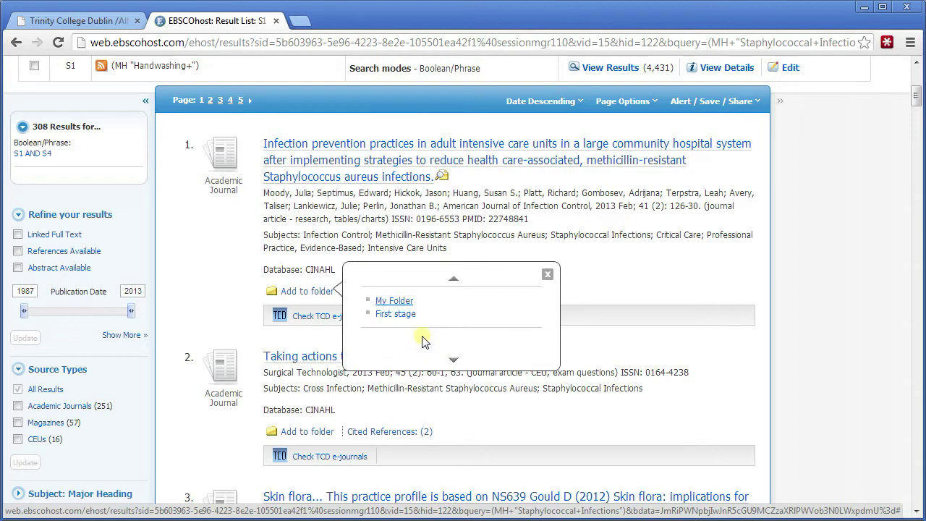
{"action": "left_click", "coordinate": [400, 302]}
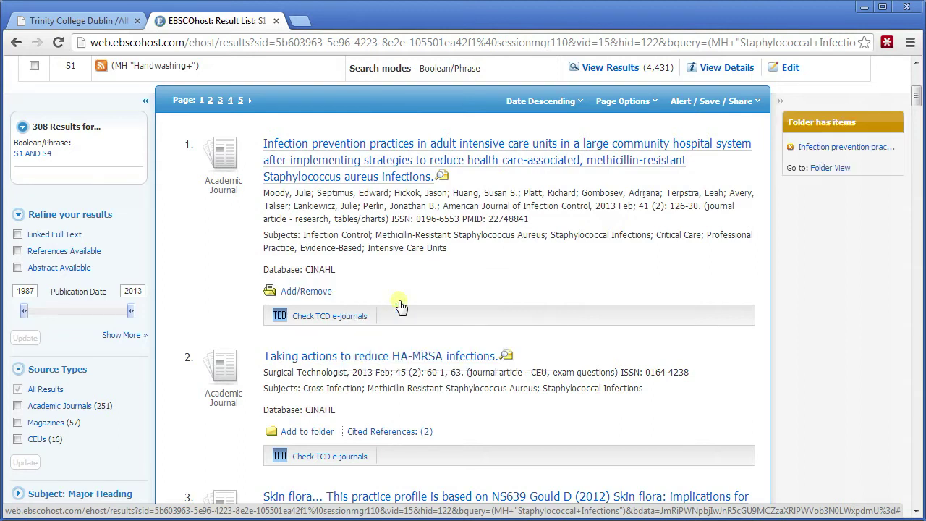
{"action": "scroll", "coordinate": [383, 324], "scroll_direction": "down", "scroll_amount": 1}
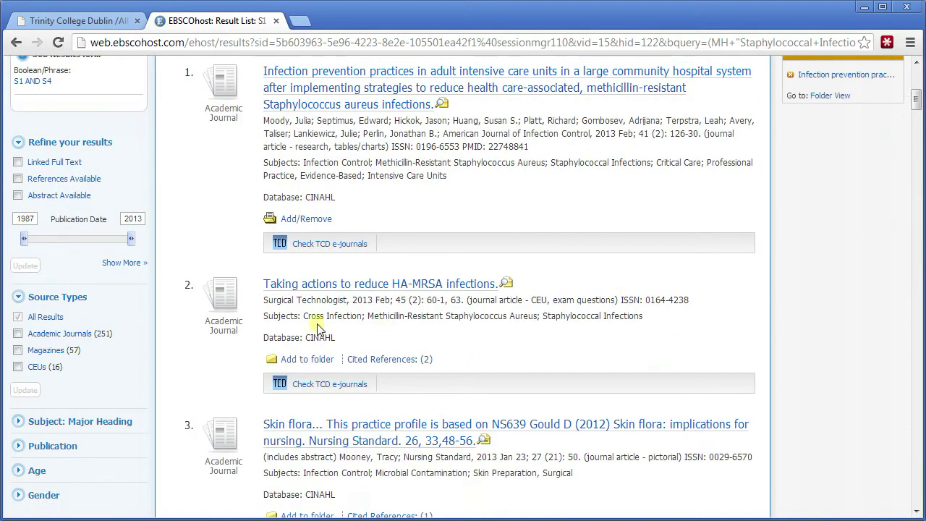
{"action": "left_click", "coordinate": [306, 361]}
{"action": "left_click", "coordinate": [388, 370]}
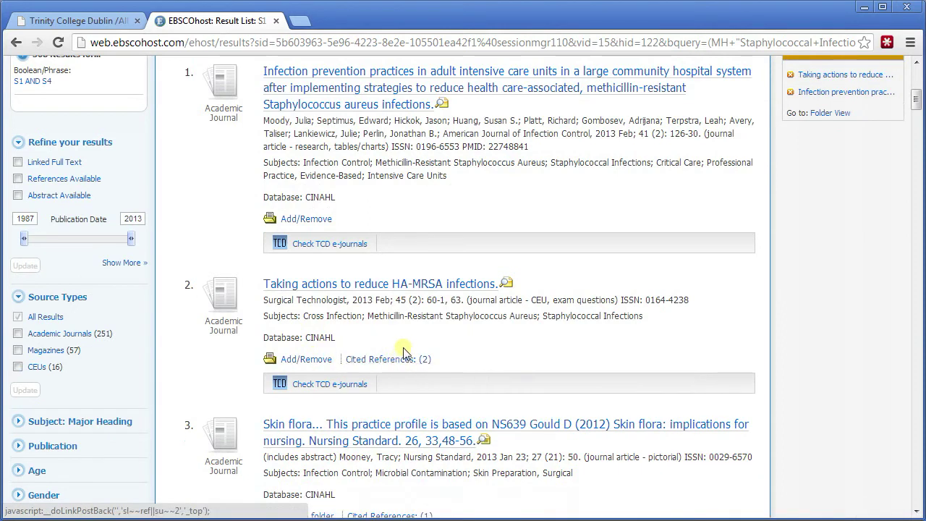
{"action": "scroll", "coordinate": [384, 366], "scroll_direction": "down", "scroll_amount": 2}
{"action": "left_click", "coordinate": [322, 372]}
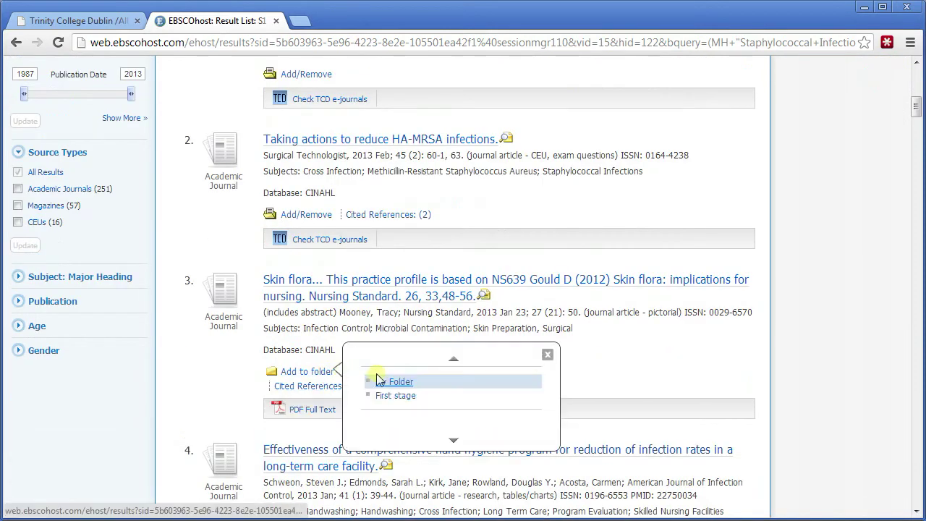
{"action": "left_click", "coordinate": [382, 382]}
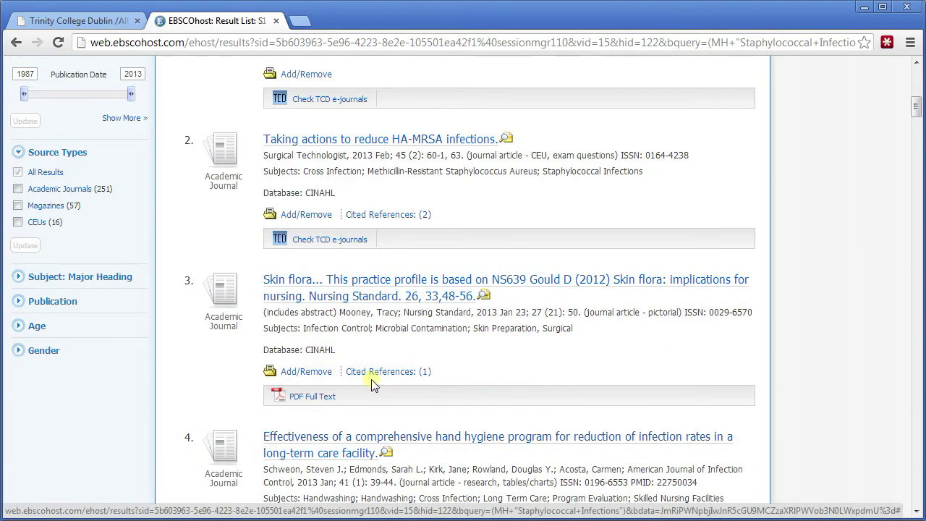
Step: Add the fourth article and the WAR ON MRSA article to My Folder
{"action": "scroll", "coordinate": [379, 379], "scroll_direction": "down", "scroll_amount": 2}
{"action": "left_click", "coordinate": [304, 398]}
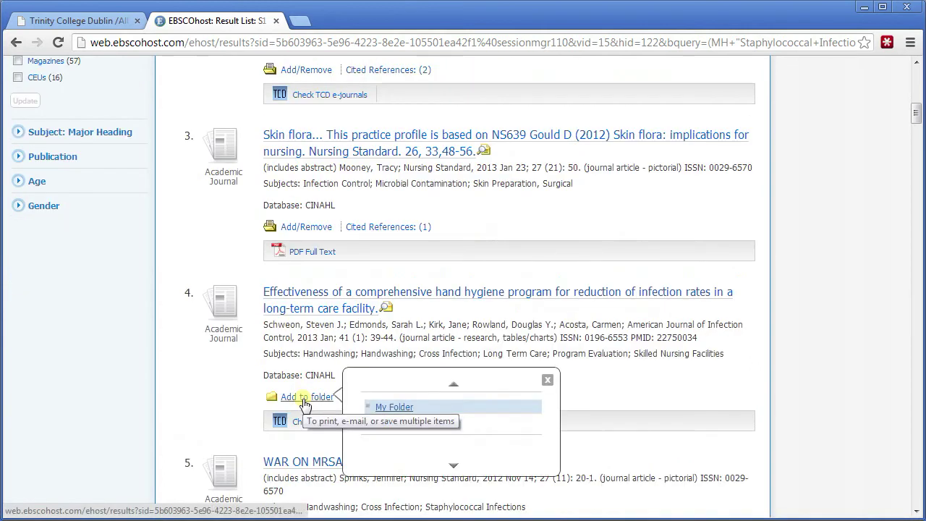
{"action": "left_click", "coordinate": [382, 407]}
{"action": "scroll", "coordinate": [363, 399], "scroll_direction": "down", "scroll_amount": 2}
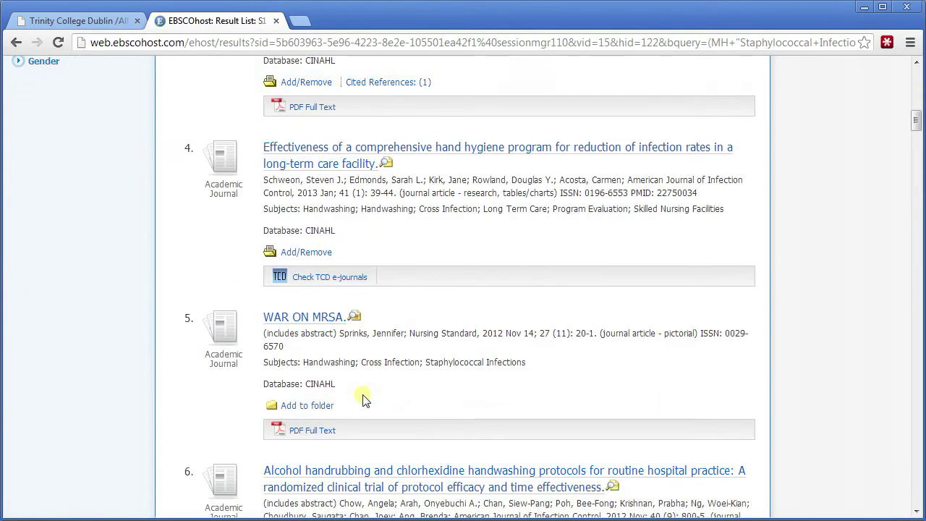
{"action": "left_click", "coordinate": [326, 407]}
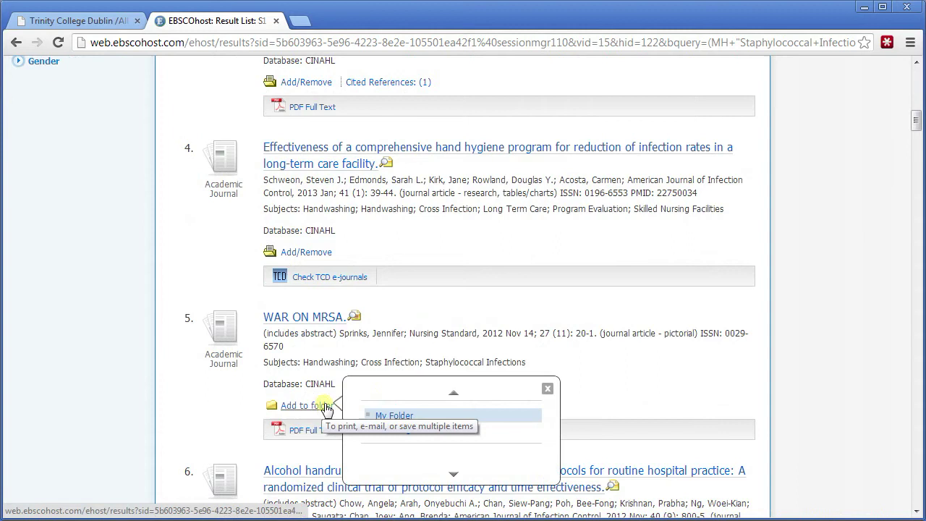
{"action": "left_click", "coordinate": [384, 416]}
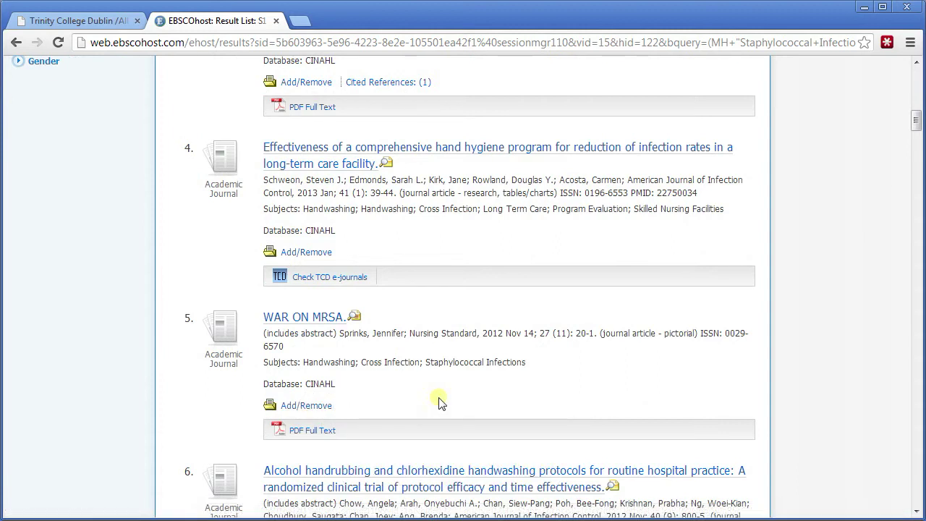
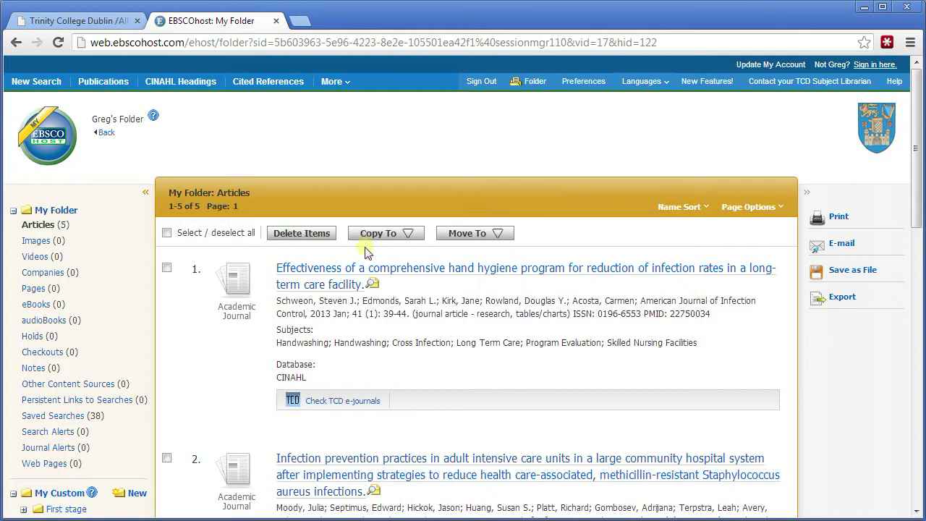
Step: Review the hand hygiene program article's full record and check TCD e-journals for full-text access
{"action": "left_click", "coordinate": [438, 269]}
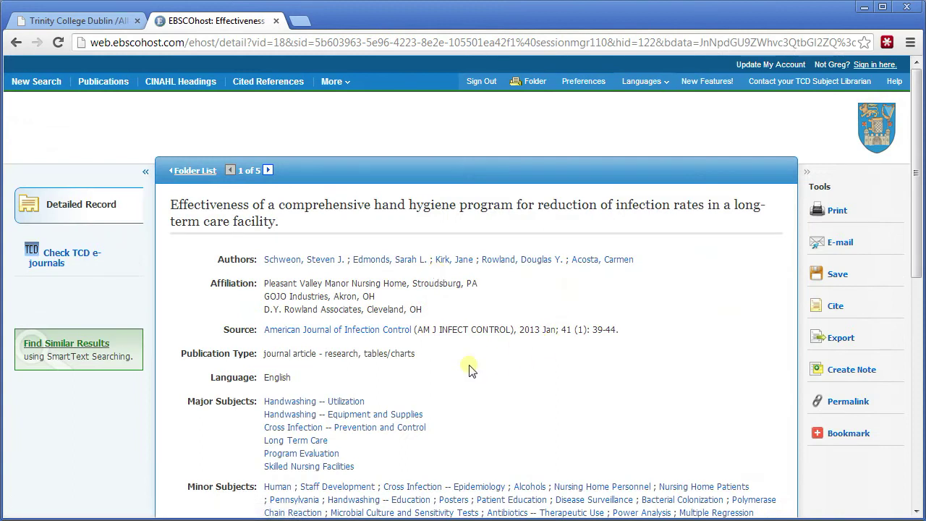
{"action": "scroll", "coordinate": [471, 367], "scroll_direction": "down", "scroll_amount": 2}
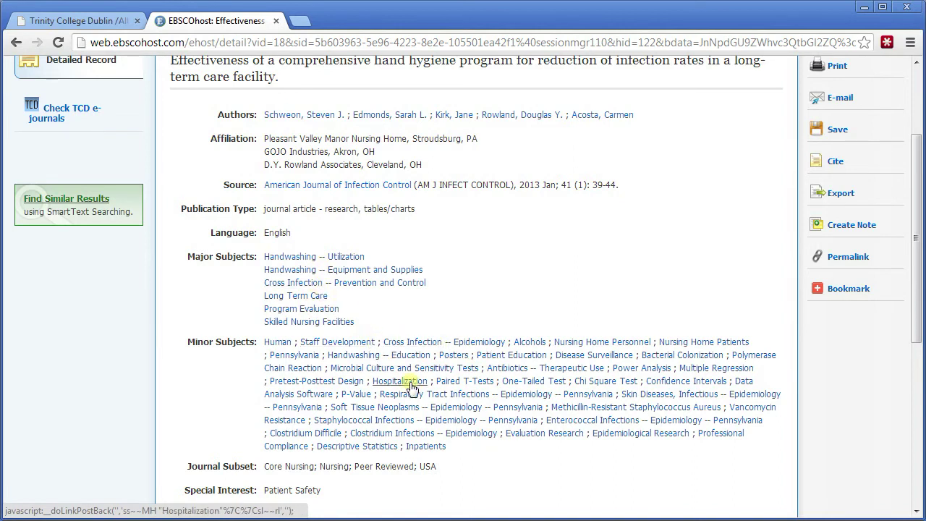
{"action": "scroll", "coordinate": [405, 388], "scroll_direction": "up", "scroll_amount": 2}
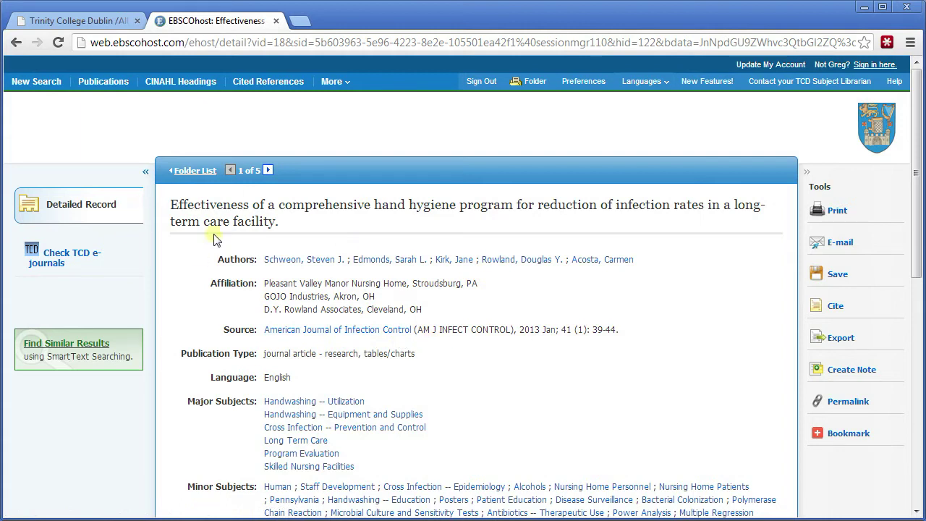
{"action": "left_click", "coordinate": [85, 256]}
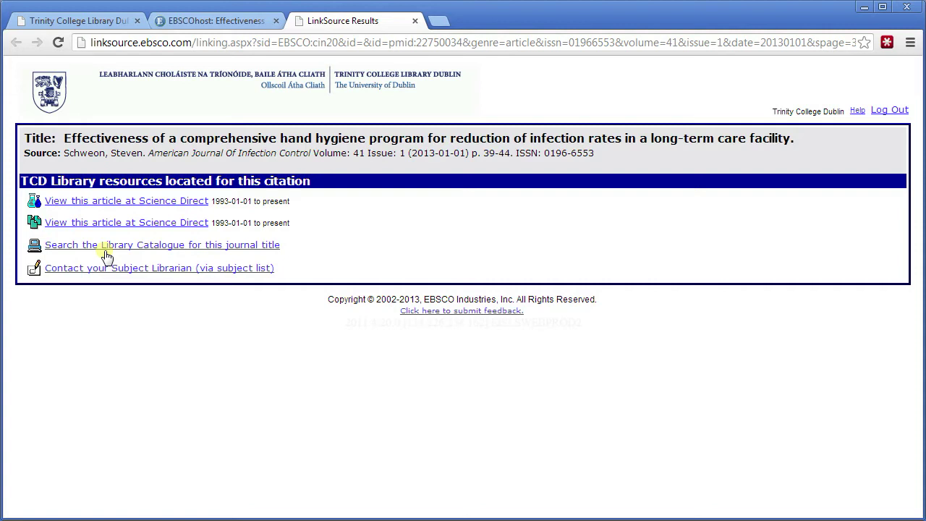
Step: View the hand hygiene article on ScienceDirect, scroll its full text, and open its PDF
{"action": "left_click", "coordinate": [141, 202]}
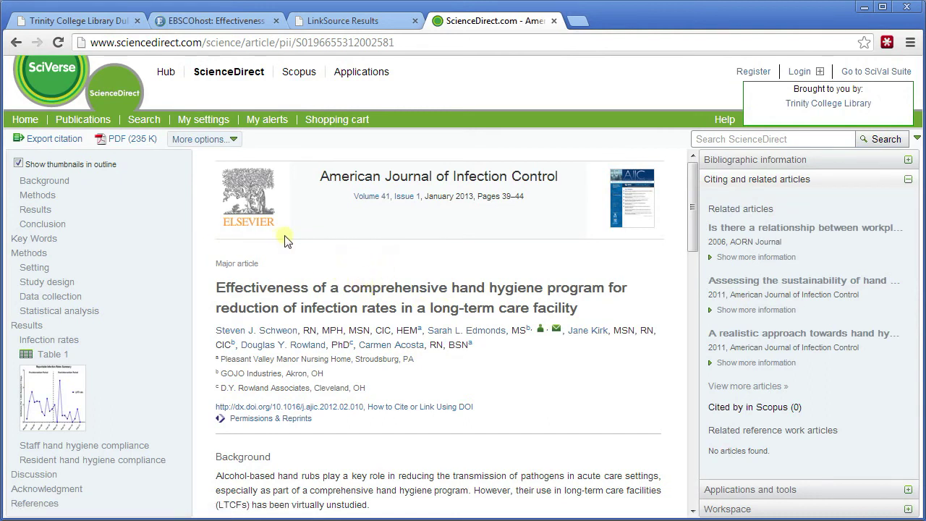
{"action": "left_click", "coordinate": [322, 21]}
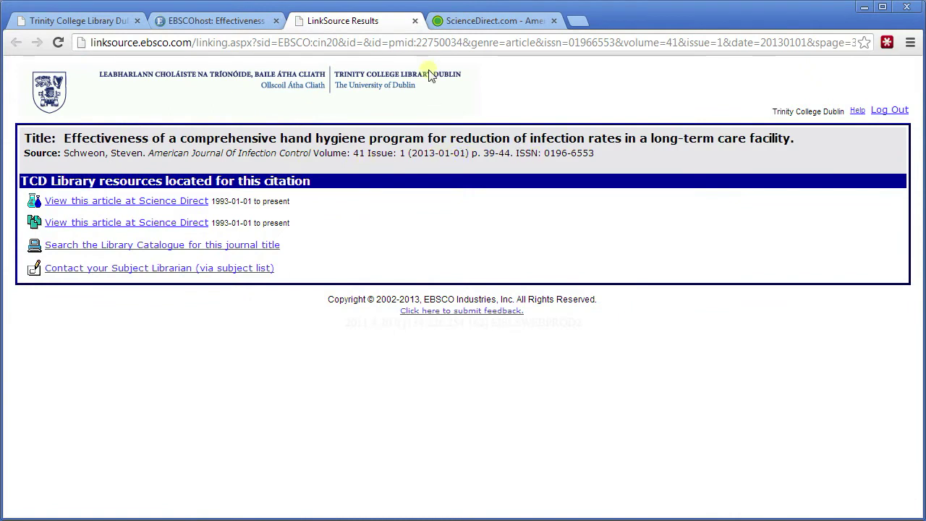
{"action": "left_click", "coordinate": [491, 22]}
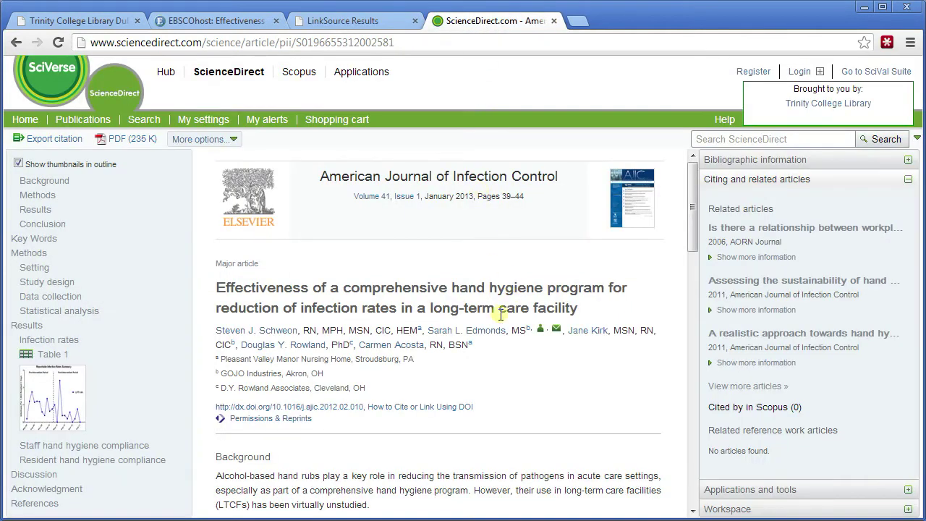
{"action": "scroll", "coordinate": [499, 314], "scroll_direction": "down", "scroll_amount": 15}
{"action": "scroll", "coordinate": [500, 314], "scroll_direction": "down", "scroll_amount": 7}
{"action": "scroll", "coordinate": [500, 314], "scroll_direction": "up", "scroll_amount": 20}
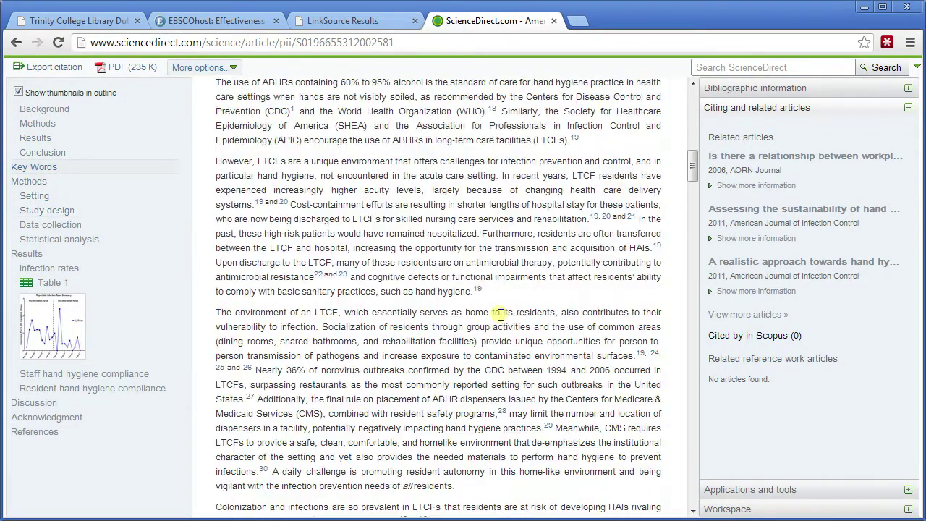
{"action": "scroll", "coordinate": [500, 318], "scroll_direction": "up", "scroll_amount": 2}
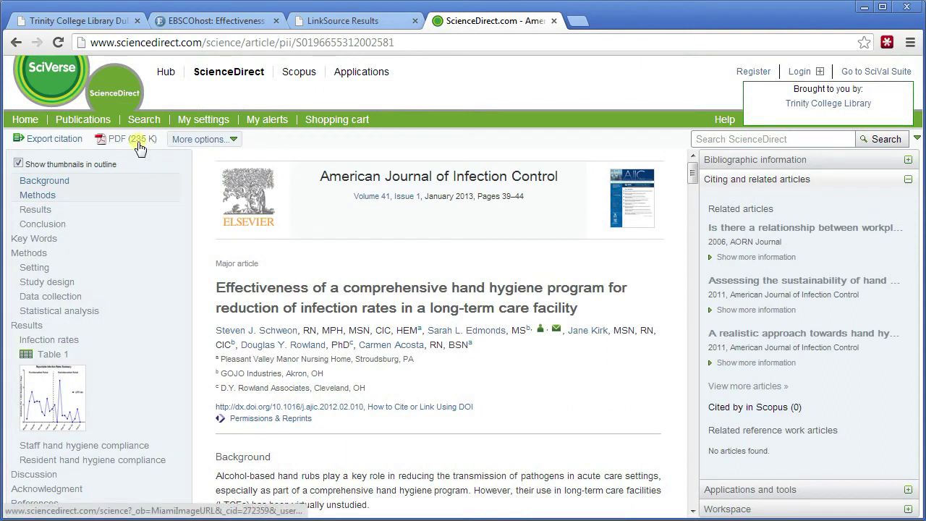
{"action": "left_click", "coordinate": [140, 144]}
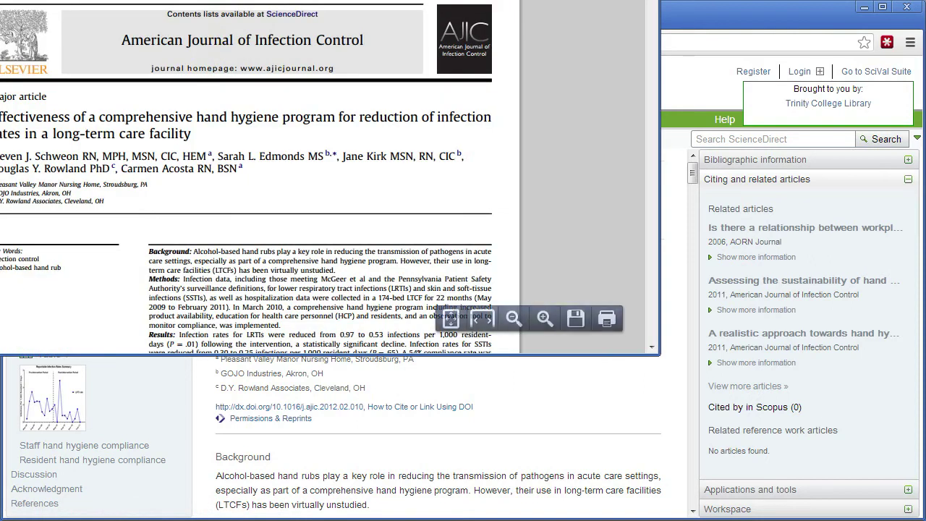
Step: Page through the article PDF, including the Table 1 infection rates
{"action": "left_click_drag", "start_coordinate": [220, 0], "coordinate": [409, 36]}
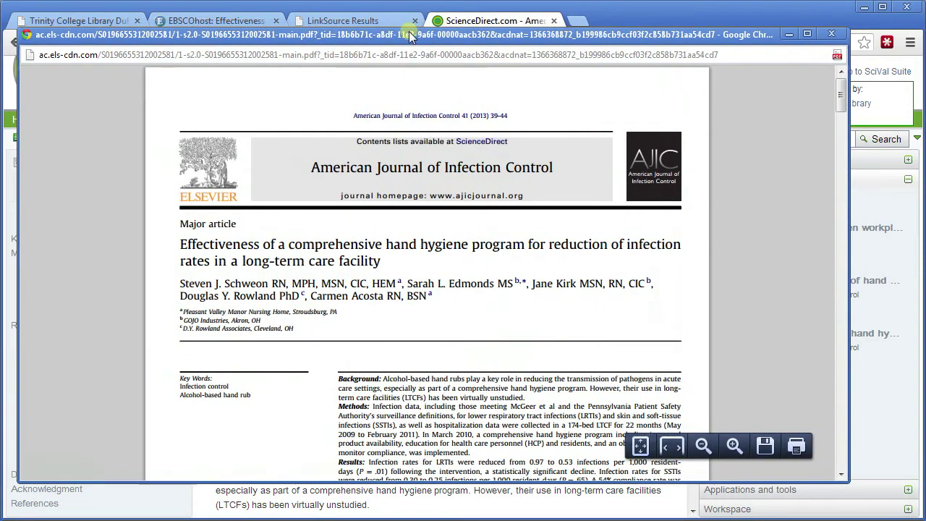
{"action": "scroll", "coordinate": [420, 256], "scroll_direction": "down", "scroll_amount": 7}
{"action": "scroll", "coordinate": [420, 259], "scroll_direction": "down", "scroll_amount": 6}
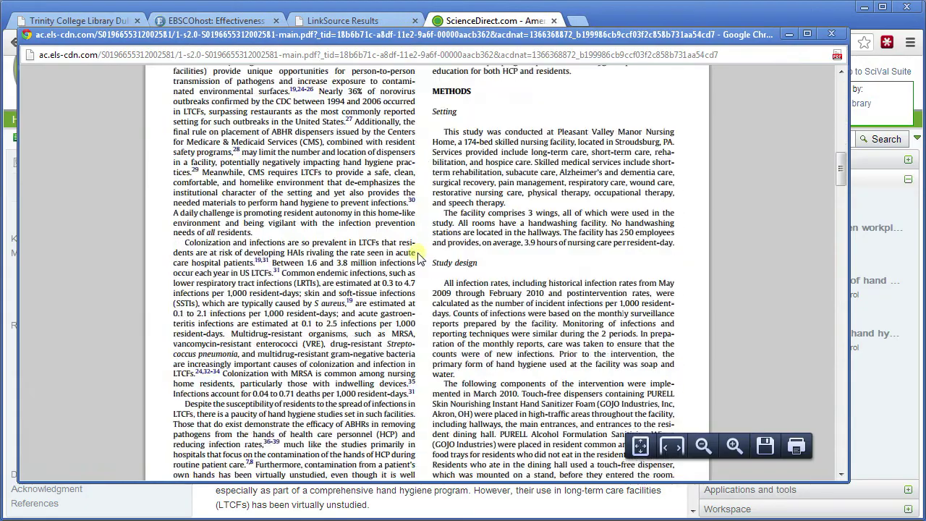
{"action": "scroll", "coordinate": [419, 257], "scroll_direction": "down", "scroll_amount": 5}
{"action": "scroll", "coordinate": [420, 257], "scroll_direction": "down", "scroll_amount": 7}
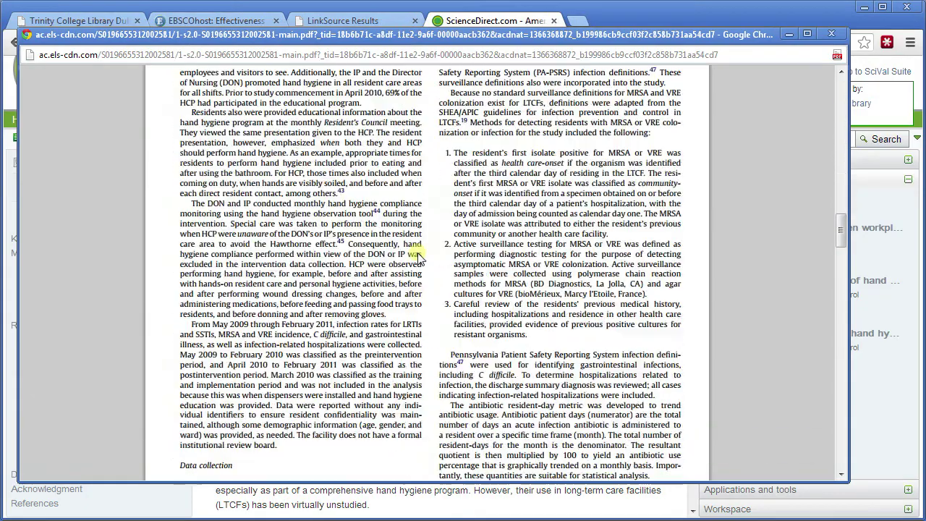
{"action": "scroll", "coordinate": [418, 257], "scroll_direction": "down", "scroll_amount": 3}
{"action": "scroll", "coordinate": [418, 256], "scroll_direction": "down", "scroll_amount": 5}
{"action": "scroll", "coordinate": [418, 257], "scroll_direction": "down", "scroll_amount": 6}
{"action": "scroll", "coordinate": [418, 257], "scroll_direction": "up", "scroll_amount": 8}
{"action": "scroll", "coordinate": [418, 257], "scroll_direction": "up", "scroll_amount": 10}
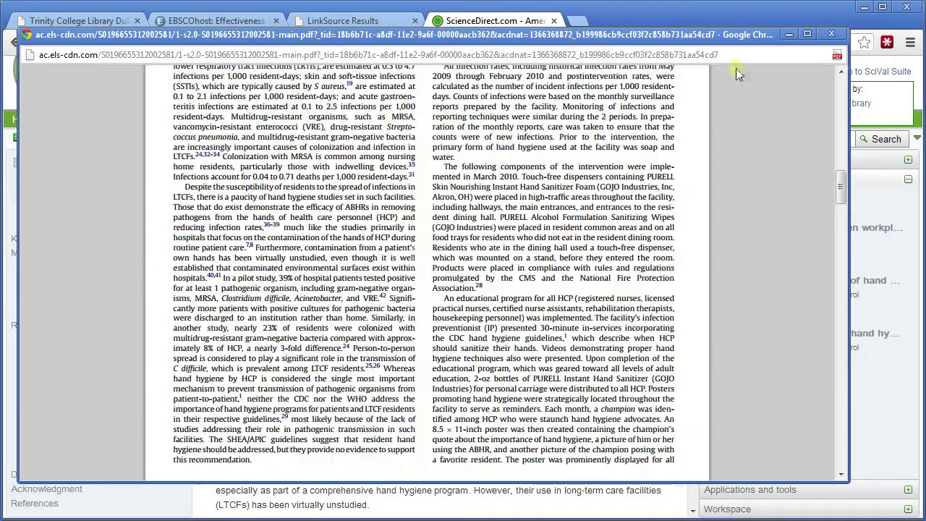
Step: Close the PDF window and scroll the ScienceDirect article page again
{"action": "left_click", "coordinate": [832, 34]}
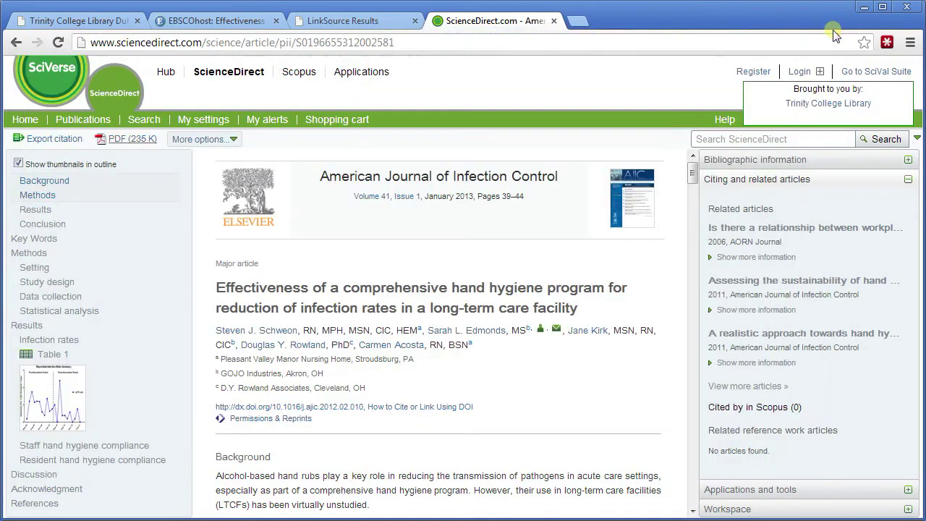
{"action": "scroll", "coordinate": [589, 312], "scroll_direction": "down", "scroll_amount": 4}
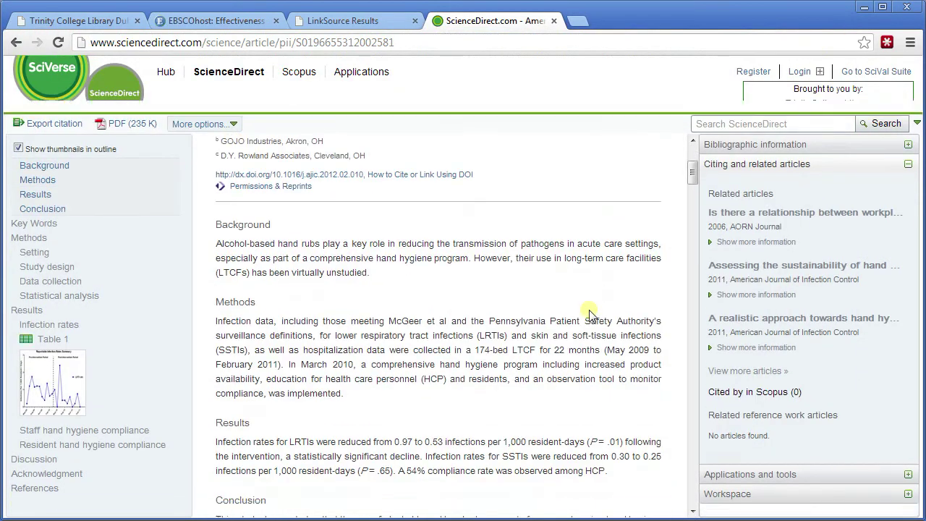
{"action": "scroll", "coordinate": [589, 312], "scroll_direction": "down", "scroll_amount": 4}
{"action": "scroll", "coordinate": [589, 313], "scroll_direction": "up", "scroll_amount": 8}
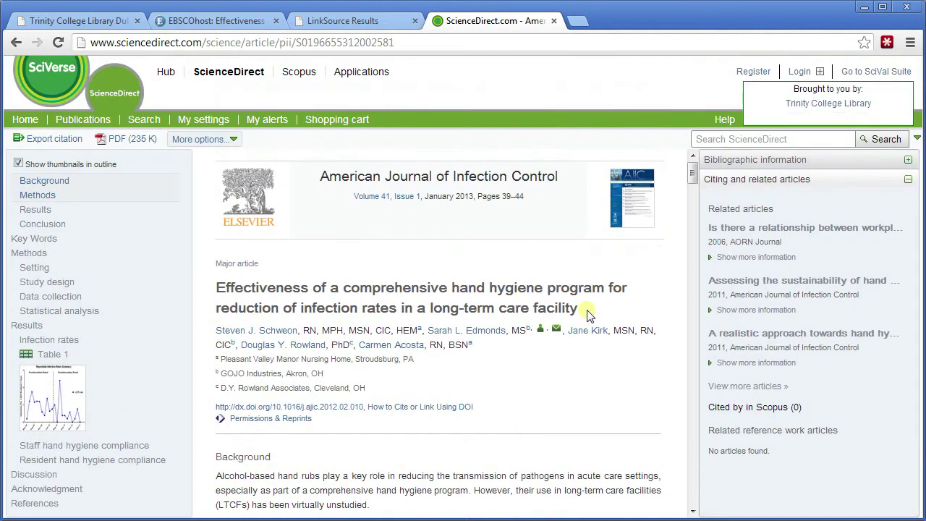
Step: Close the ScienceDirect and LinkSource tabs and start a new CINAHL basic search
{"action": "left_click", "coordinate": [553, 20]}
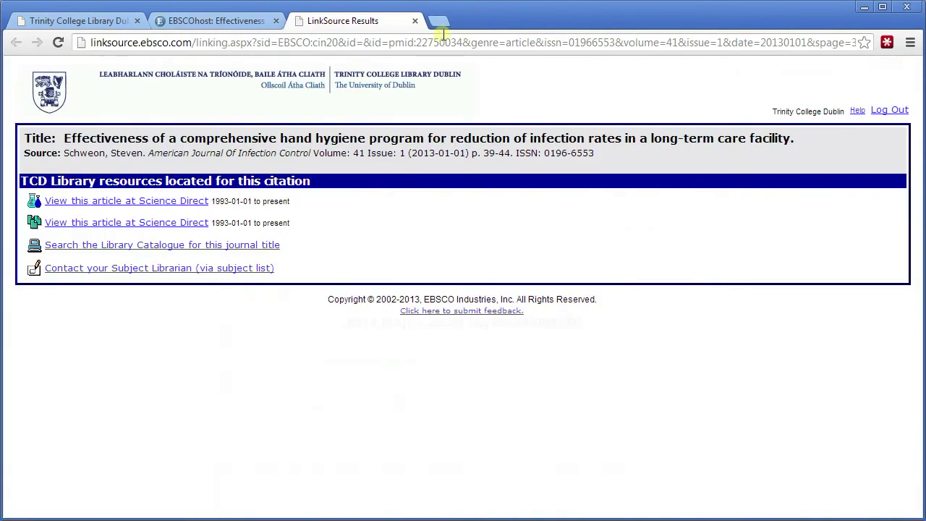
{"action": "left_click", "coordinate": [415, 21]}
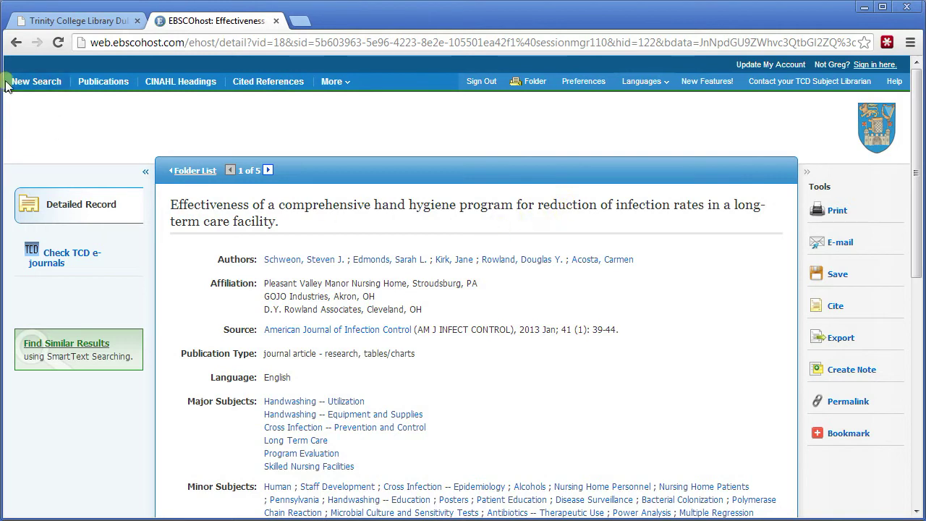
{"action": "left_click", "coordinate": [36, 81]}
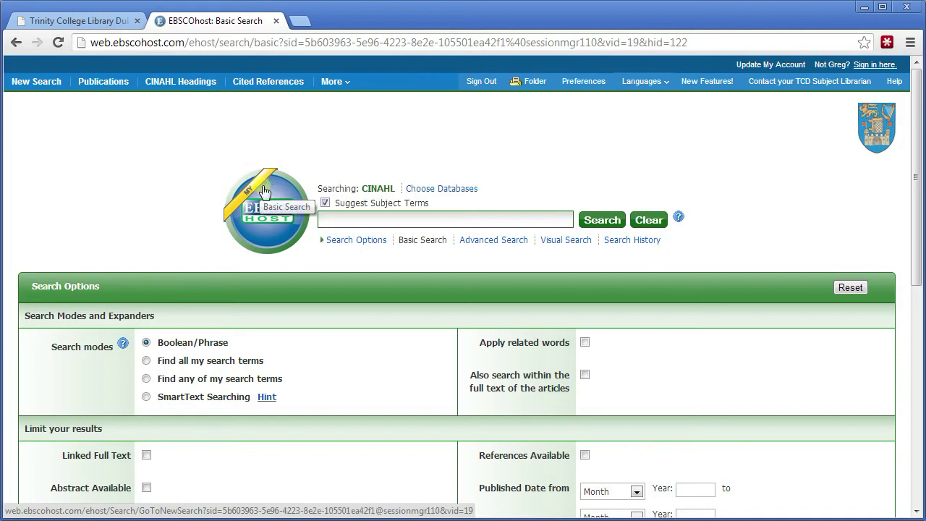
Step: Look up 'ireland' in subject headings and search Ireland OR Northern Ireland, giving S6 with 10,250 results
{"action": "left_click", "coordinate": [397, 215]}
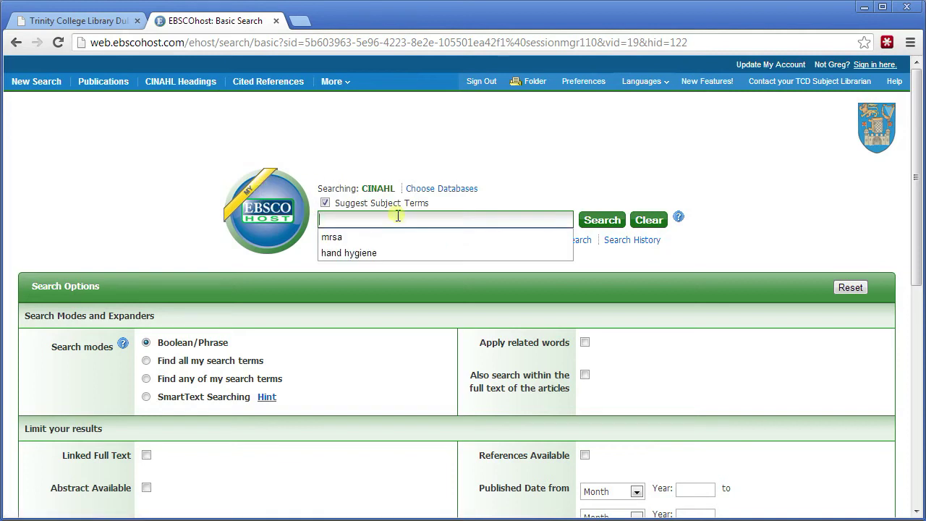
{"action": "type", "text": "l"}
{"action": "type", "text": "reland"}
{"action": "key", "text": "Return"}
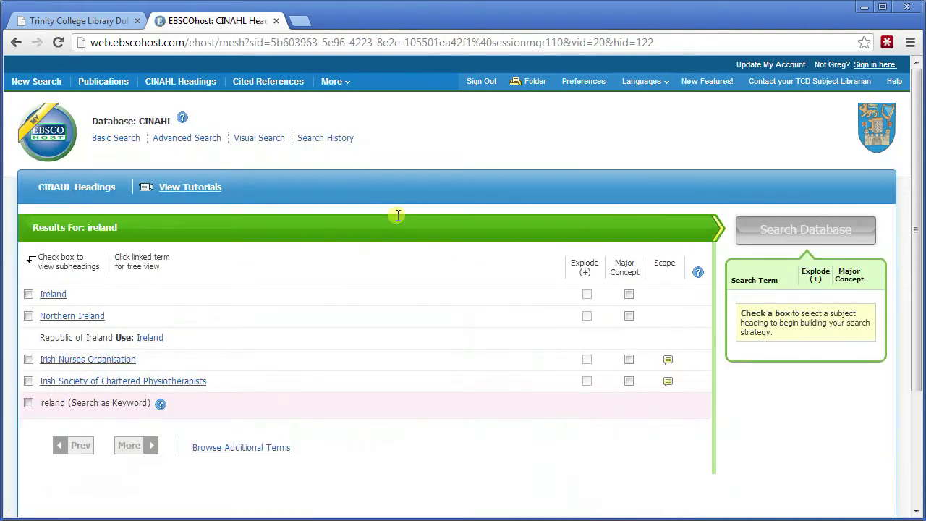
{"action": "left_click", "coordinate": [28, 295]}
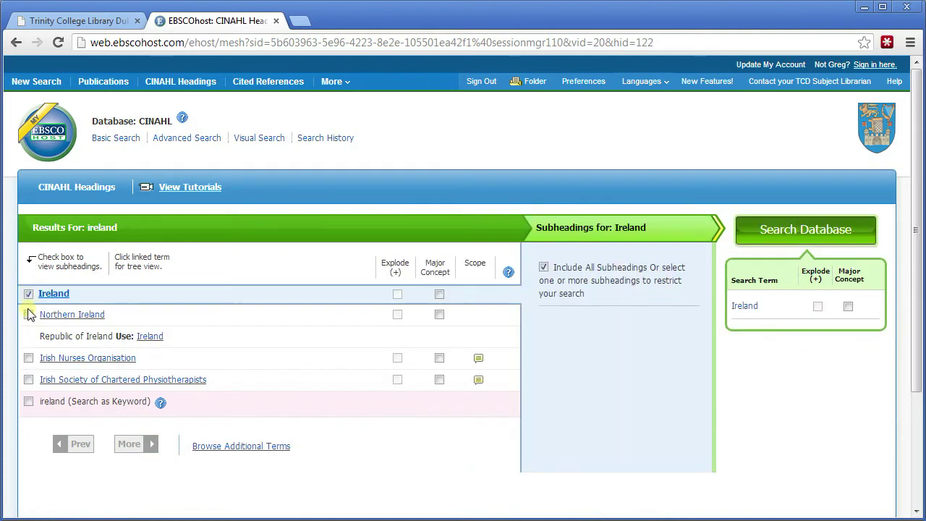
{"action": "left_click", "coordinate": [28, 315]}
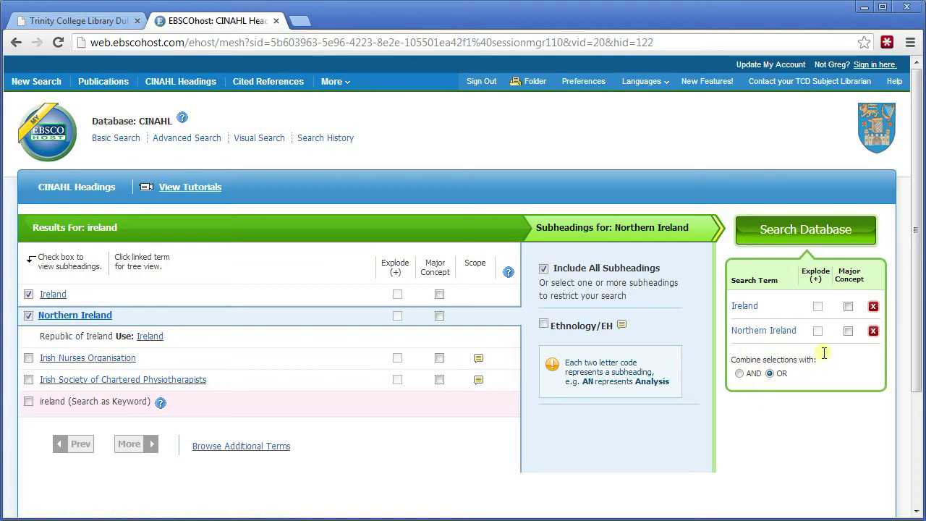
{"action": "left_click", "coordinate": [830, 235]}
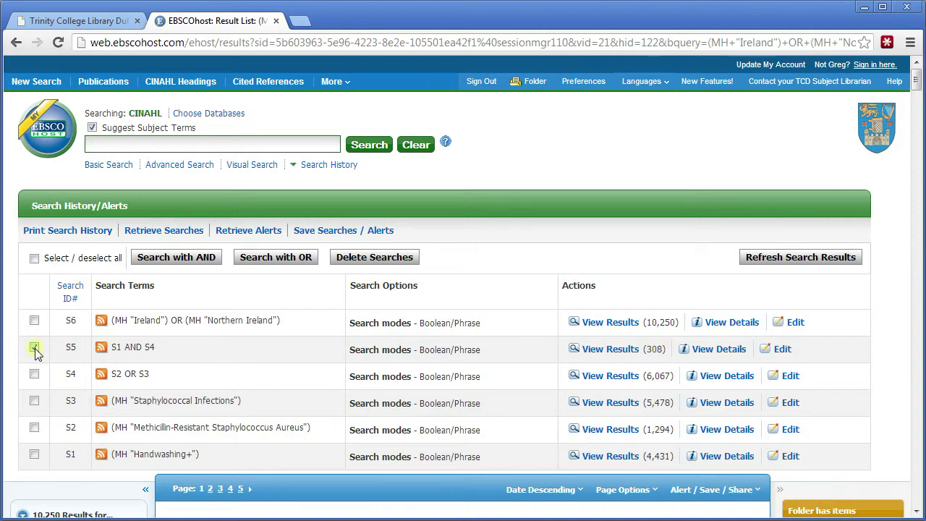
{"action": "left_click", "coordinate": [34, 319]}
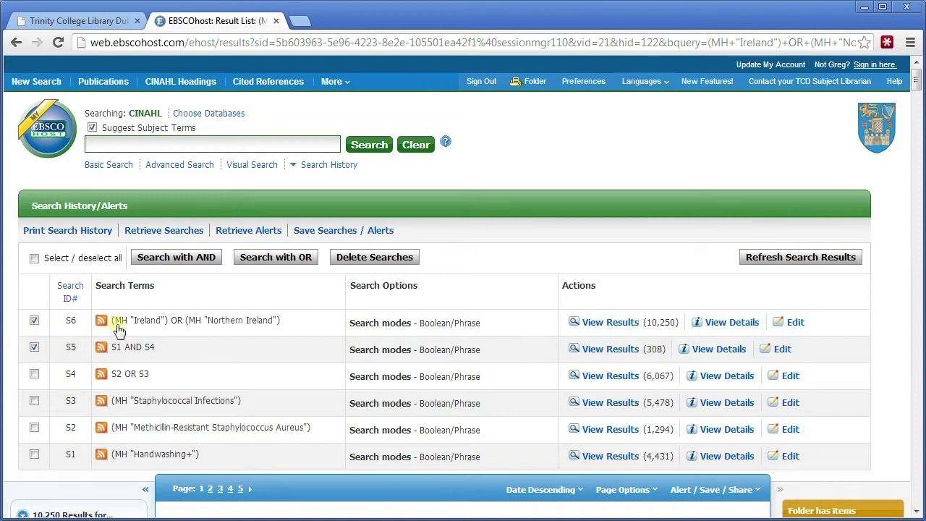
{"action": "left_click", "coordinate": [180, 262]}
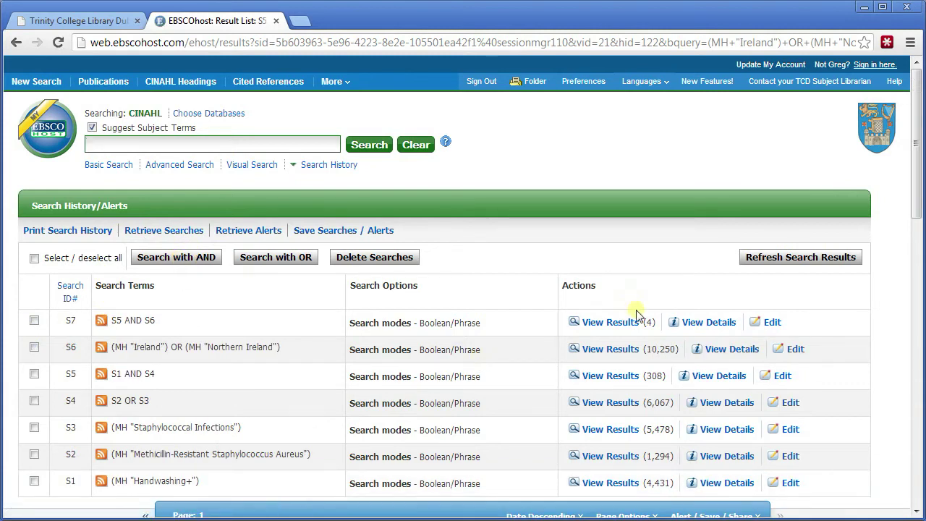
{"action": "scroll", "coordinate": [637, 313], "scroll_direction": "down", "scroll_amount": 2}
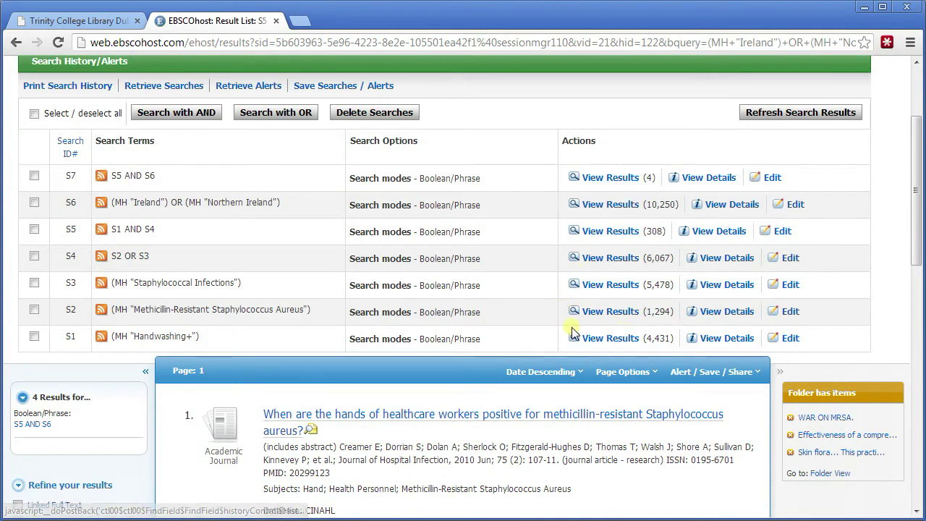
{"action": "scroll", "coordinate": [571, 331], "scroll_direction": "down", "scroll_amount": 1}
{"action": "scroll", "coordinate": [570, 331], "scroll_direction": "down", "scroll_amount": 6}
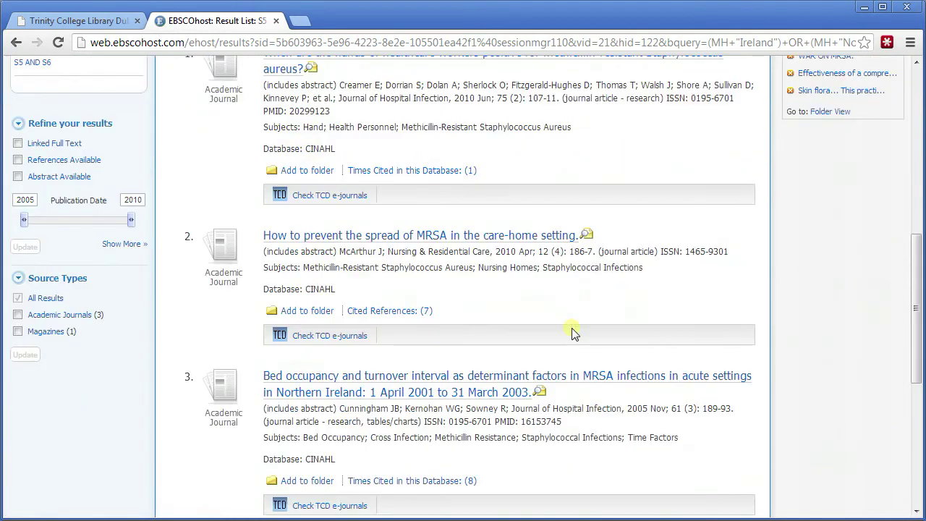
{"action": "scroll", "coordinate": [571, 330], "scroll_direction": "down", "scroll_amount": 3}
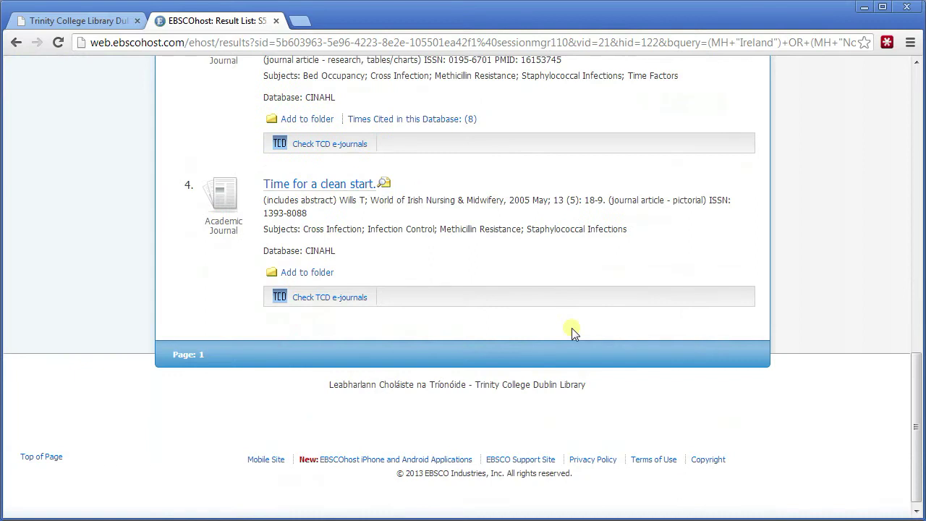
{"action": "scroll", "coordinate": [571, 330], "scroll_direction": "up", "scroll_amount": 9}
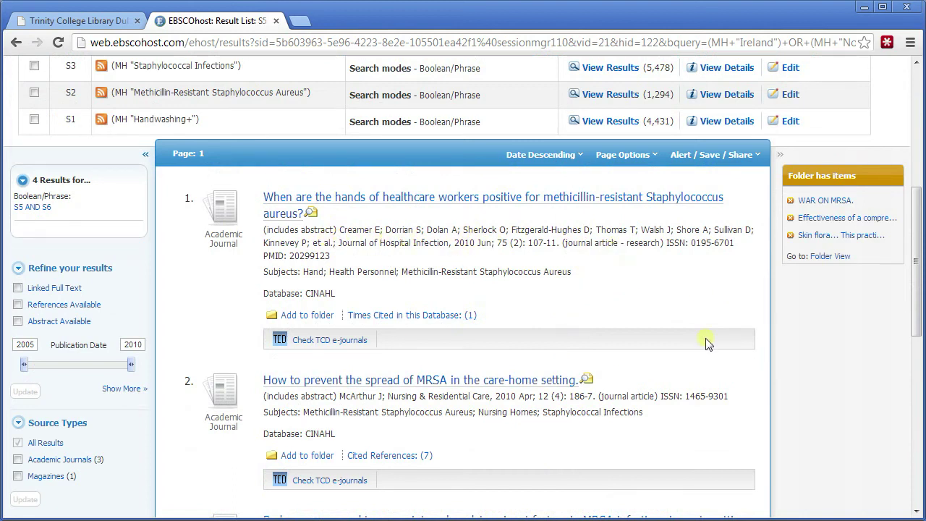
{"action": "scroll", "coordinate": [707, 344], "scroll_direction": "down", "scroll_amount": 2}
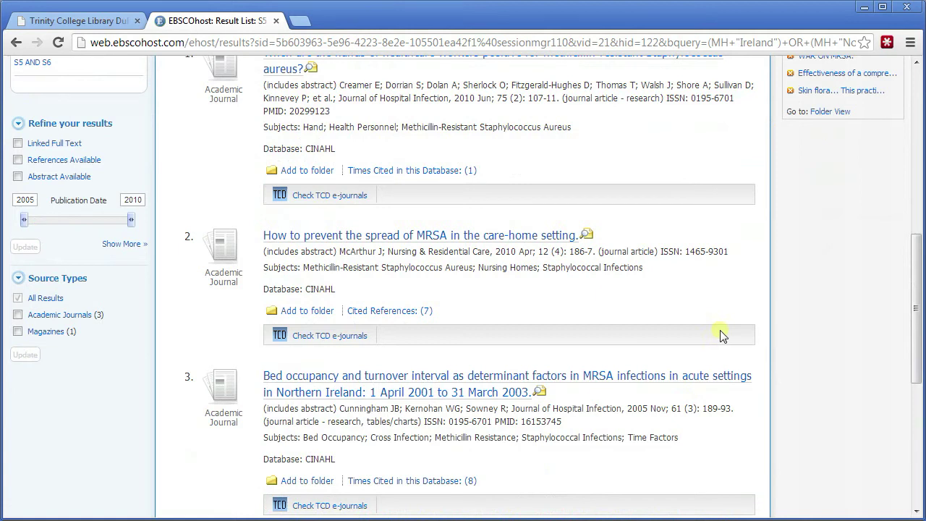
{"action": "scroll", "coordinate": [705, 326], "scroll_direction": "up", "scroll_amount": 4}
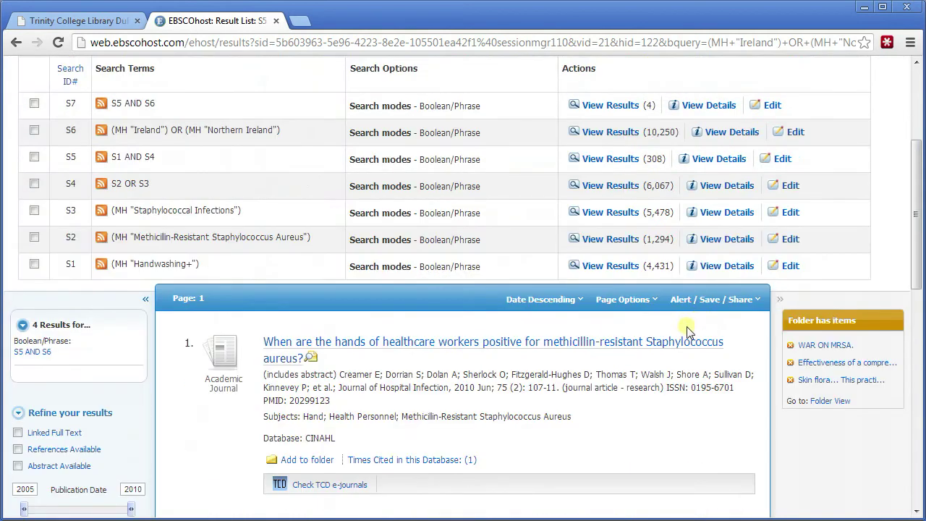
{"action": "scroll", "coordinate": [687, 329], "scroll_direction": "up", "scroll_amount": 3}
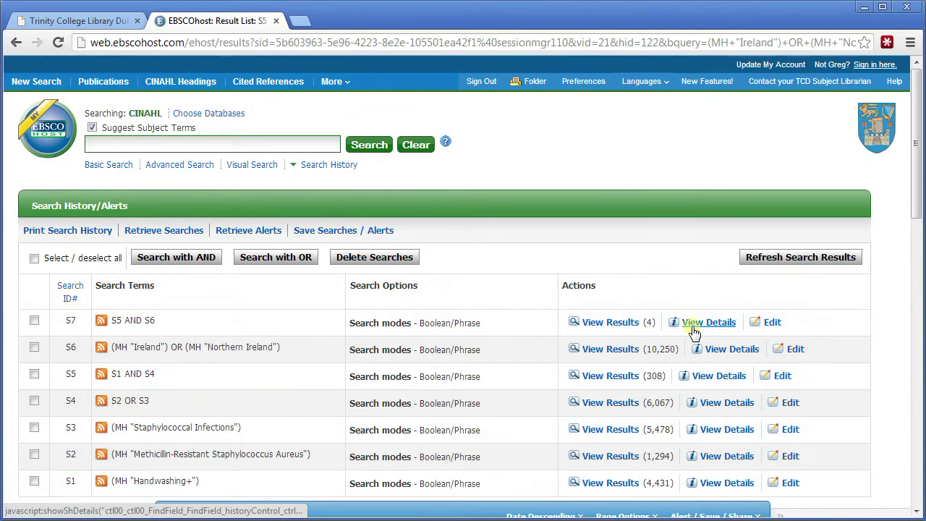
Step: Limit the S5 results to English Language and Peer Reviewed articles
{"action": "left_click", "coordinate": [613, 381]}
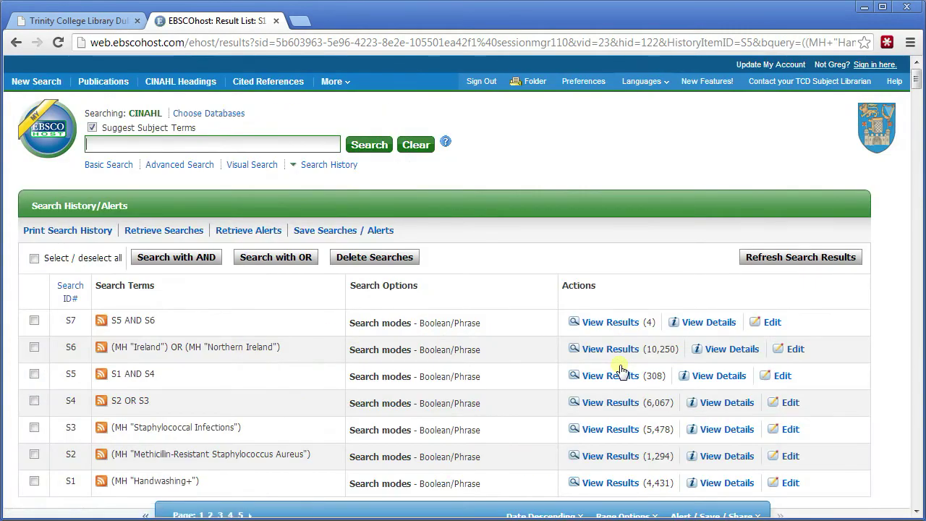
{"action": "scroll", "coordinate": [568, 372], "scroll_direction": "down", "scroll_amount": 4}
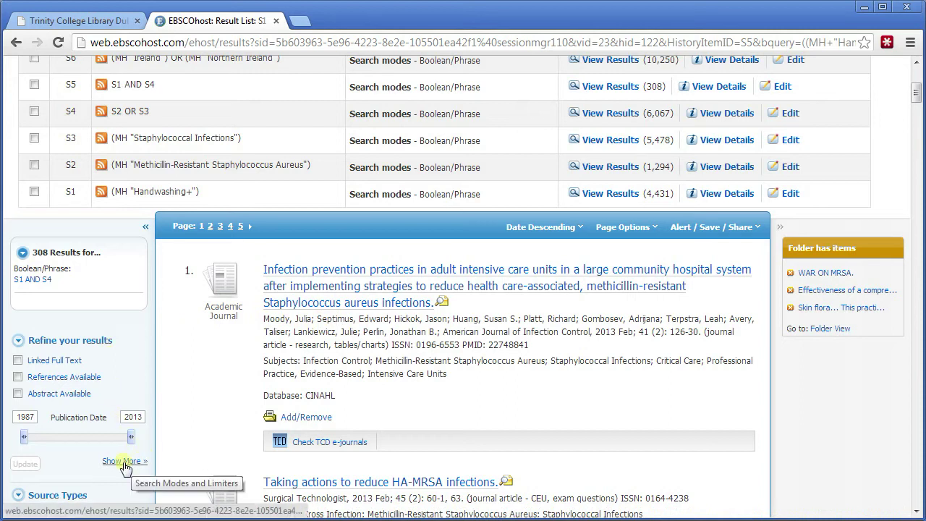
{"action": "left_click", "coordinate": [125, 462]}
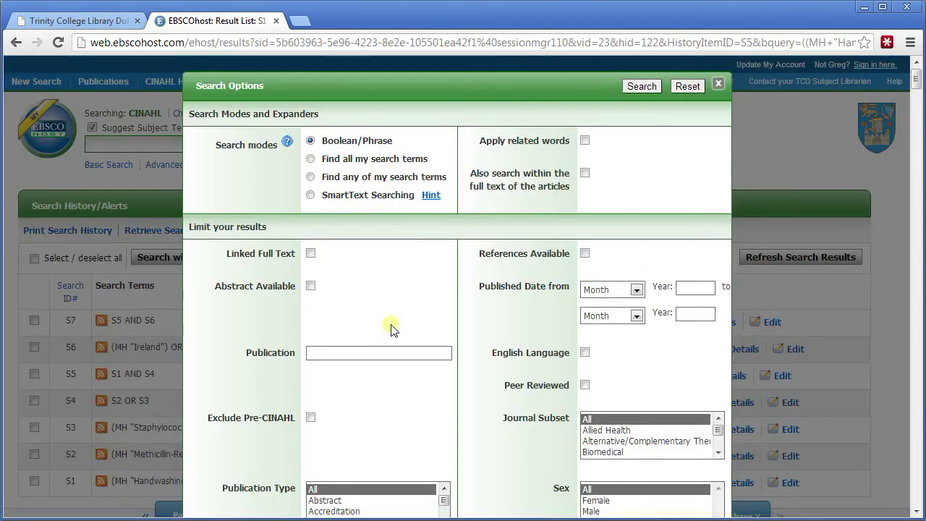
{"action": "scroll", "coordinate": [391, 330], "scroll_direction": "down", "scroll_amount": 1}
{"action": "left_click", "coordinate": [585, 281]}
{"action": "left_click", "coordinate": [585, 312]}
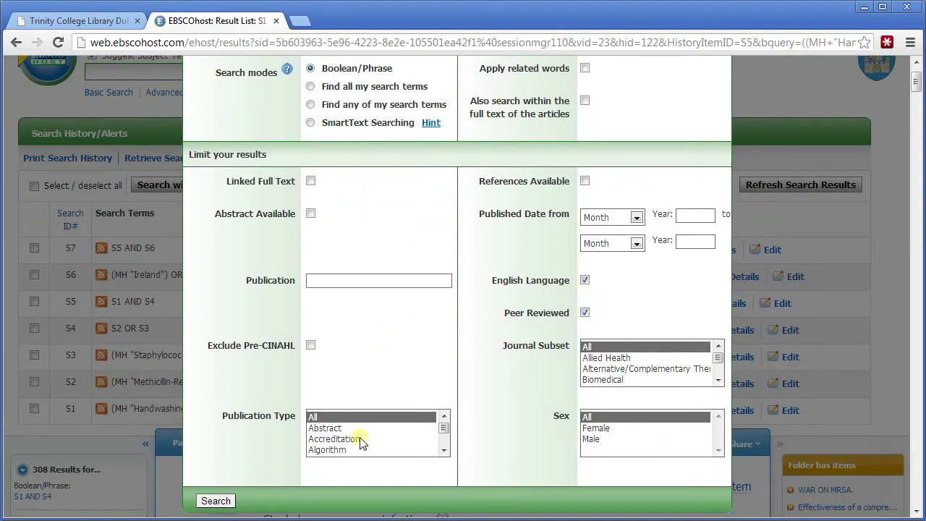
{"action": "left_click", "coordinate": [217, 501]}
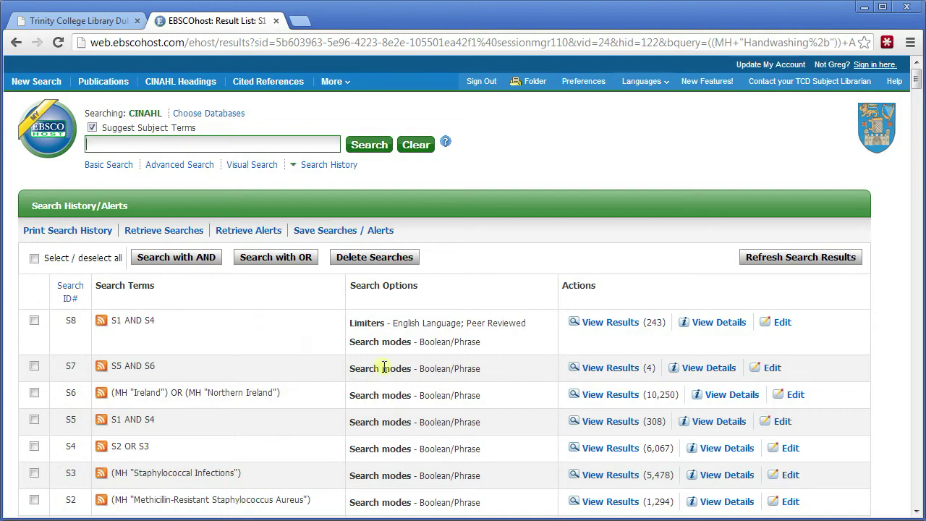
Step: Narrow the publication date range to 2003–2013, leaving 202 results
{"action": "scroll", "coordinate": [384, 369], "scroll_direction": "down", "scroll_amount": 5}
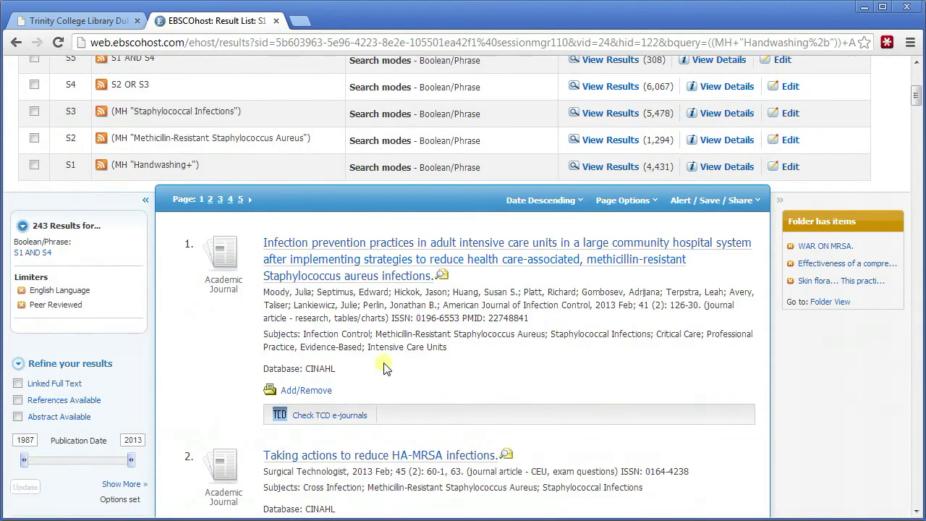
{"action": "scroll", "coordinate": [380, 370], "scroll_direction": "down", "scroll_amount": 1}
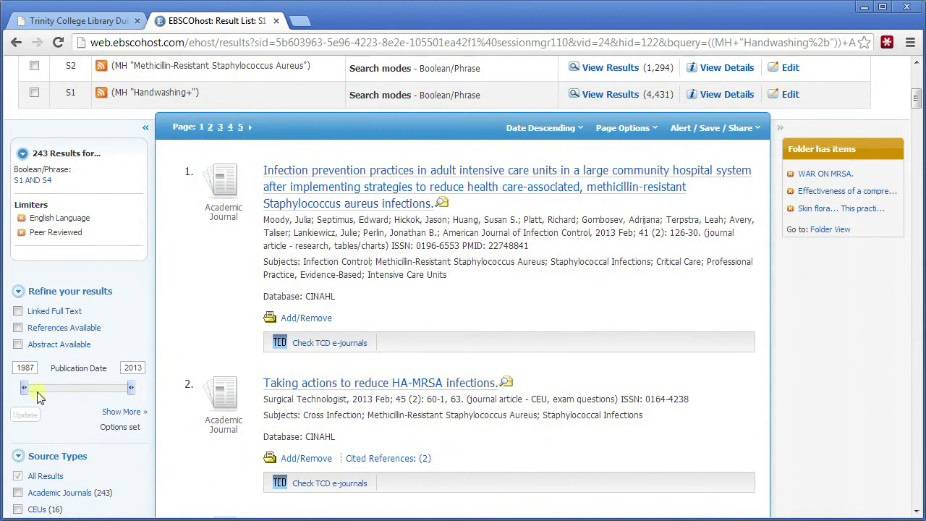
{"action": "left_click_drag", "start_coordinate": [24, 391], "coordinate": [92, 403]}
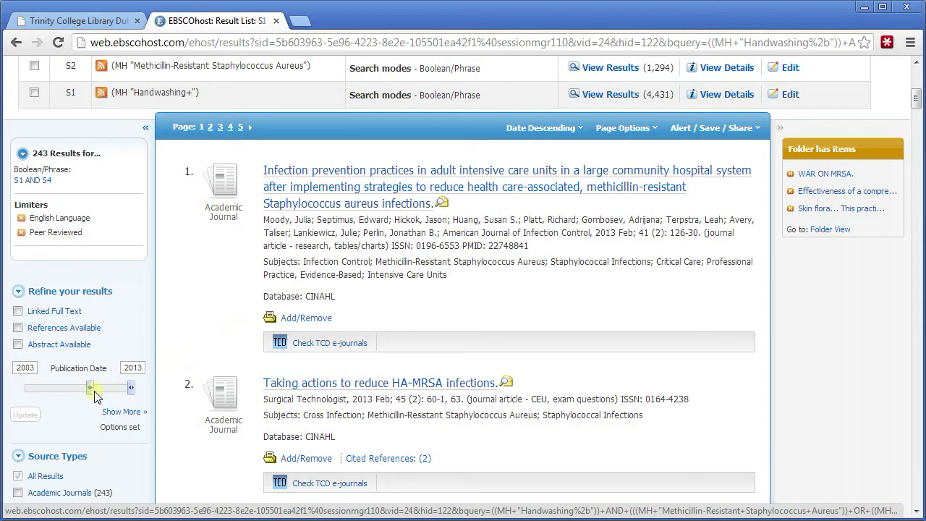
{"action": "left_click_drag", "start_coordinate": [93, 392], "coordinate": [92, 393]}
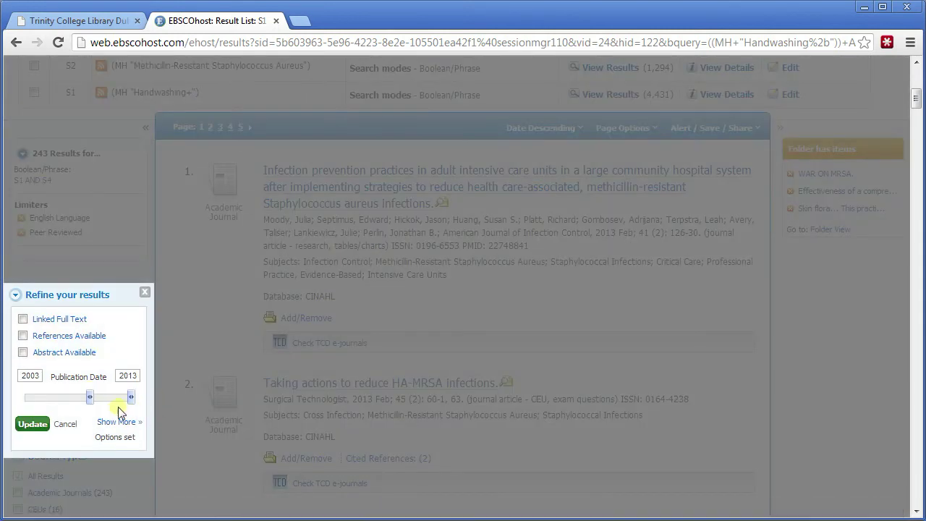
{"action": "left_click", "coordinate": [32, 426]}
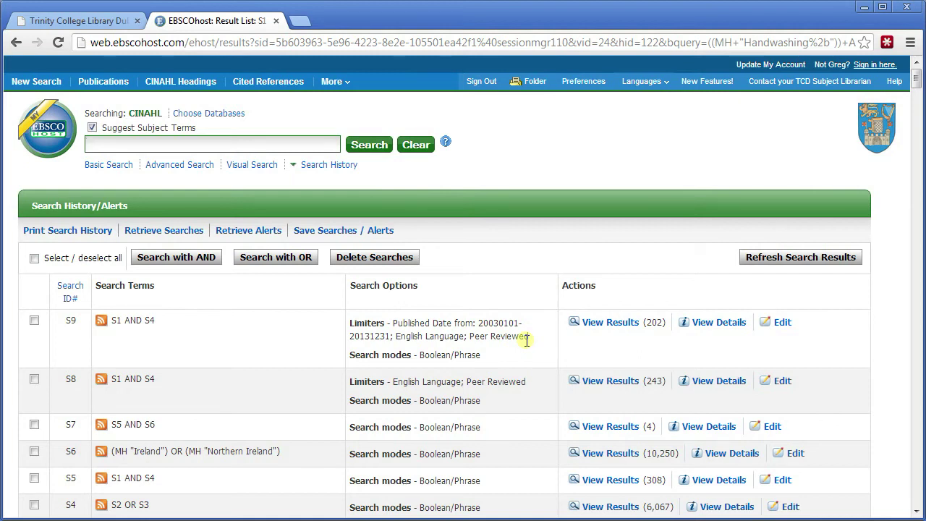
Step: Search 'Handwashing' from S1 as an exploded major-concept heading, giving S10 with 1,314 results
{"action": "scroll", "coordinate": [463, 382], "scroll_direction": "down", "scroll_amount": 2}
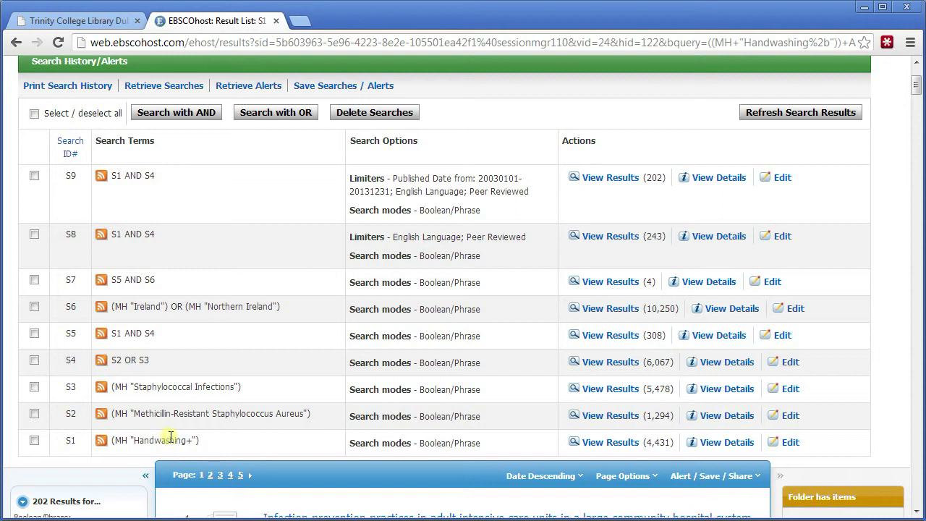
{"action": "left_click_drag", "start_coordinate": [187, 439], "coordinate": [139, 443]}
{"action": "key", "text": "ctrl+c"}
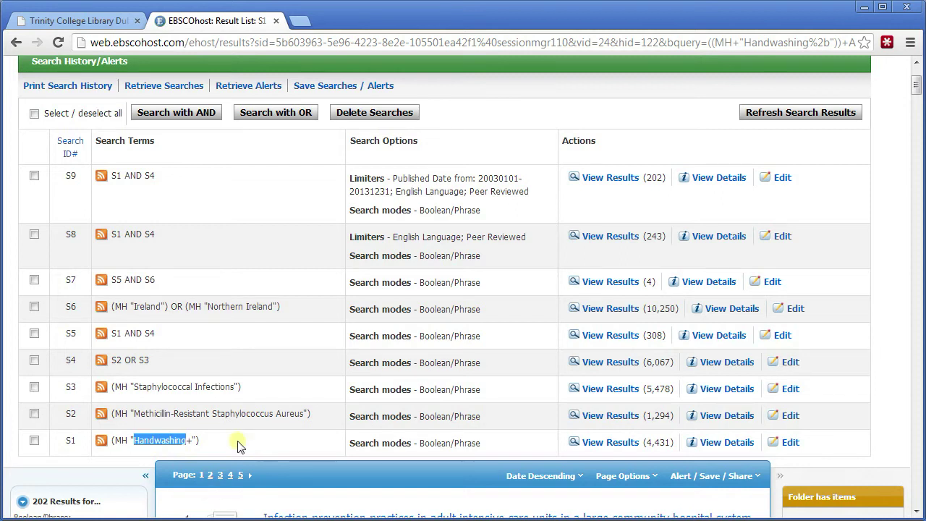
{"action": "scroll", "coordinate": [215, 300], "scroll_direction": "up", "scroll_amount": 2}
{"action": "key", "text": "ctrl+v"}
{"action": "key", "text": "Return"}
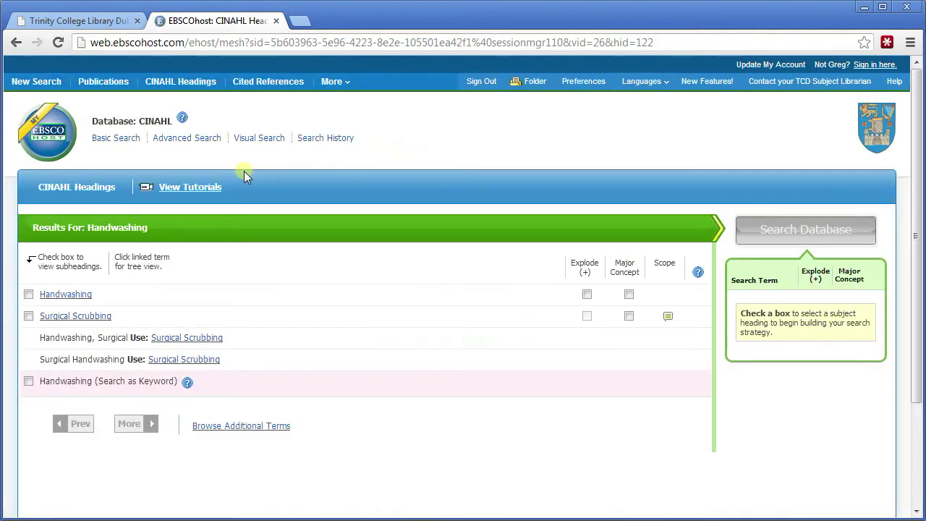
{"action": "left_click", "coordinate": [587, 295]}
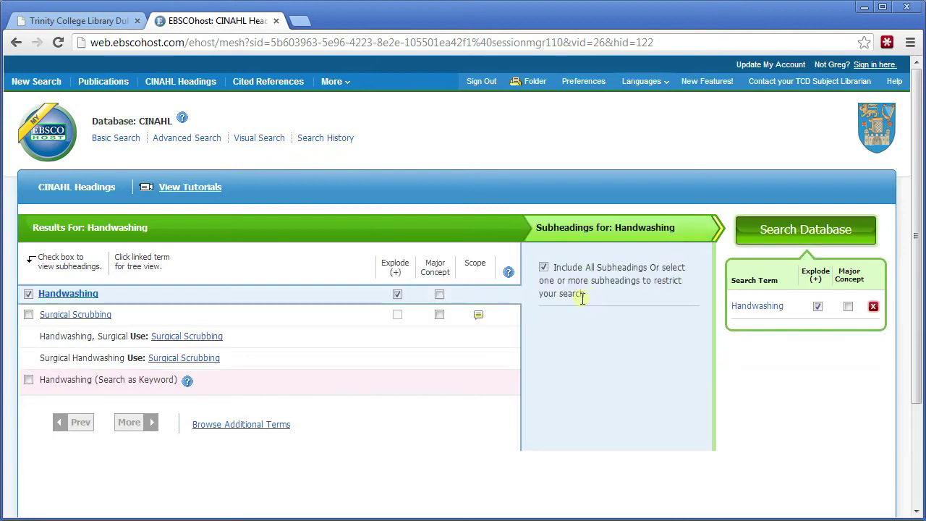
{"action": "left_click", "coordinate": [439, 294]}
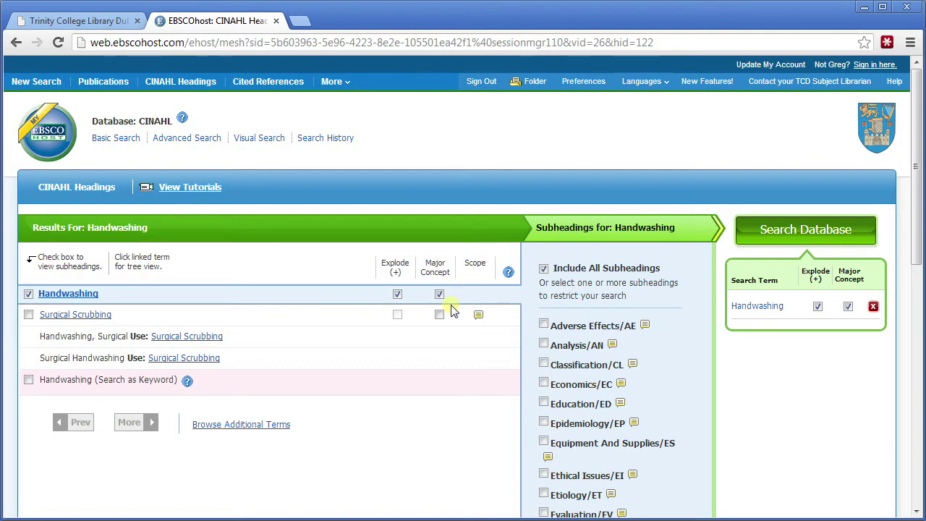
{"action": "left_click", "coordinate": [767, 241]}
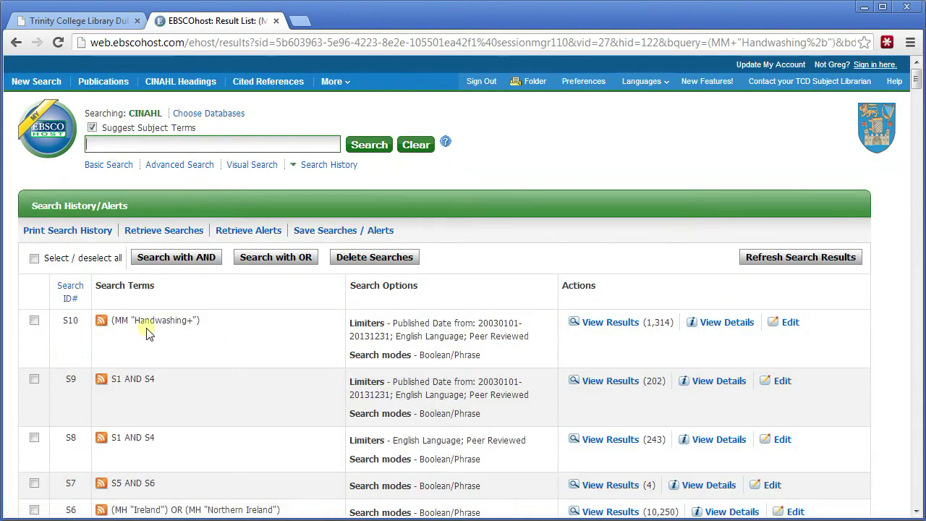
Step: View the 'Hand Washing Practices in a College Town Environment' record, then start a blank basic search
{"action": "scroll", "coordinate": [146, 333], "scroll_direction": "down", "scroll_amount": 6}
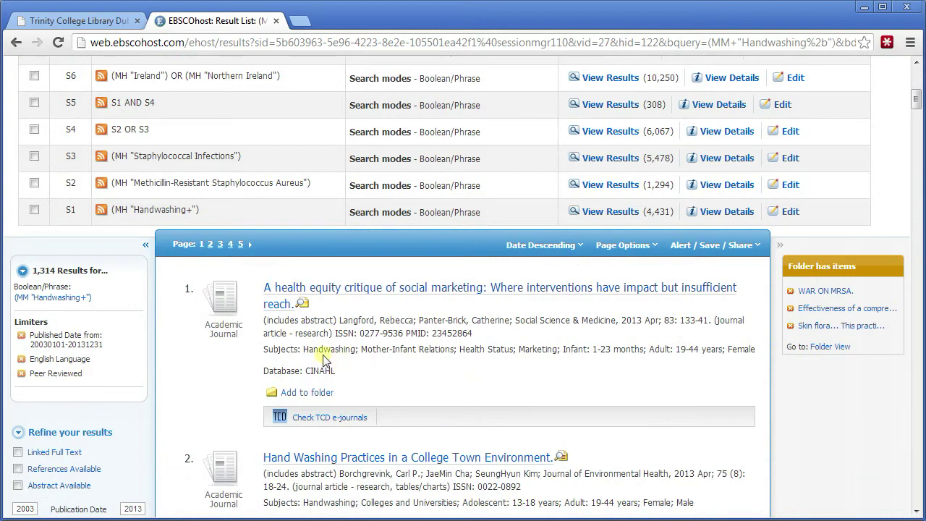
{"action": "scroll", "coordinate": [358, 377], "scroll_direction": "down", "scroll_amount": 2}
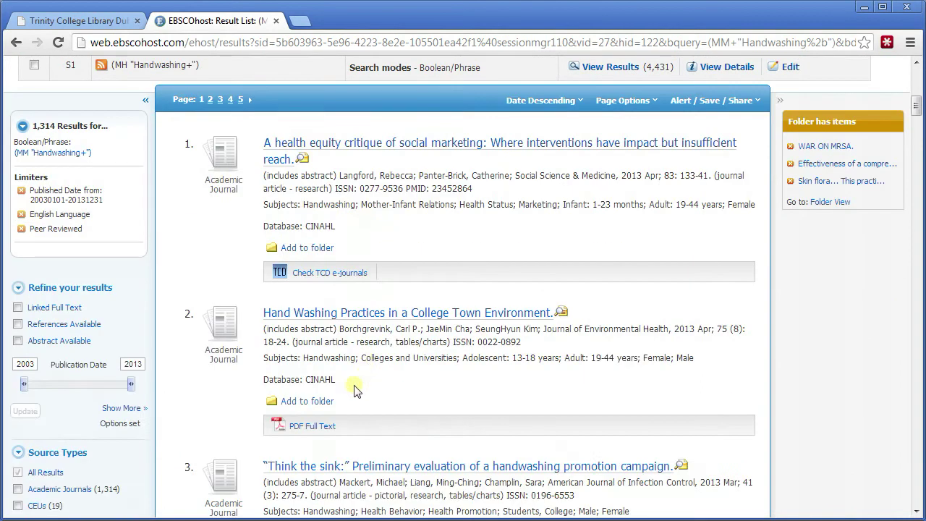
{"action": "left_click", "coordinate": [490, 316]}
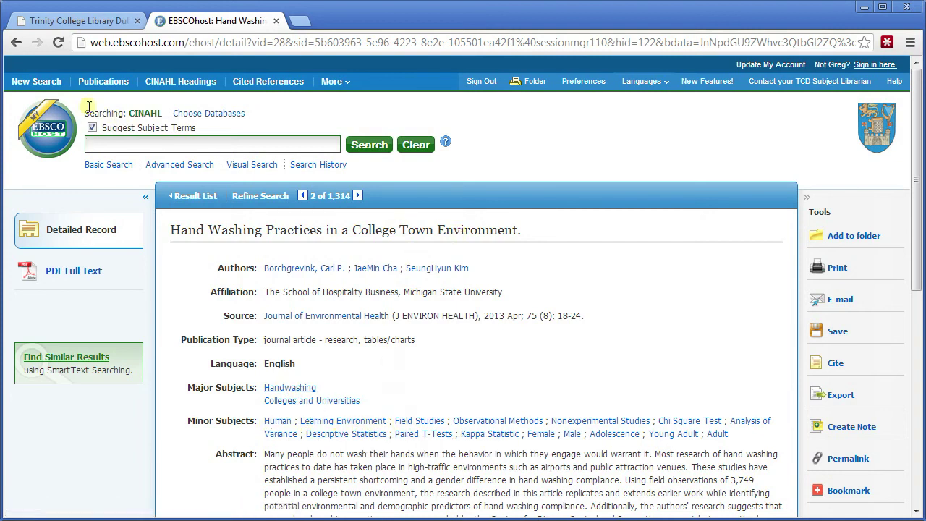
{"action": "left_click", "coordinate": [27, 87]}
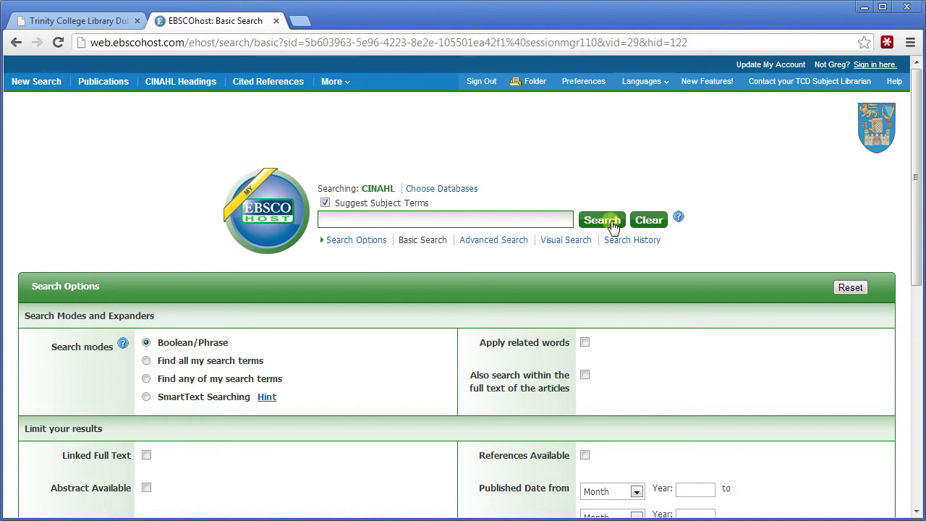
Step: Delete search S10 from the search history, leaving S9 with 202 results on top
{"action": "left_click", "coordinate": [644, 245]}
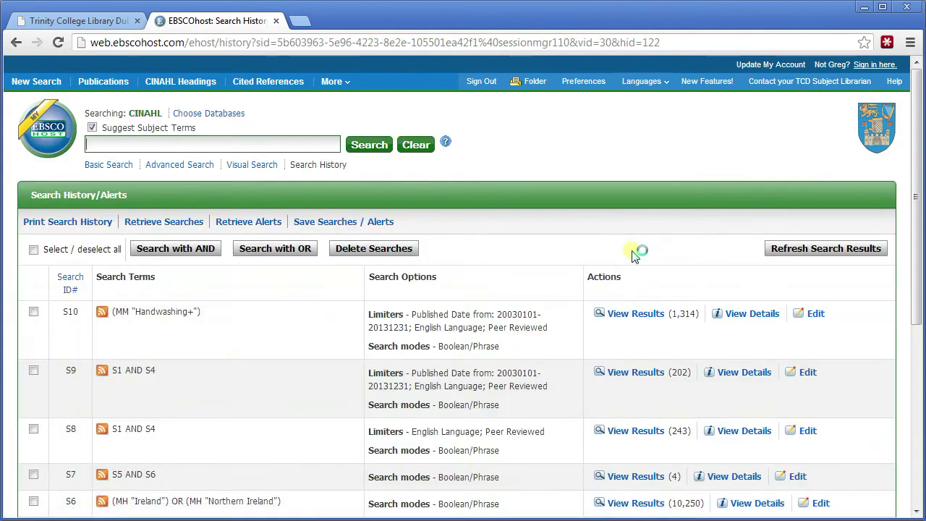
{"action": "scroll", "coordinate": [496, 288], "scroll_direction": "down", "scroll_amount": 5}
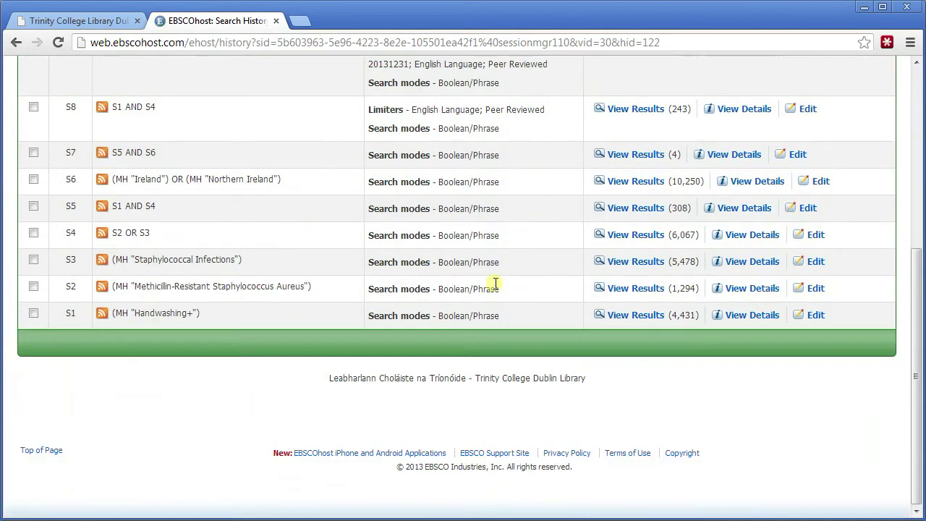
{"action": "scroll", "coordinate": [496, 288], "scroll_direction": "up", "scroll_amount": 2}
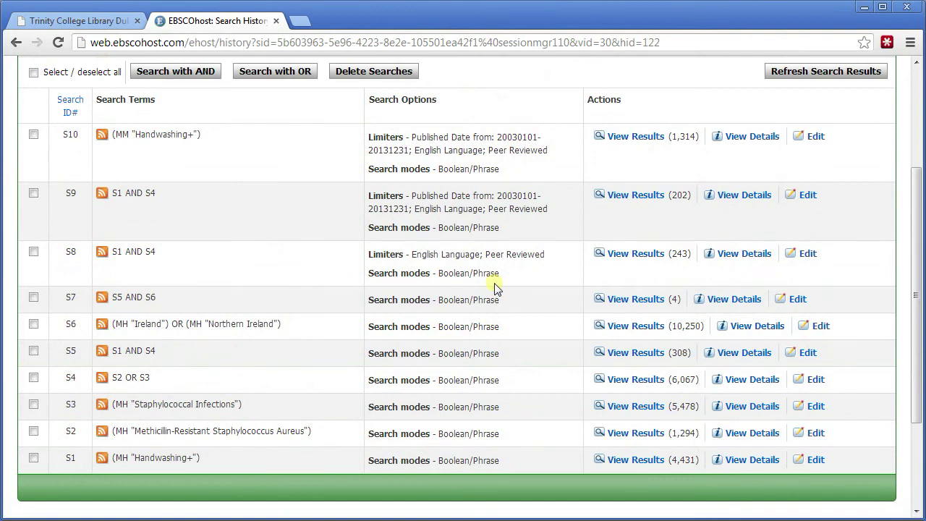
{"action": "scroll", "coordinate": [491, 290], "scroll_direction": "up", "scroll_amount": 1}
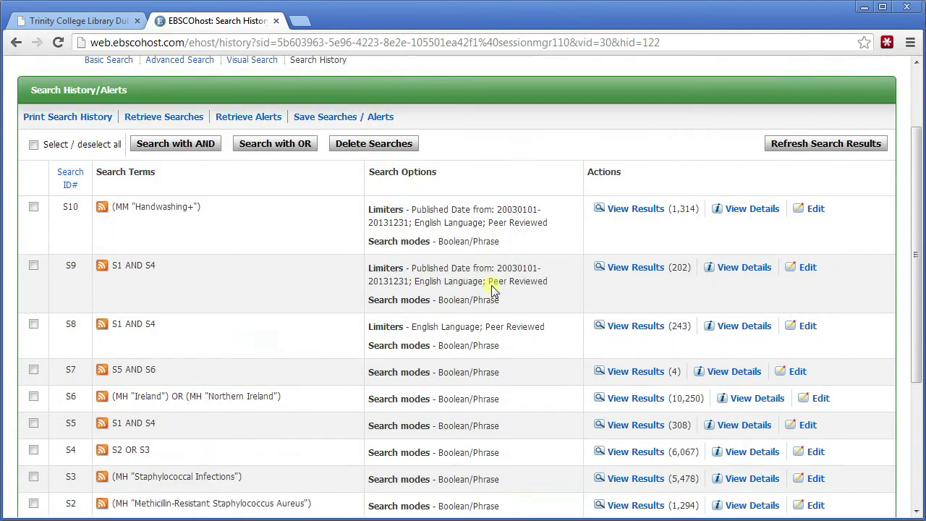
{"action": "left_click", "coordinate": [32, 208]}
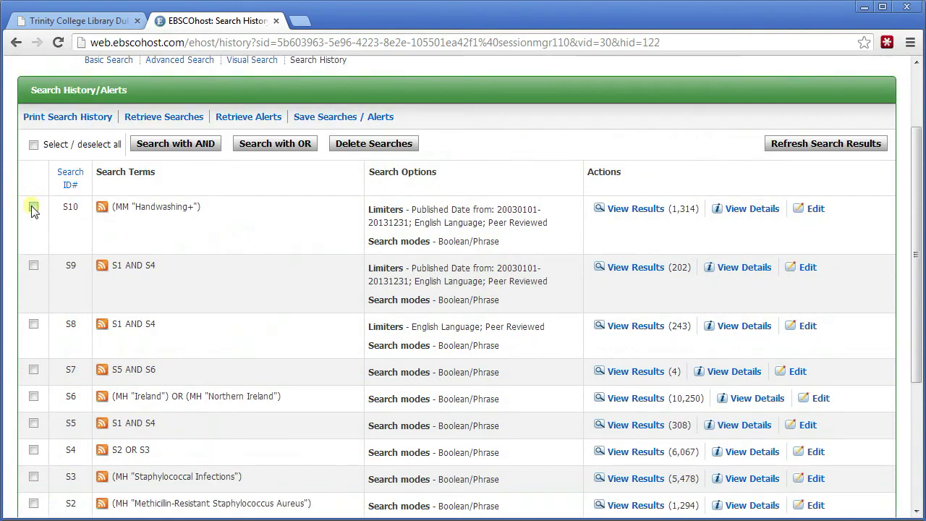
{"action": "left_click", "coordinate": [412, 148]}
{"action": "left_click", "coordinate": [480, 293]}
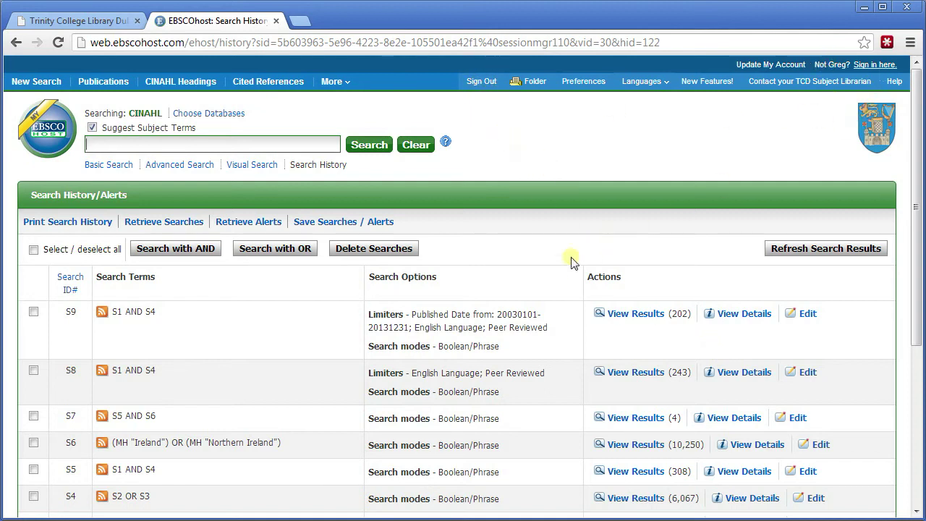
Step: Save the search history as a permanent saved search named 'handwashing & mrsa 19-04-13'
{"action": "left_click", "coordinate": [354, 226]}
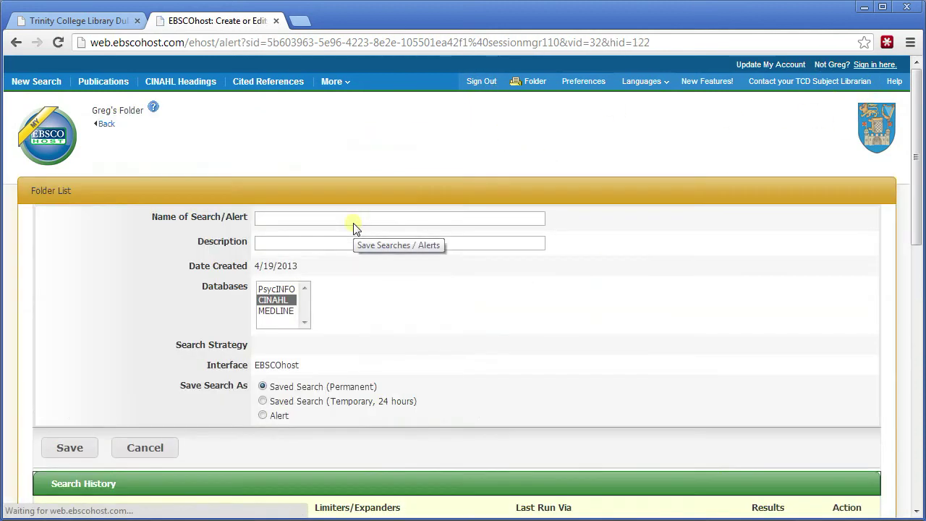
{"action": "left_click", "coordinate": [416, 217]}
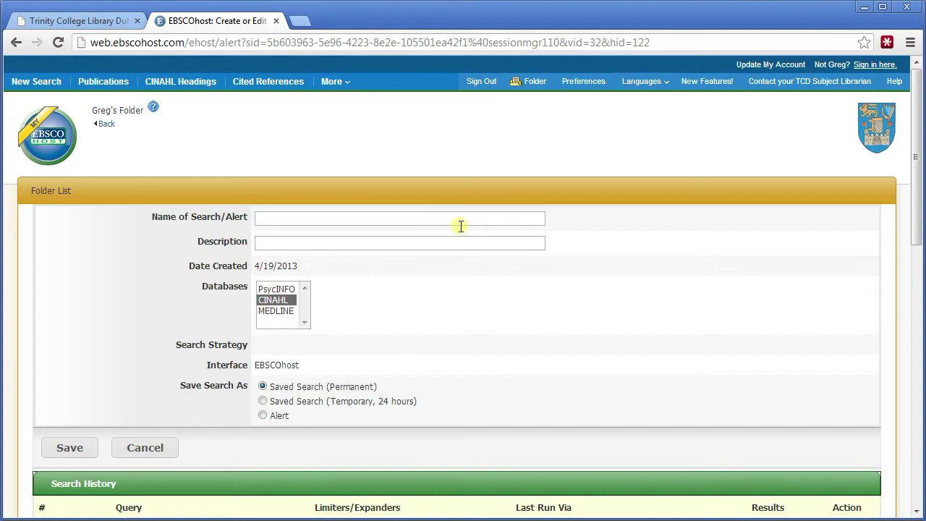
{"action": "type", "text": "handwashing & mrsa 19-04-13"}
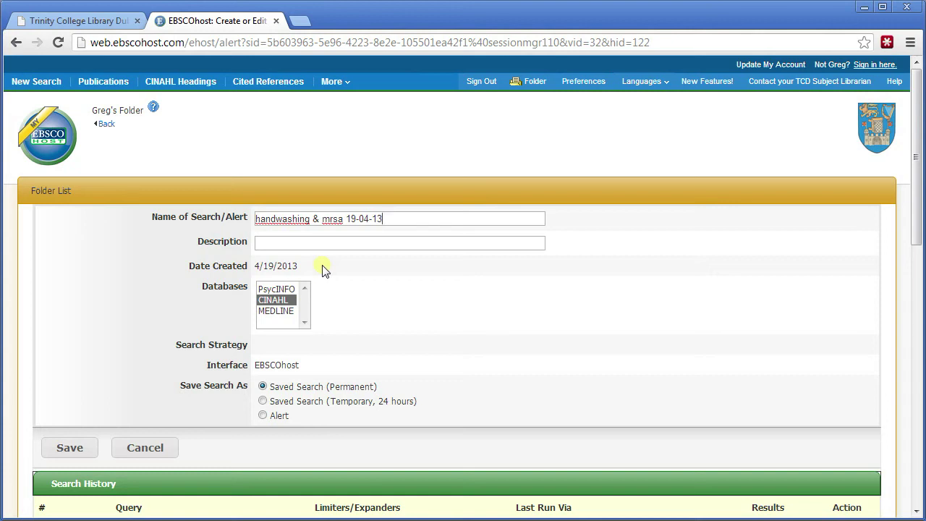
{"action": "left_click", "coordinate": [72, 450]}
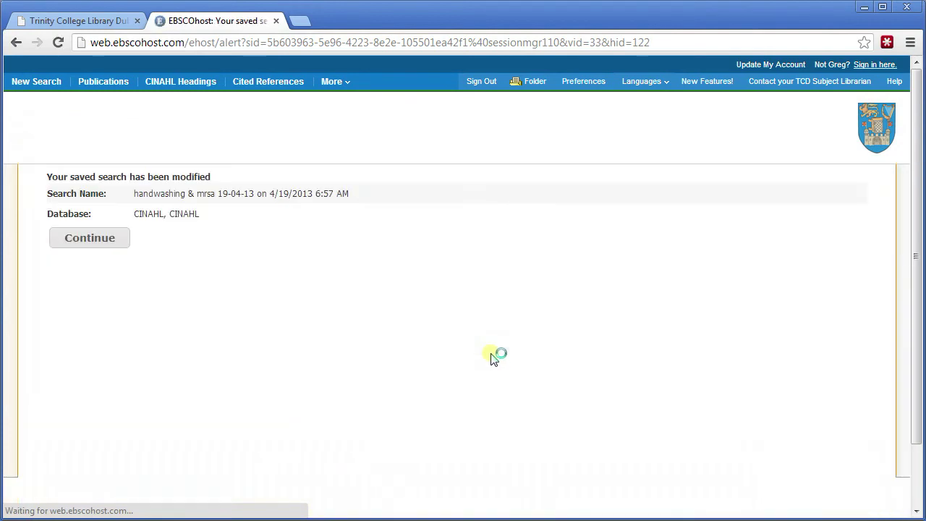
Step: Look through the saved searches for the MRSA/handwashing entries, then close the My Folder page
{"action": "left_click", "coordinate": [73, 240]}
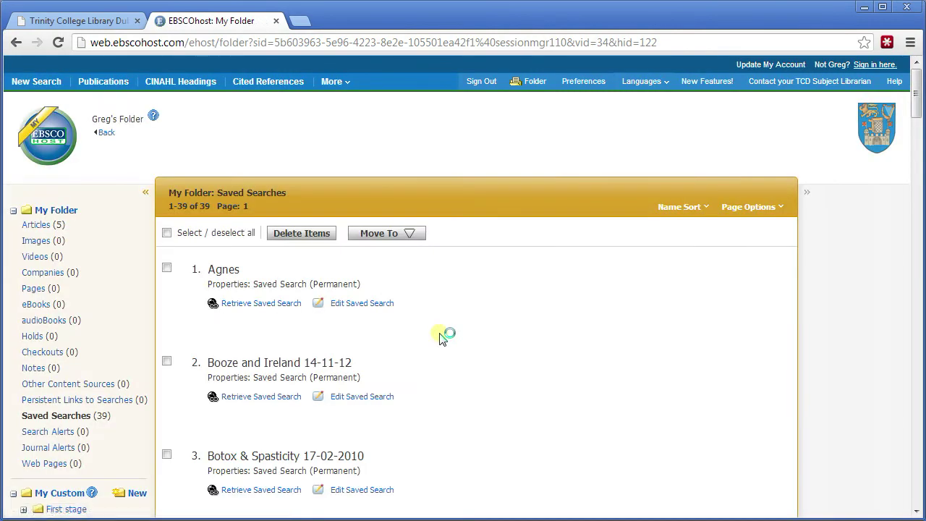
{"action": "scroll", "coordinate": [467, 331], "scroll_direction": "down", "scroll_amount": 3}
{"action": "scroll", "coordinate": [467, 332], "scroll_direction": "down", "scroll_amount": 14}
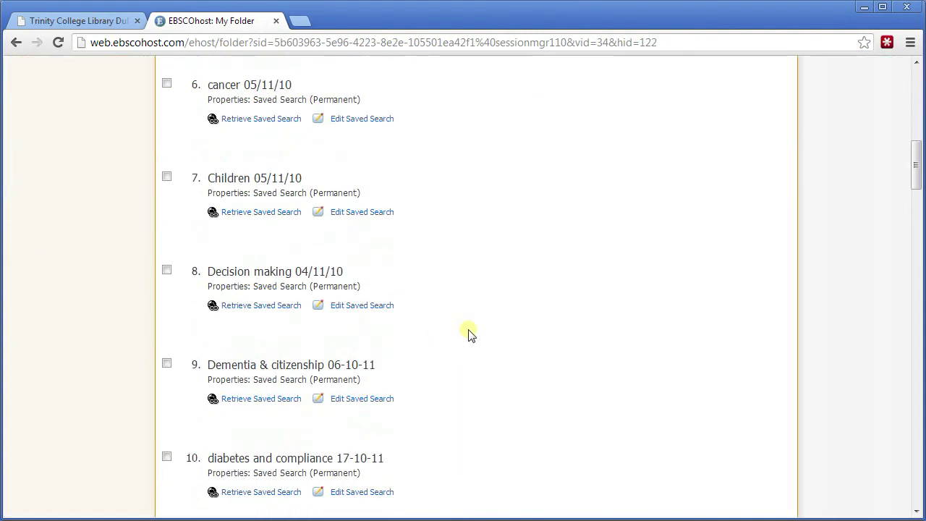
{"action": "scroll", "coordinate": [467, 333], "scroll_direction": "down", "scroll_amount": 14}
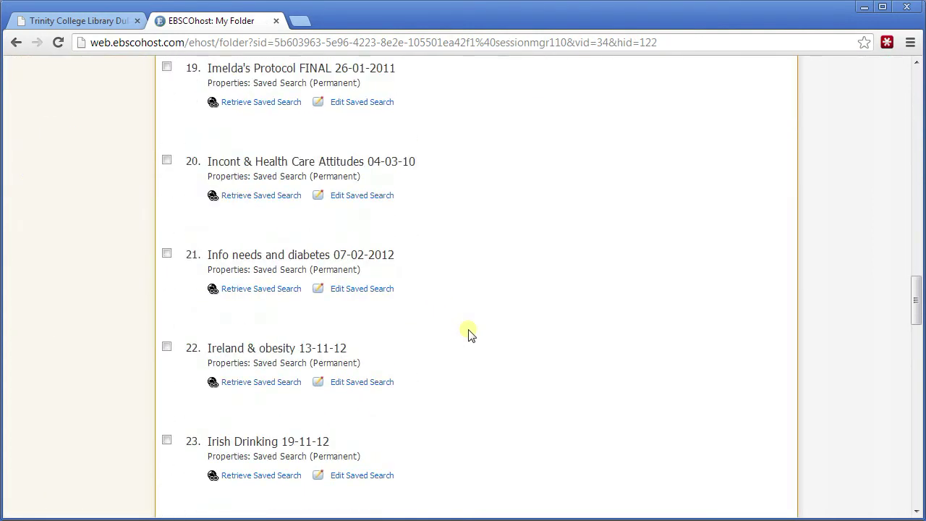
{"action": "scroll", "coordinate": [468, 332], "scroll_direction": "down", "scroll_amount": 2}
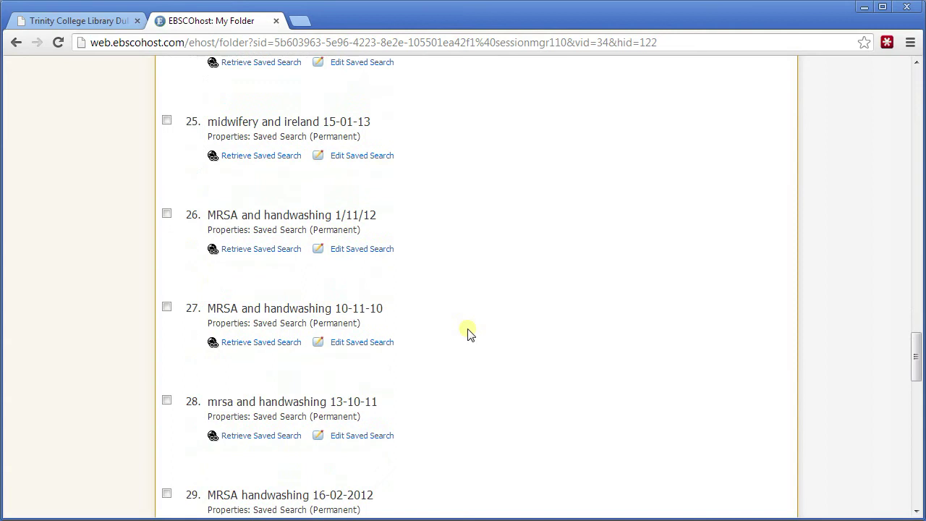
{"action": "scroll", "coordinate": [467, 333], "scroll_direction": "down", "scroll_amount": 1}
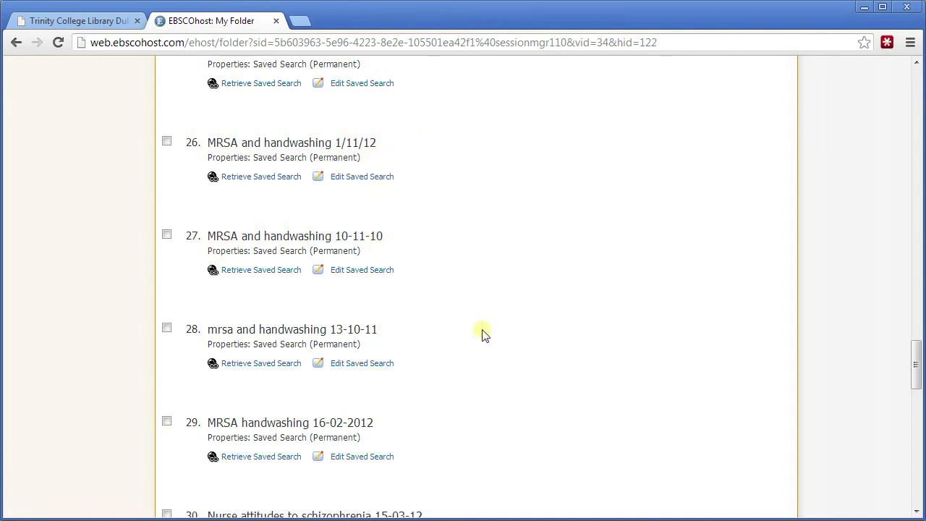
{"action": "scroll", "coordinate": [481, 333], "scroll_direction": "up", "scroll_amount": 7}
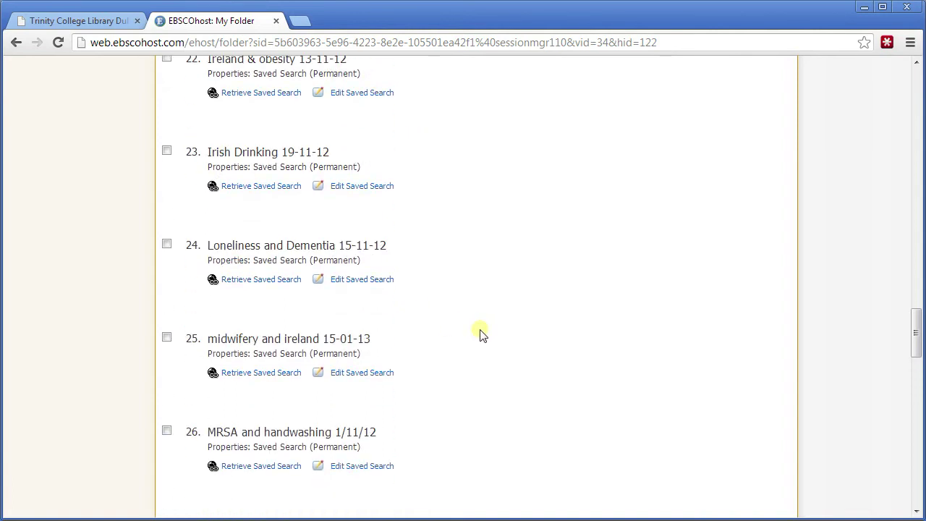
{"action": "scroll", "coordinate": [481, 333], "scroll_direction": "up", "scroll_amount": 6}
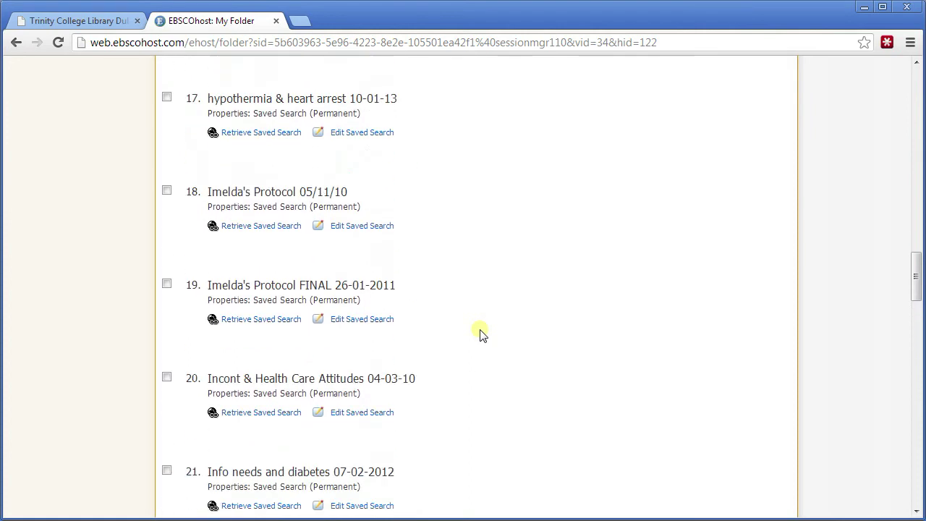
{"action": "scroll", "coordinate": [481, 333], "scroll_direction": "up", "scroll_amount": 2}
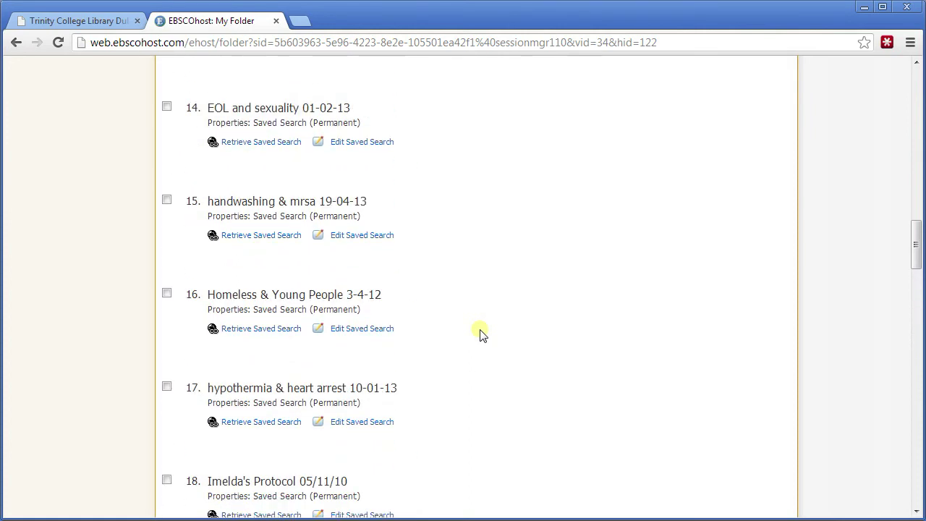
{"action": "scroll", "coordinate": [481, 332], "scroll_direction": "down", "scroll_amount": 2}
{"action": "scroll", "coordinate": [481, 333], "scroll_direction": "up", "scroll_amount": 1}
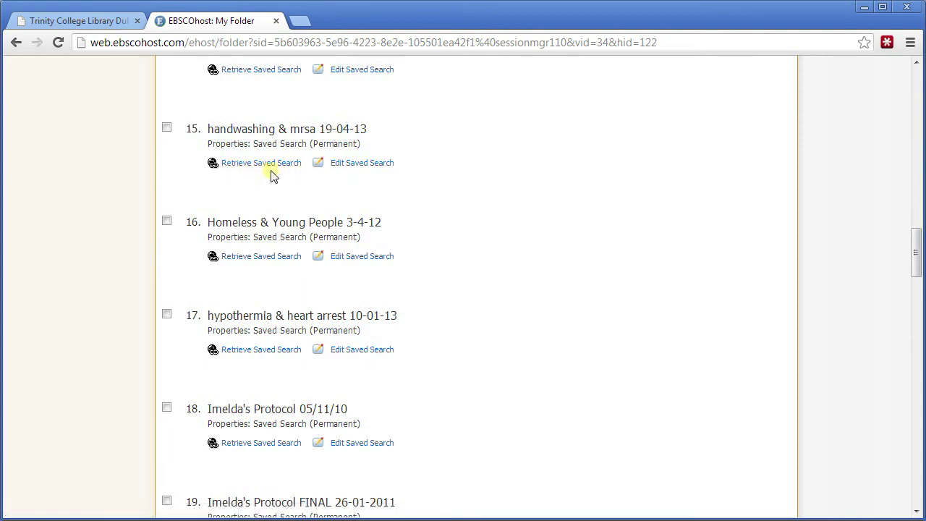
{"action": "left_click", "coordinate": [276, 22]}
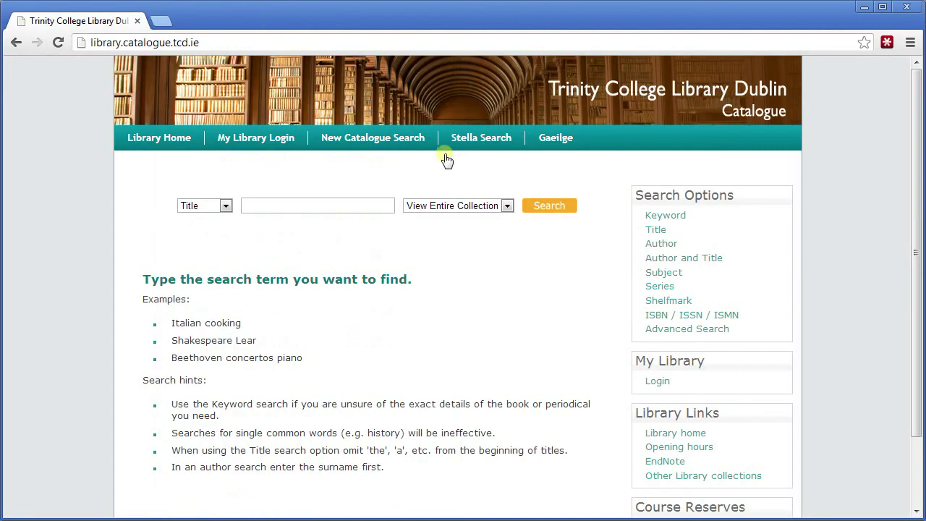
Step: Return to the Nursing and Midwifery page and reopen CINAHL through the TCD-affiliated access link
{"action": "left_click", "coordinate": [16, 42]}
{"action": "scroll", "coordinate": [318, 282], "scroll_direction": "down", "scroll_amount": 2}
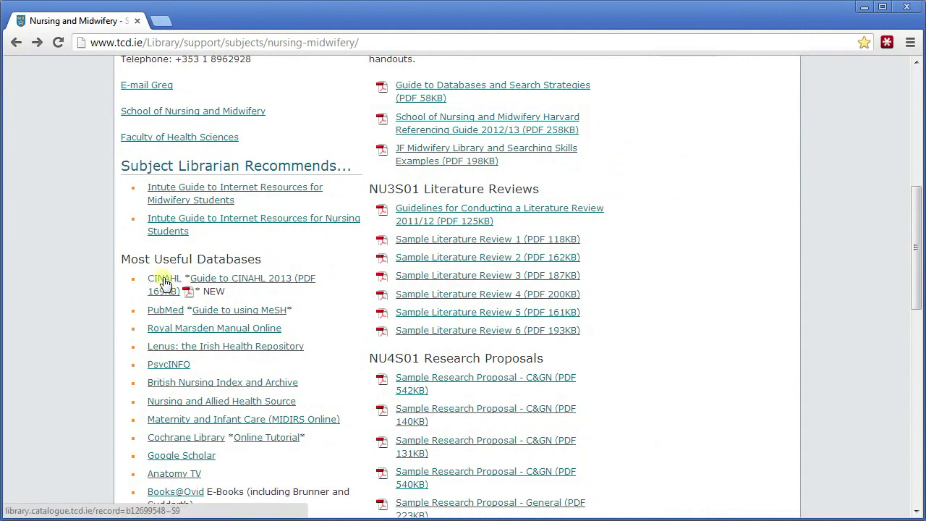
{"action": "left_click", "coordinate": [165, 283]}
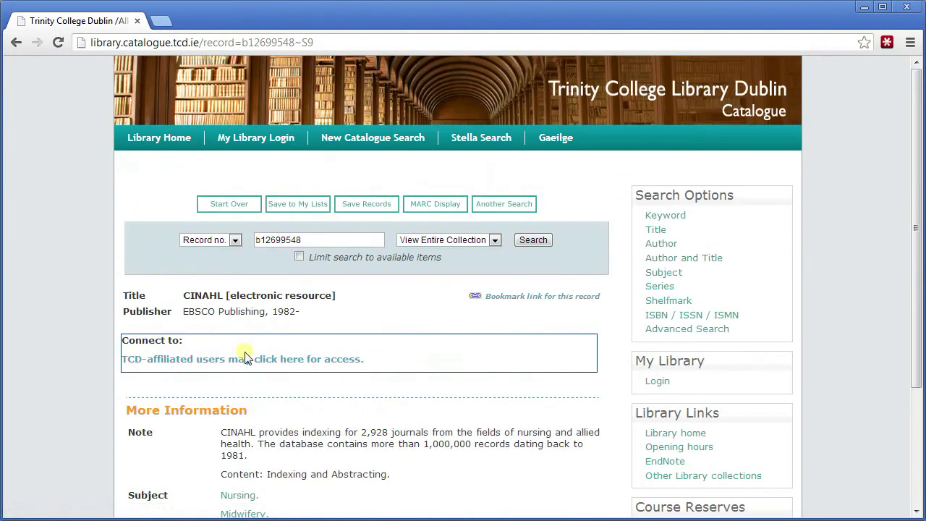
{"action": "left_click", "coordinate": [242, 360]}
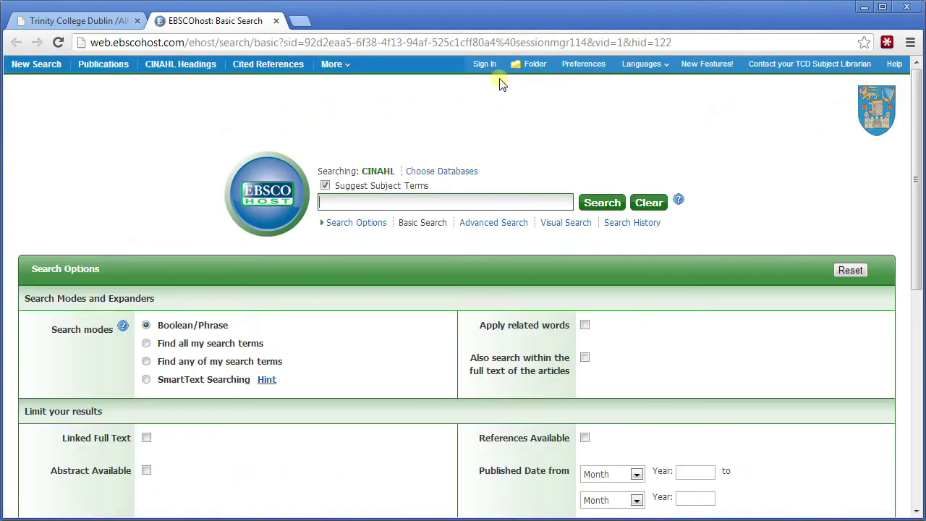
Step: Sign in to My EBSCOhost with the user name and account password
{"action": "left_click", "coordinate": [484, 65]}
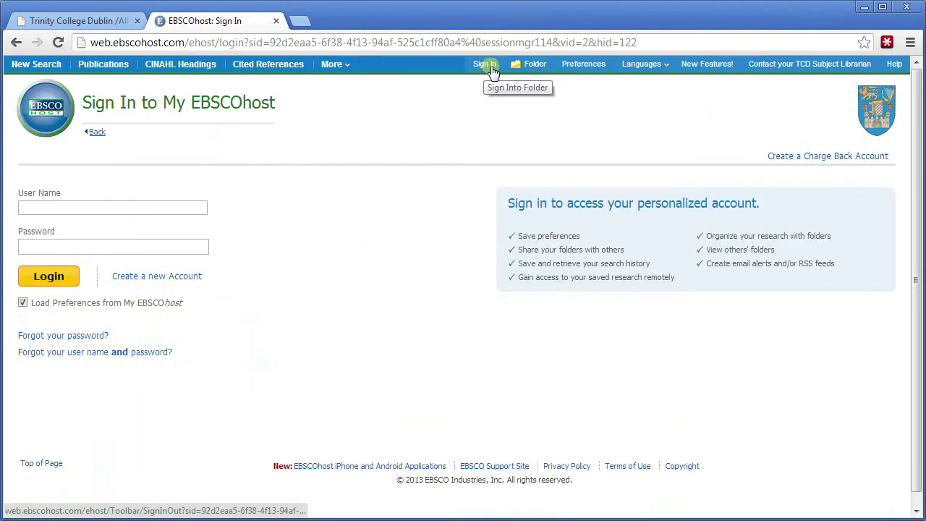
{"action": "key", "text": "Tab"}
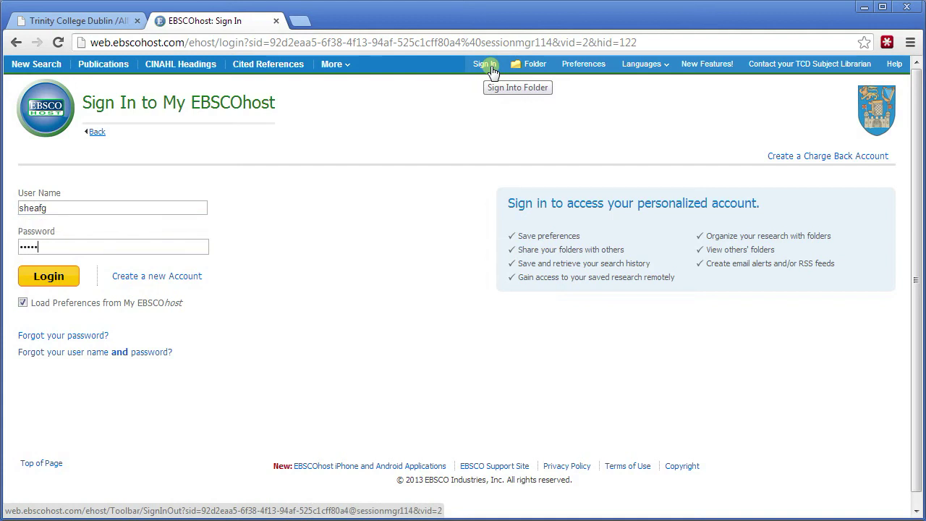
{"action": "key", "text": "Return"}
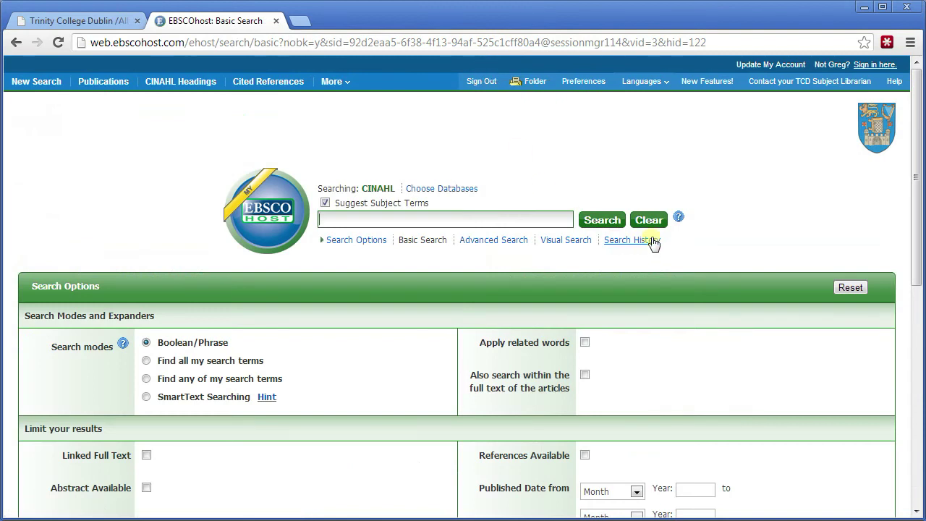
Step: Retrieve the 'handwashing & mrsa 19-04-13' saved search from the folder into Search History
{"action": "left_click", "coordinate": [651, 241]}
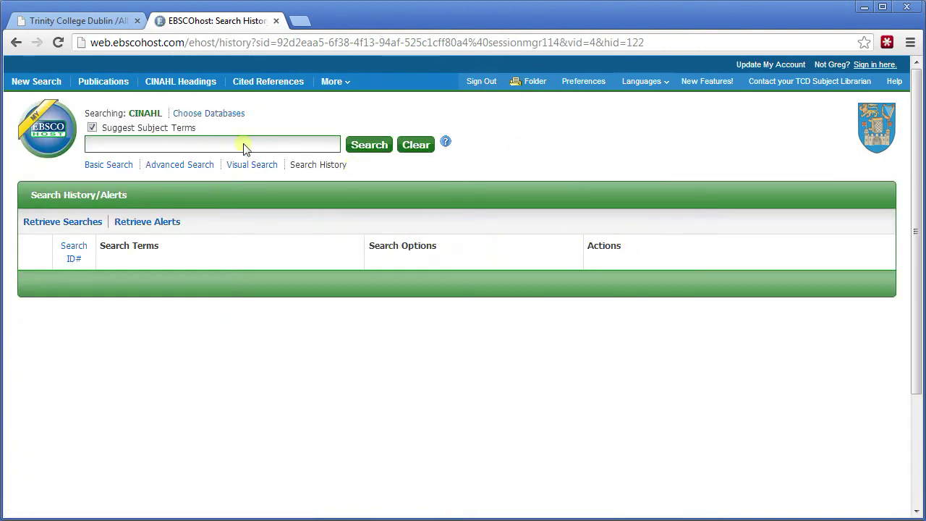
{"action": "left_click", "coordinate": [532, 84]}
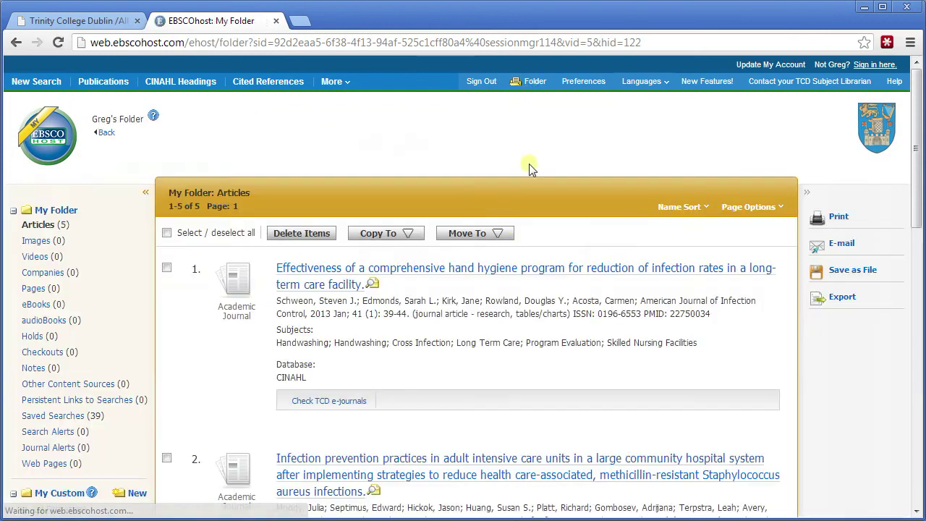
{"action": "scroll", "coordinate": [524, 268], "scroll_direction": "down", "scroll_amount": 10}
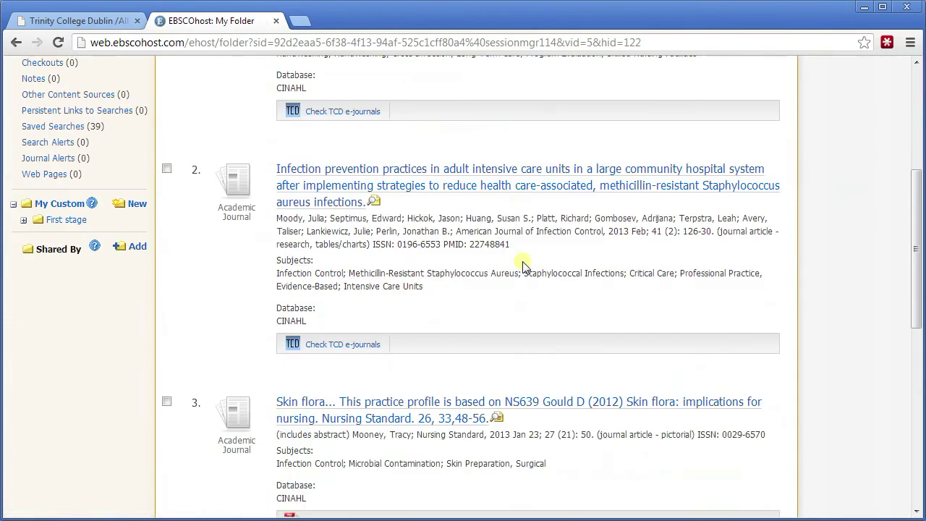
{"action": "scroll", "coordinate": [524, 266], "scroll_direction": "up", "scroll_amount": 10}
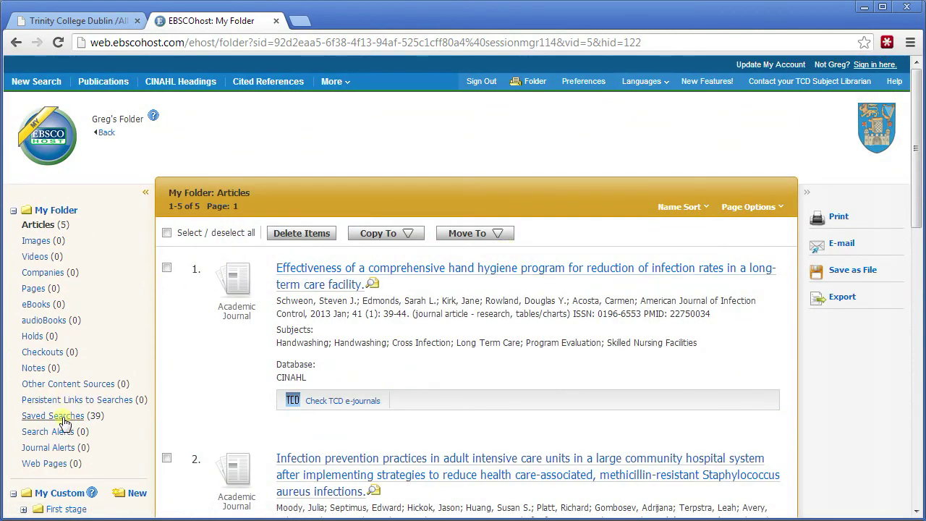
{"action": "left_click", "coordinate": [65, 418]}
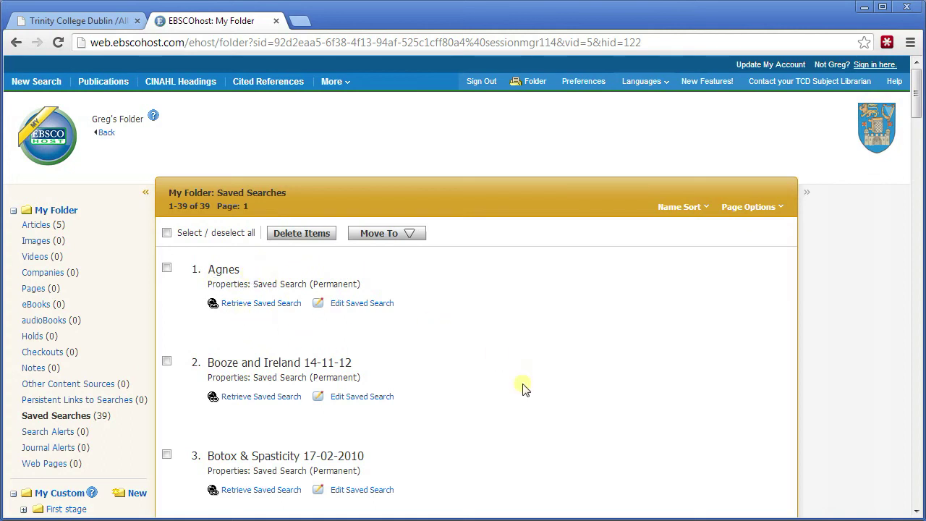
{"action": "scroll", "coordinate": [523, 387], "scroll_direction": "down", "scroll_amount": 6}
{"action": "scroll", "coordinate": [523, 387], "scroll_direction": "down", "scroll_amount": 5}
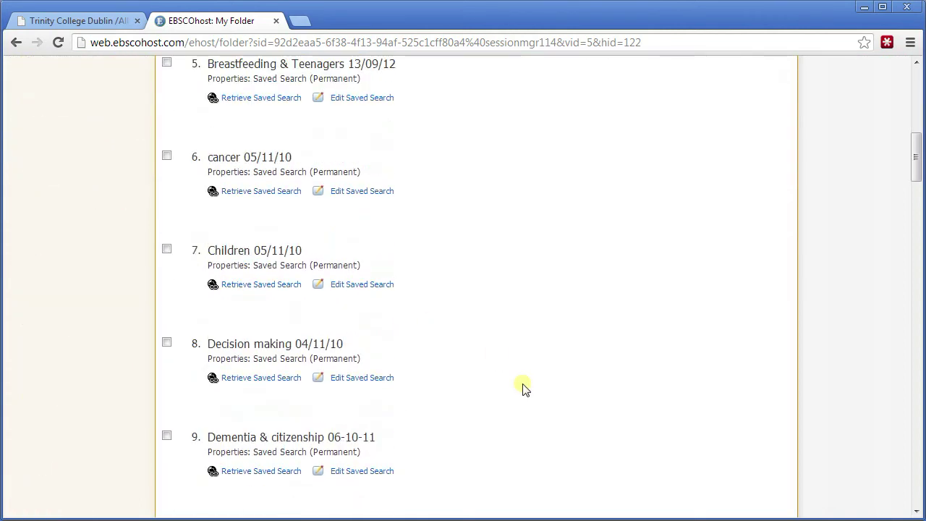
{"action": "scroll", "coordinate": [523, 387], "scroll_direction": "down", "scroll_amount": 5}
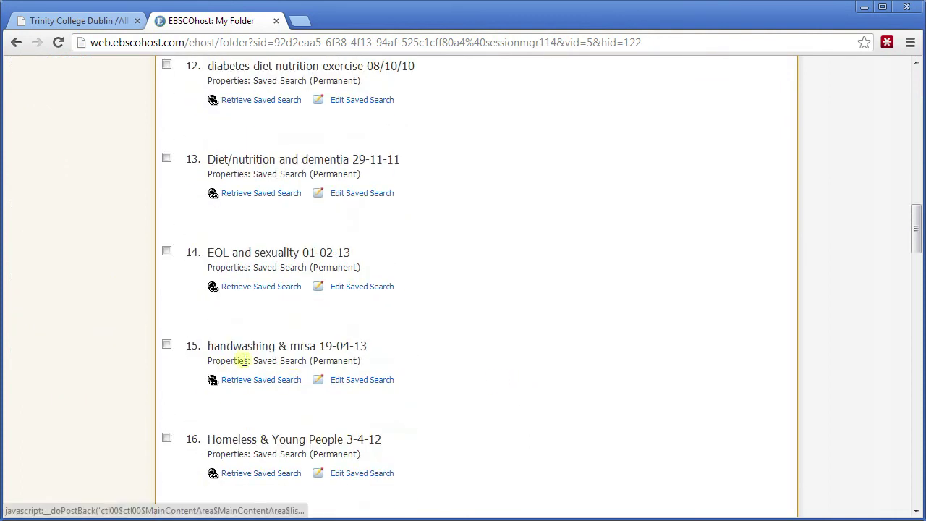
{"action": "left_click", "coordinate": [281, 382]}
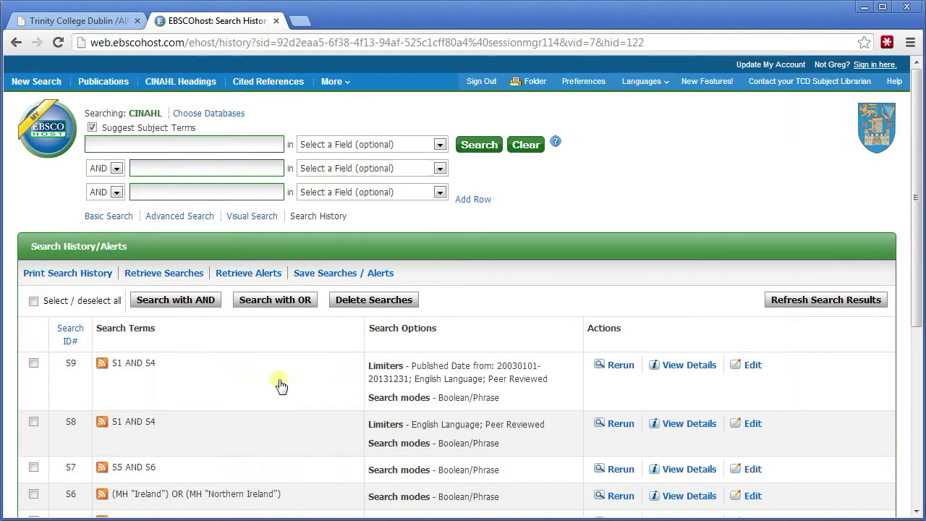
{"action": "scroll", "coordinate": [333, 356], "scroll_direction": "down", "scroll_amount": 2}
{"action": "scroll", "coordinate": [333, 356], "scroll_direction": "up", "scroll_amount": 1}
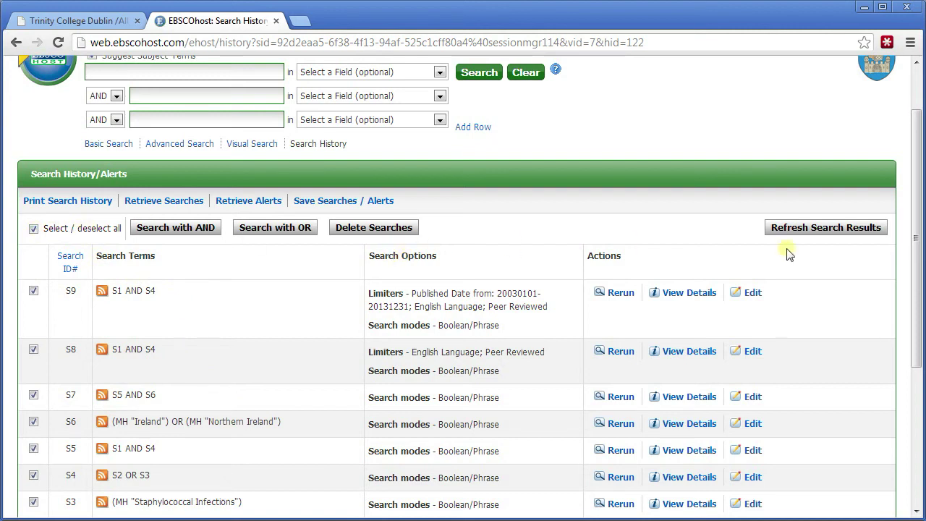
Step: Refresh result counts for all retrieved history lines, then go back to Basic Search
{"action": "left_click", "coordinate": [806, 230]}
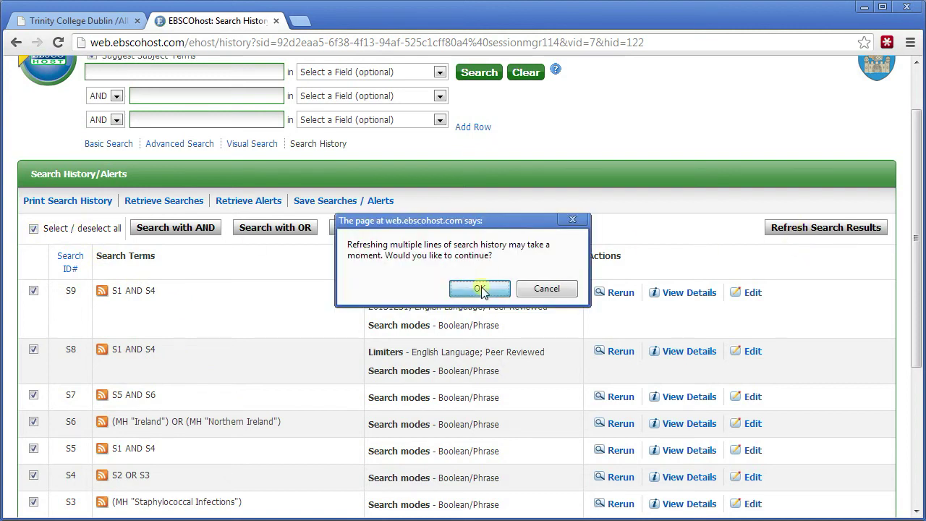
{"action": "left_click", "coordinate": [481, 289]}
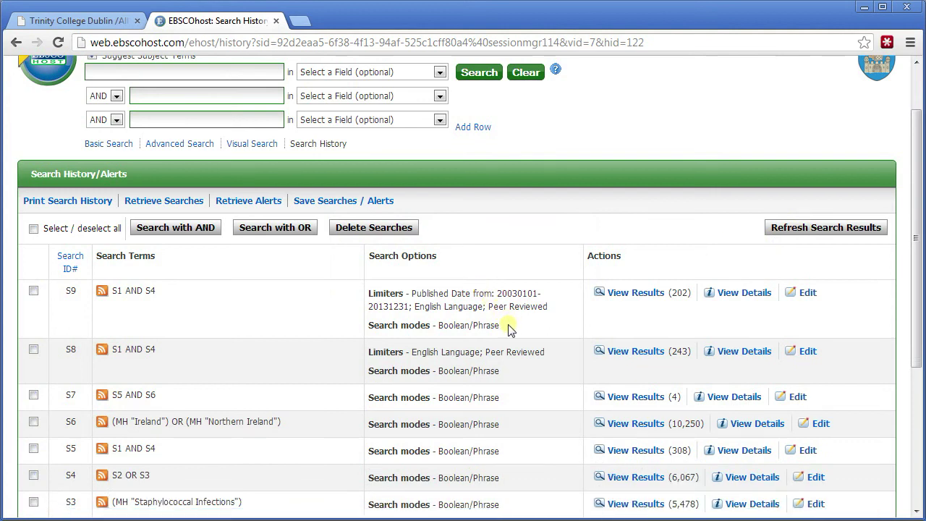
{"action": "scroll", "coordinate": [508, 329], "scroll_direction": "up", "scroll_amount": 1}
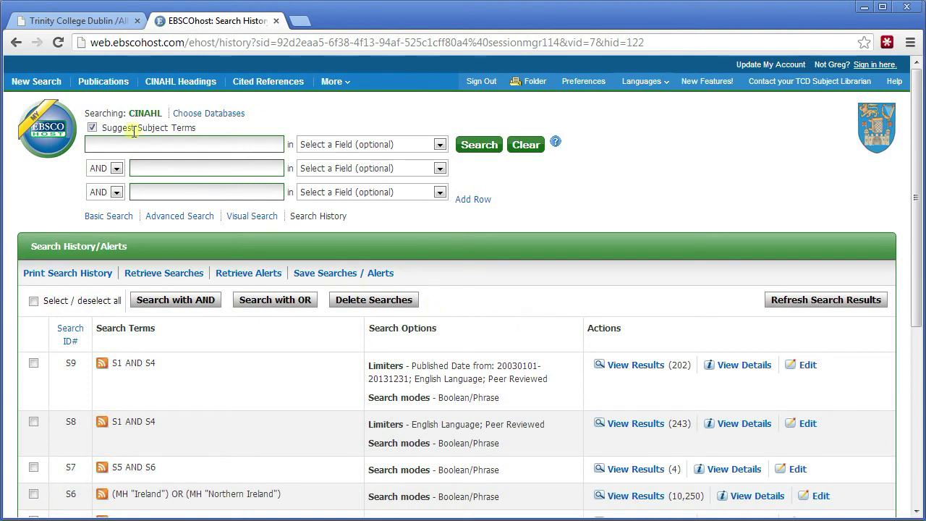
{"action": "left_click", "coordinate": [110, 215]}
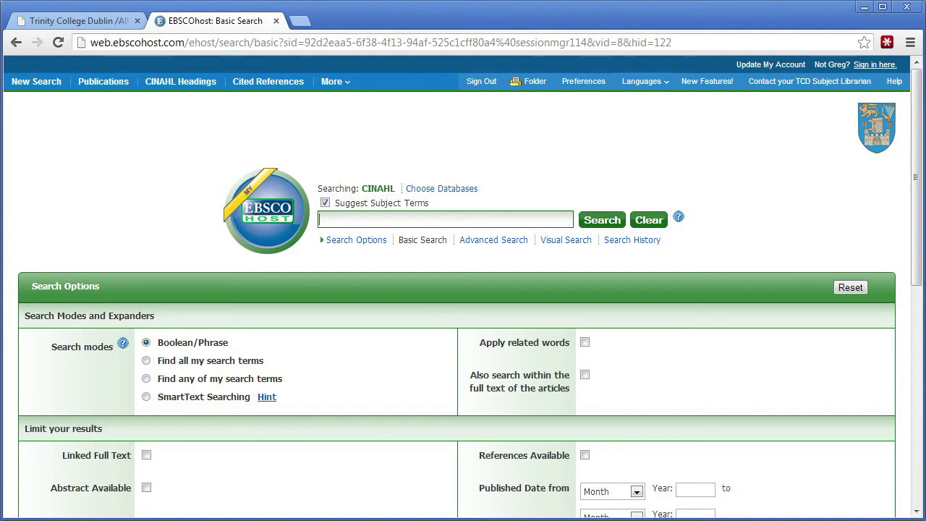
Step: In Word, select the 29-word 'Experience OR experiences … OR beliefs' paragraph, then minimise Word
{"action": "key", "text": "alt+Tab"}
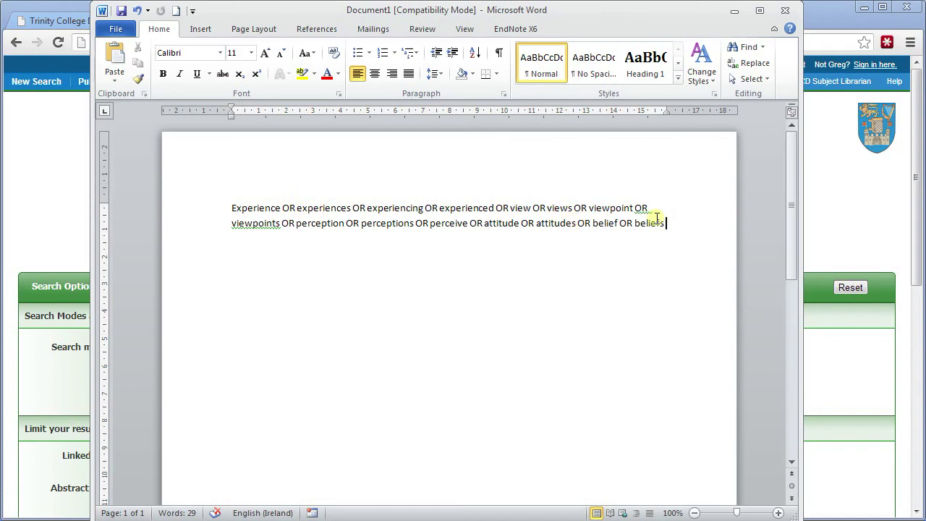
{"action": "left_click_drag", "start_coordinate": [673, 227], "coordinate": [224, 209]}
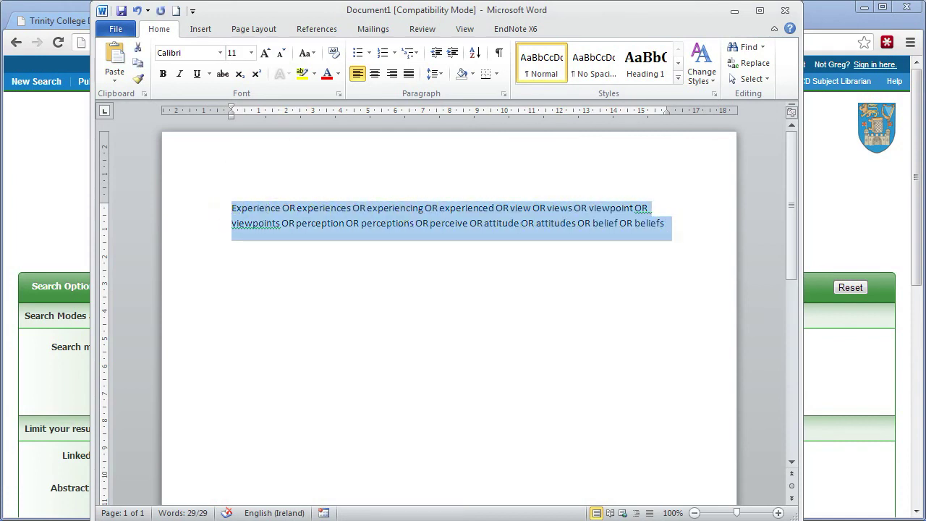
{"action": "left_click", "coordinate": [733, 11]}
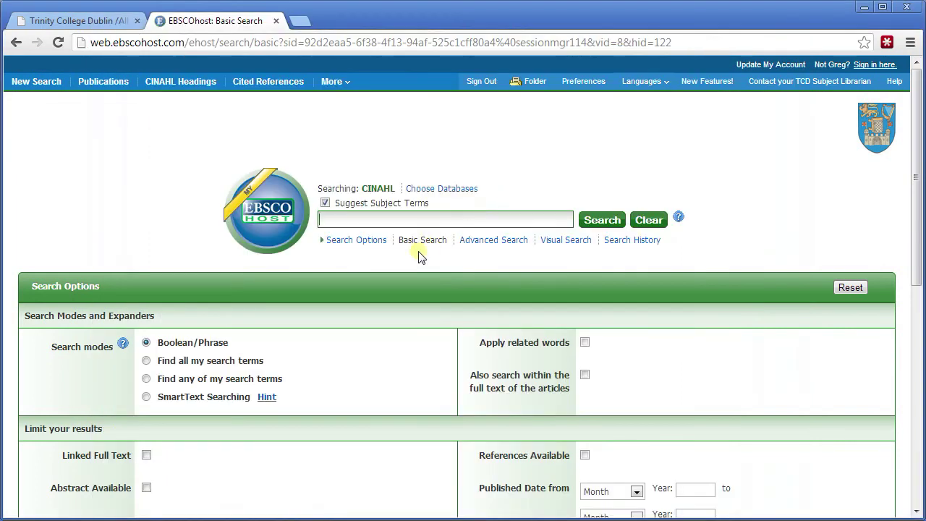
Step: With Suggest Subject Terms off, search the pasted 'Experience OR experiences … OR beliefs' string as S10
{"action": "left_click", "coordinate": [367, 222]}
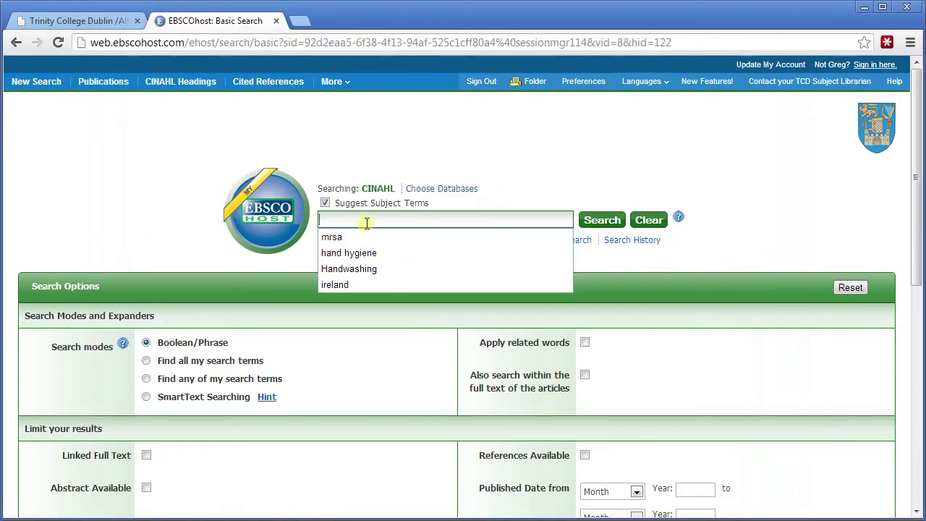
{"action": "left_click", "coordinate": [325, 202]}
{"action": "left_click", "coordinate": [344, 220]}
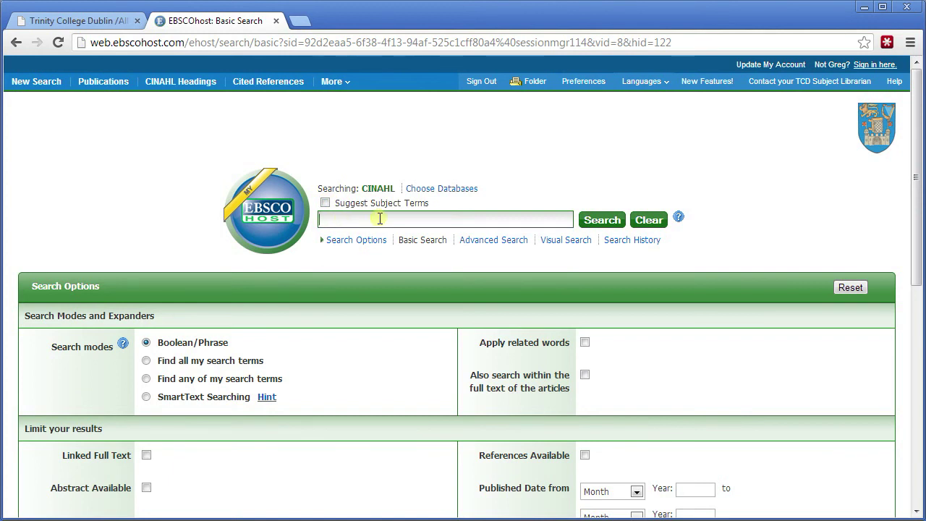
{"action": "key", "text": "ctrl+v"}
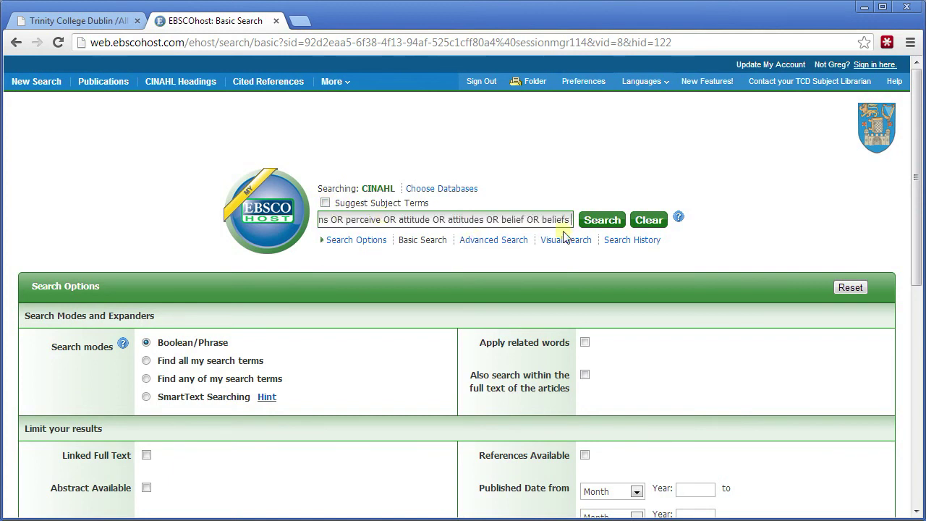
{"action": "left_click", "coordinate": [606, 220]}
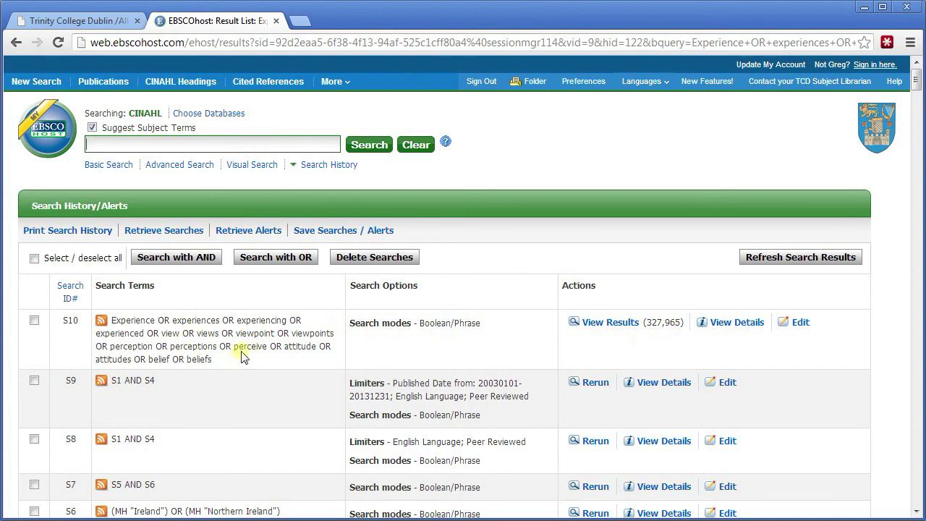
{"action": "left_click", "coordinate": [34, 380]}
Step: Combine S9 AND S10 into S11 and refresh result counts for every history line
{"action": "left_click", "coordinate": [34, 320]}
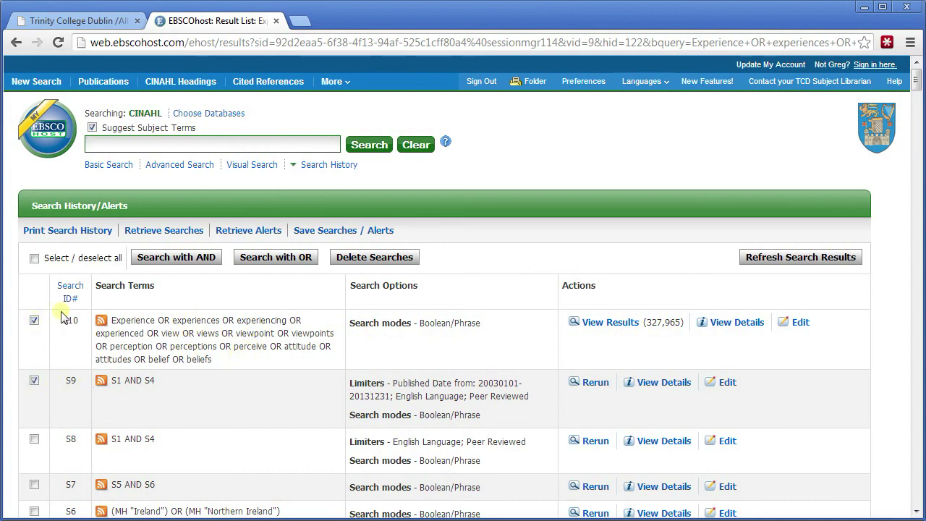
{"action": "left_click", "coordinate": [194, 261]}
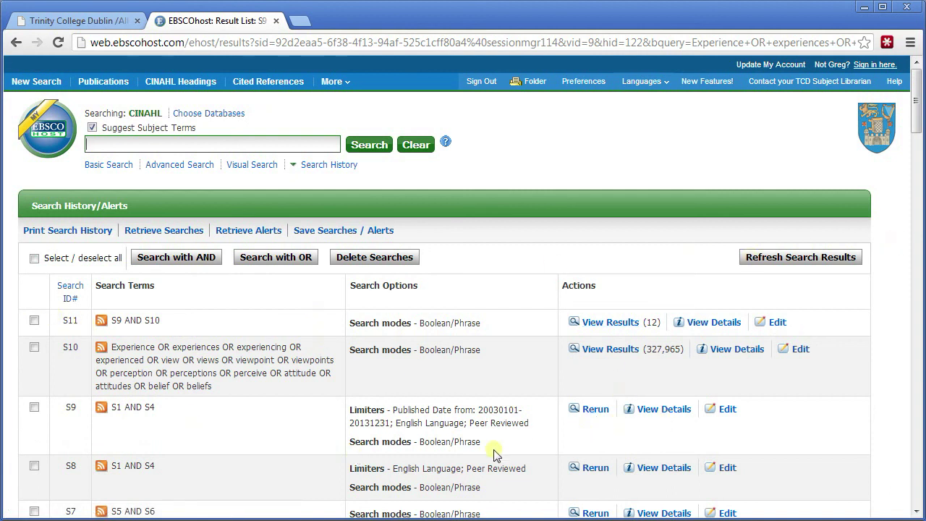
{"action": "left_click", "coordinate": [36, 261]}
{"action": "left_click", "coordinate": [824, 260]}
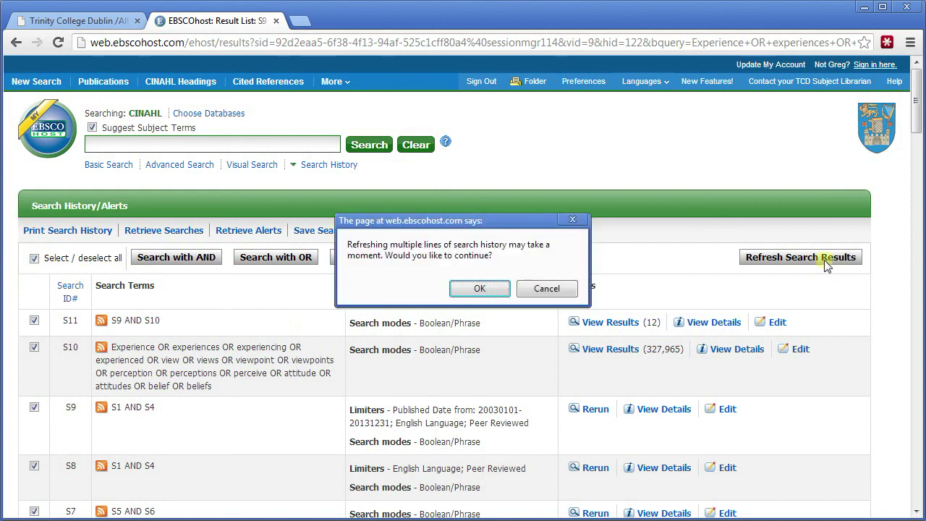
{"action": "left_click", "coordinate": [484, 289]}
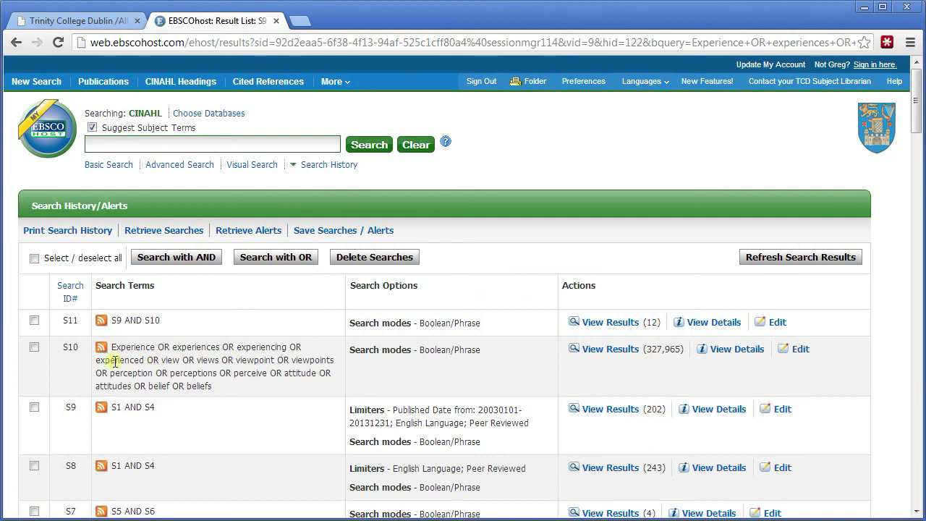
Step: View and scroll through the 12 results of S11
{"action": "left_click", "coordinate": [611, 322]}
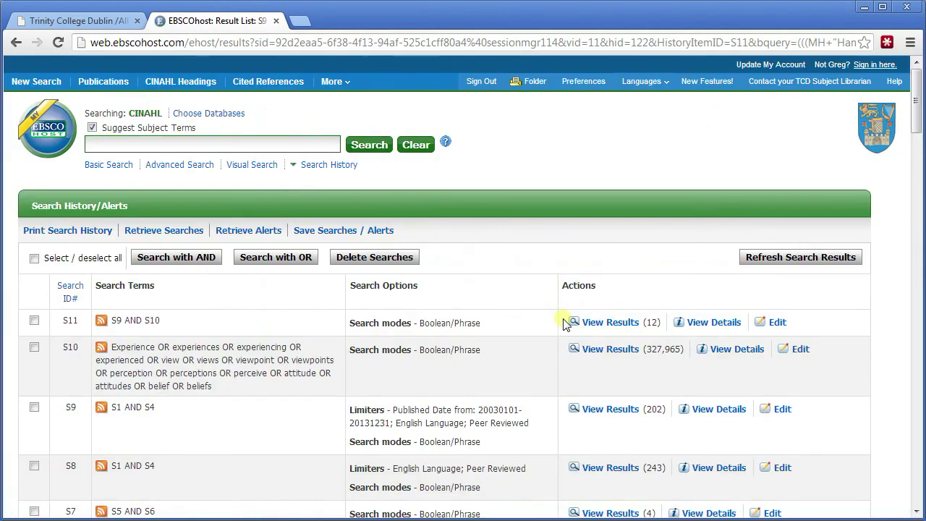
{"action": "scroll", "coordinate": [564, 322], "scroll_direction": "down", "scroll_amount": 3}
{"action": "scroll", "coordinate": [564, 323], "scroll_direction": "down", "scroll_amount": 6}
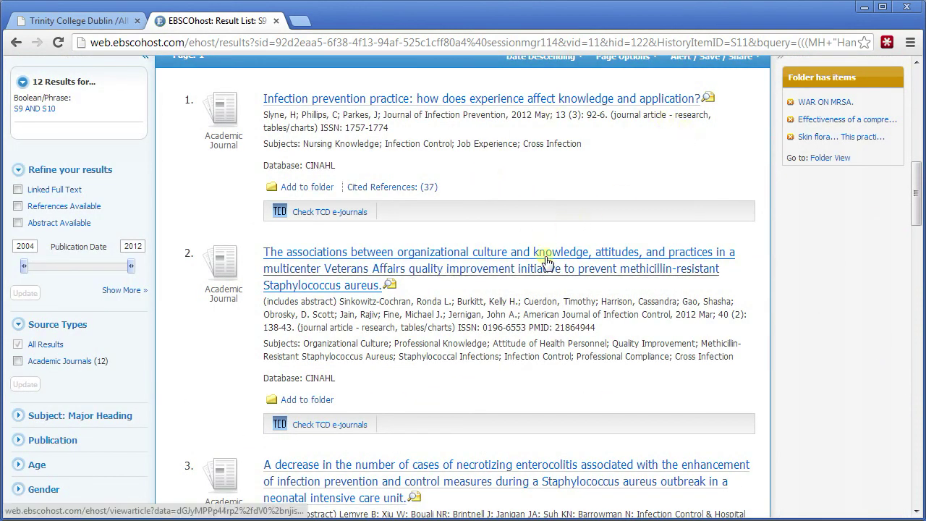
{"action": "scroll", "coordinate": [618, 264], "scroll_direction": "down", "scroll_amount": 6}
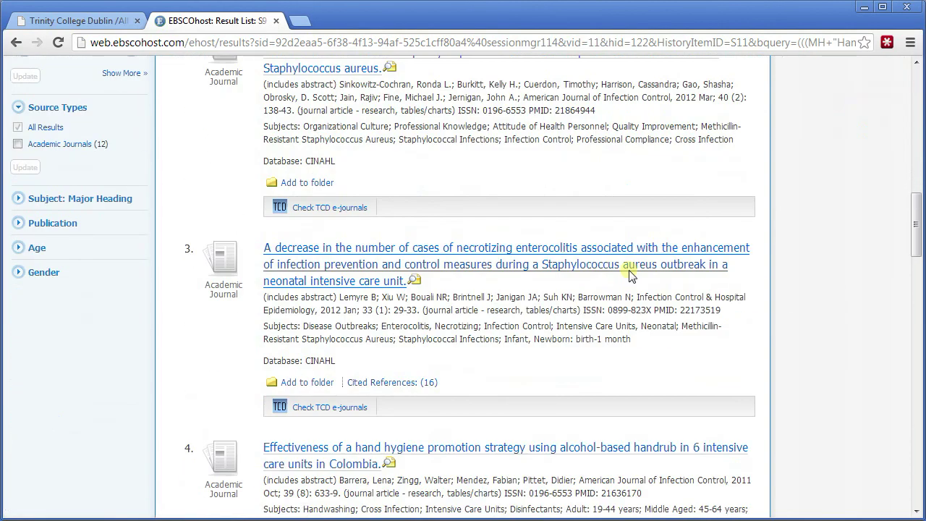
{"action": "scroll", "coordinate": [629, 275], "scroll_direction": "up", "scroll_amount": 15}
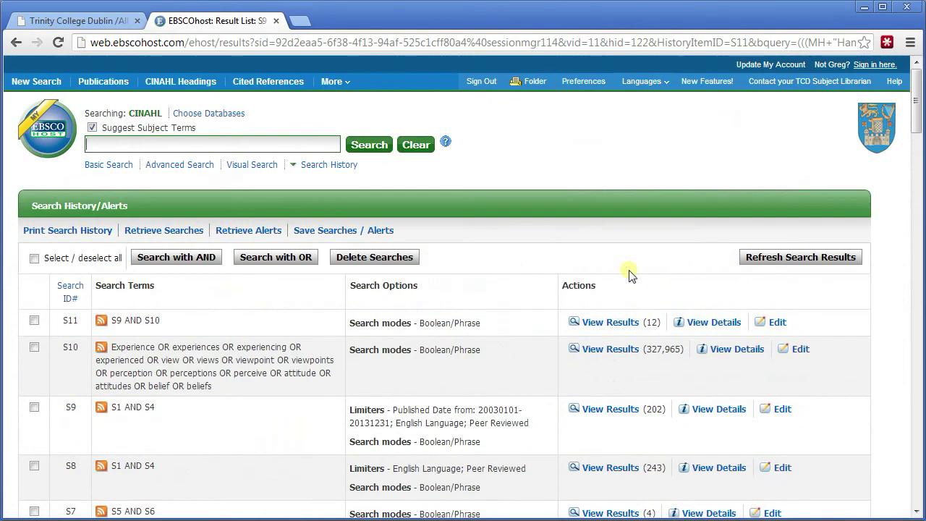
Step: Save the combined search to the folder as 'handwashing & mrsa & experiences 19-04-13'
{"action": "left_click", "coordinate": [356, 232]}
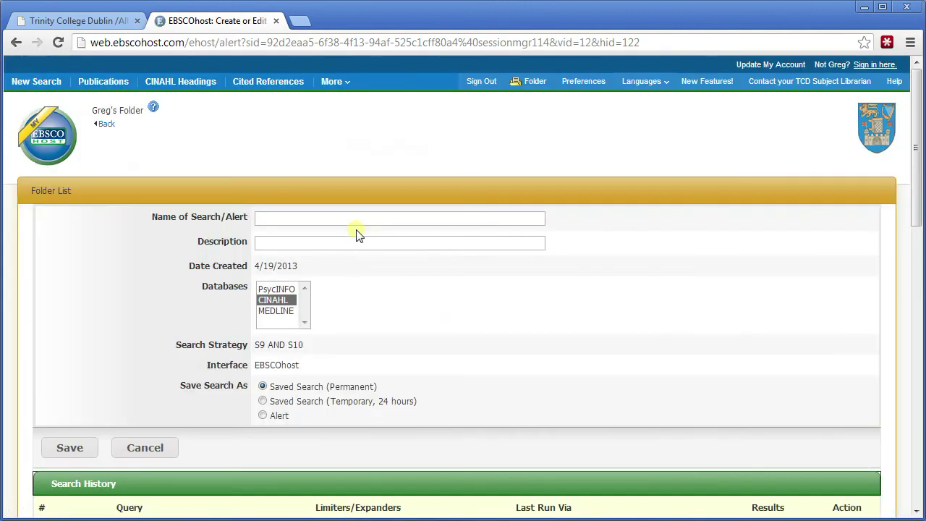
{"action": "left_click", "coordinate": [350, 221]}
{"action": "left_click", "coordinate": [352, 234]}
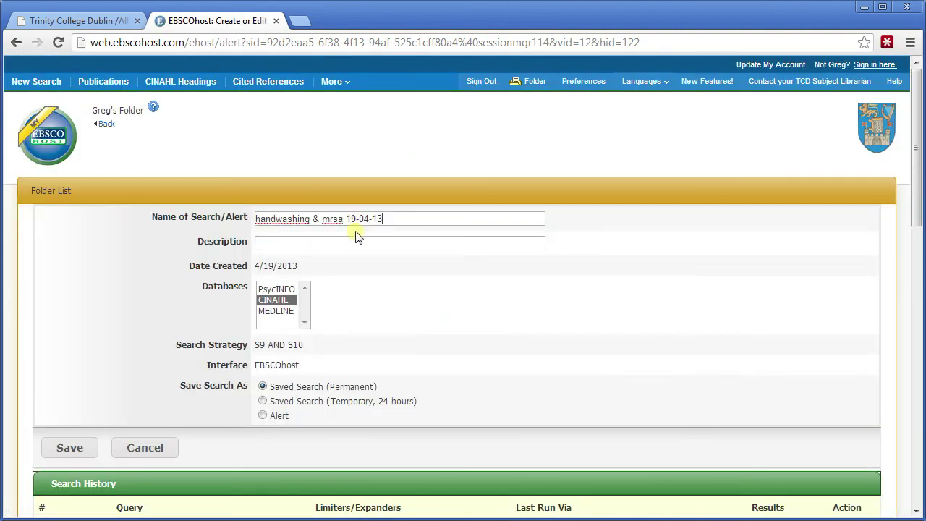
{"action": "left_click", "coordinate": [346, 219]}
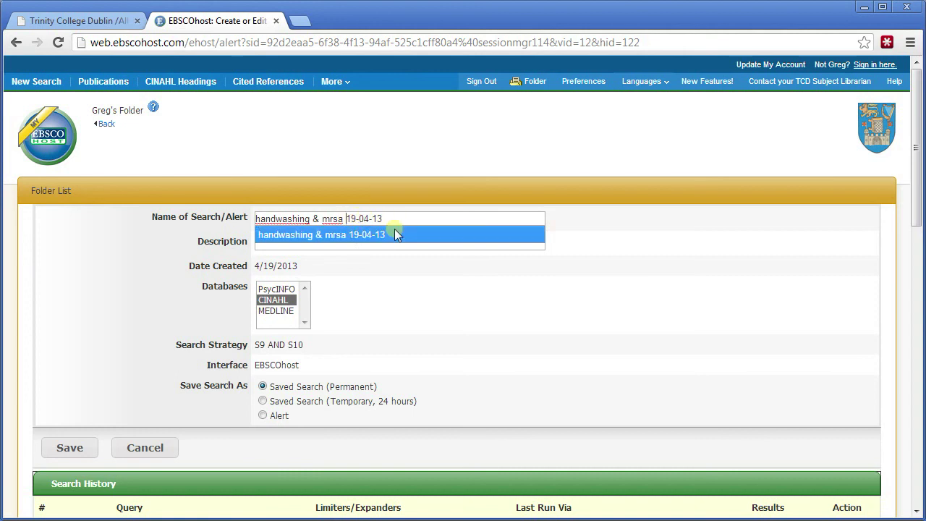
{"action": "type", "text": "& expe"}
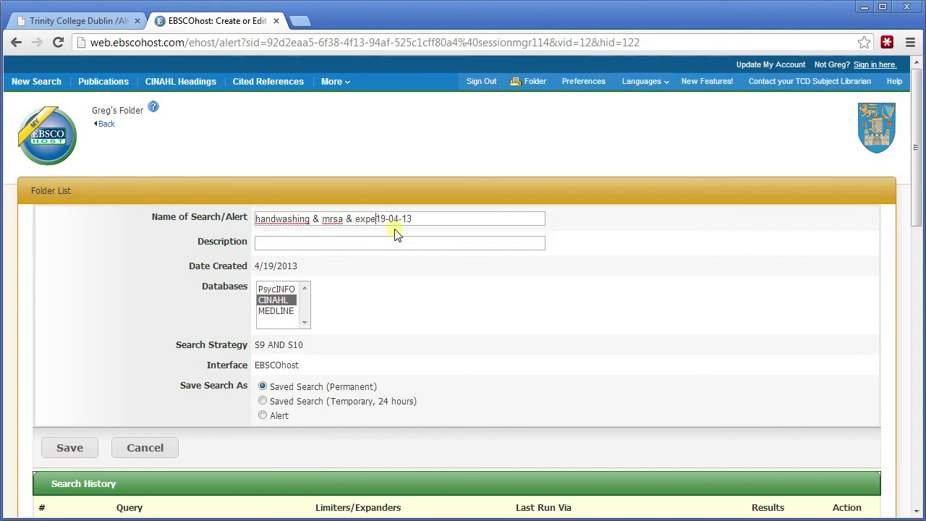
{"action": "type", "text": "riences"}
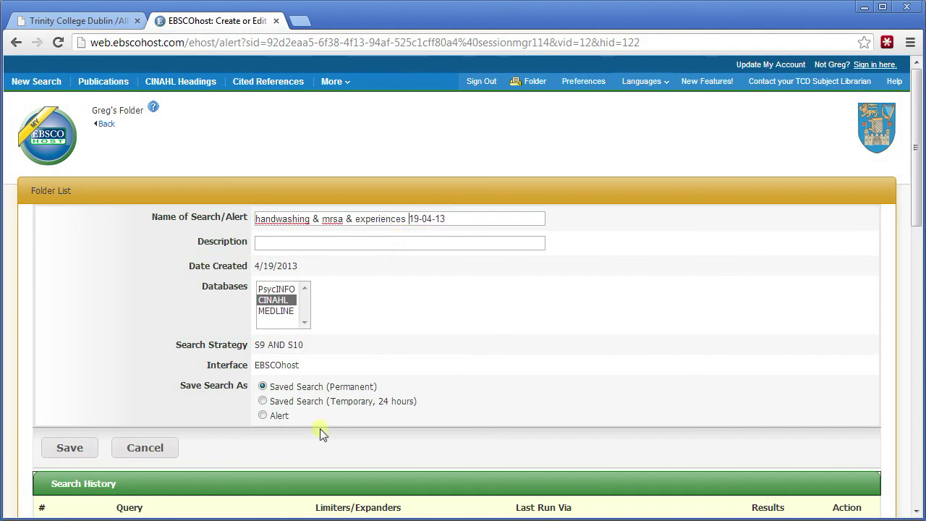
{"action": "left_click", "coordinate": [81, 450]}
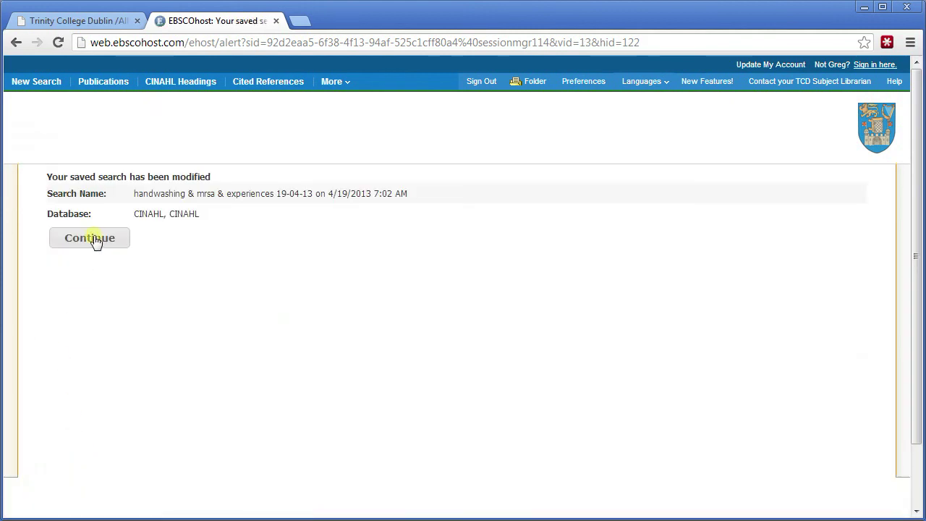
{"action": "left_click", "coordinate": [94, 243]}
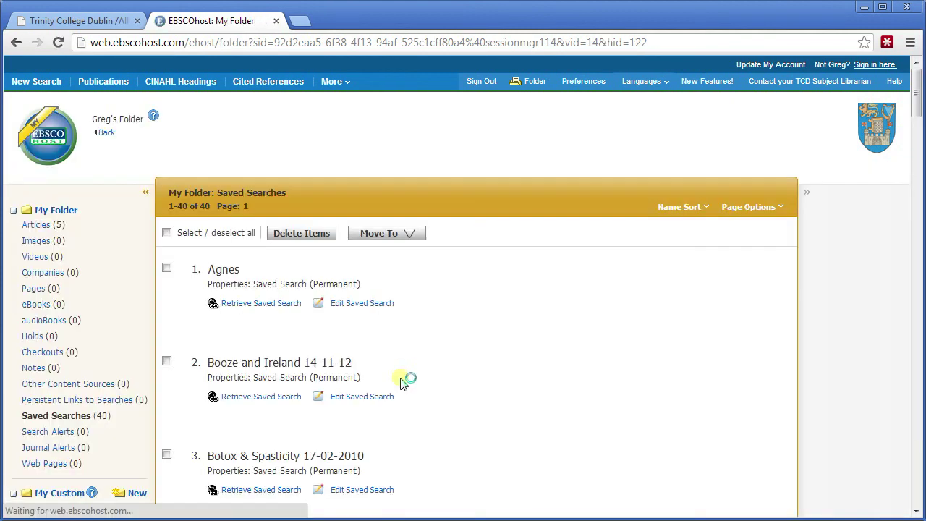
Step: Start a New Search and reopen Search History listing S1–S11, with S11 at 12 results
{"action": "left_click", "coordinate": [35, 84]}
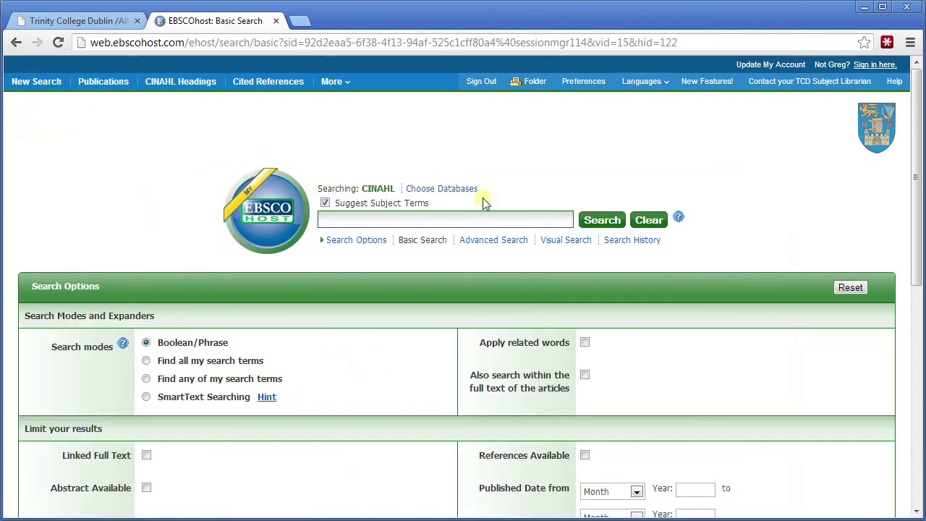
{"action": "scroll", "coordinate": [592, 306], "scroll_direction": "down", "scroll_amount": 3}
{"action": "scroll", "coordinate": [592, 306], "scroll_direction": "up", "scroll_amount": 3}
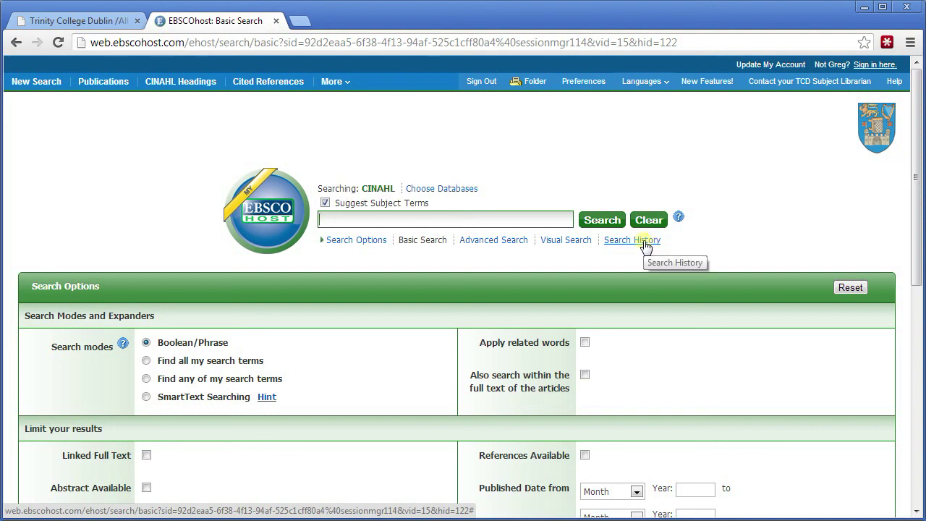
{"action": "left_click", "coordinate": [644, 241]}
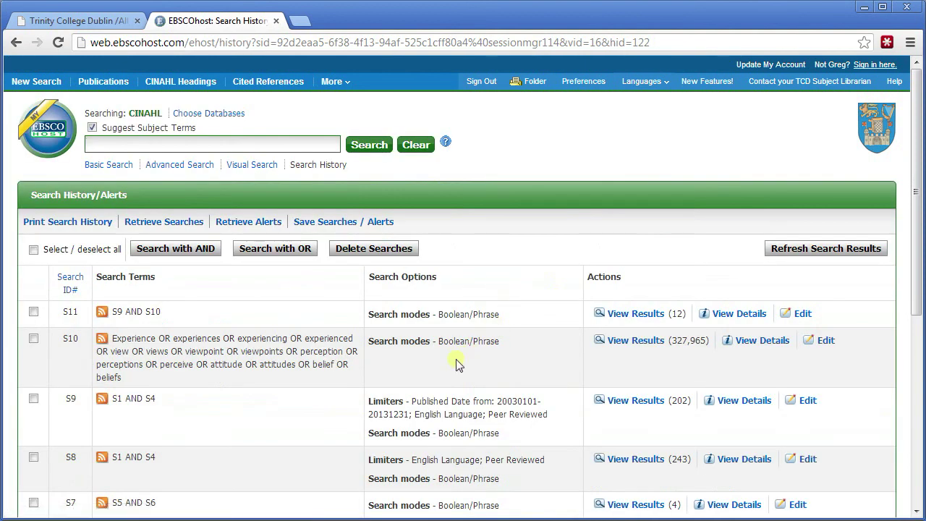
{"action": "scroll", "coordinate": [458, 363], "scroll_direction": "down", "scroll_amount": 3}
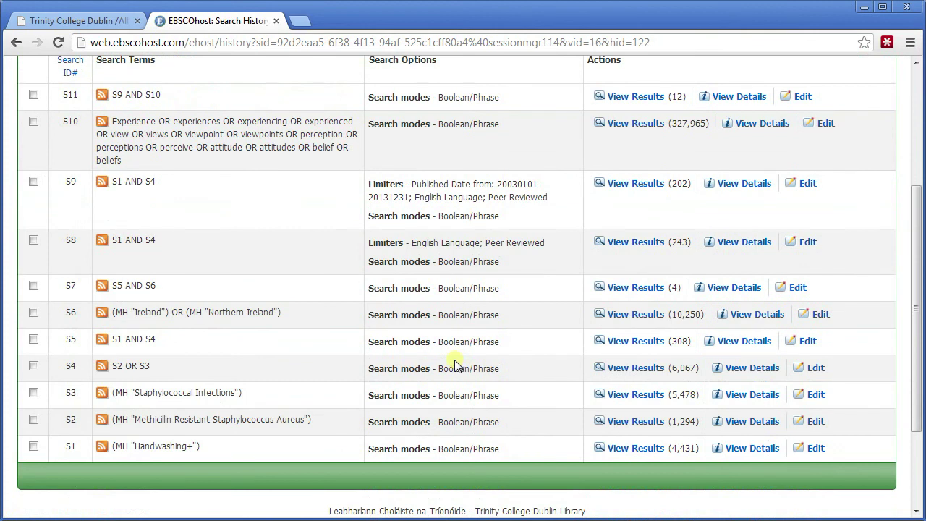
{"action": "scroll", "coordinate": [457, 364], "scroll_direction": "up", "scroll_amount": 2}
{"action": "scroll", "coordinate": [456, 365], "scroll_direction": "up", "scroll_amount": 1}
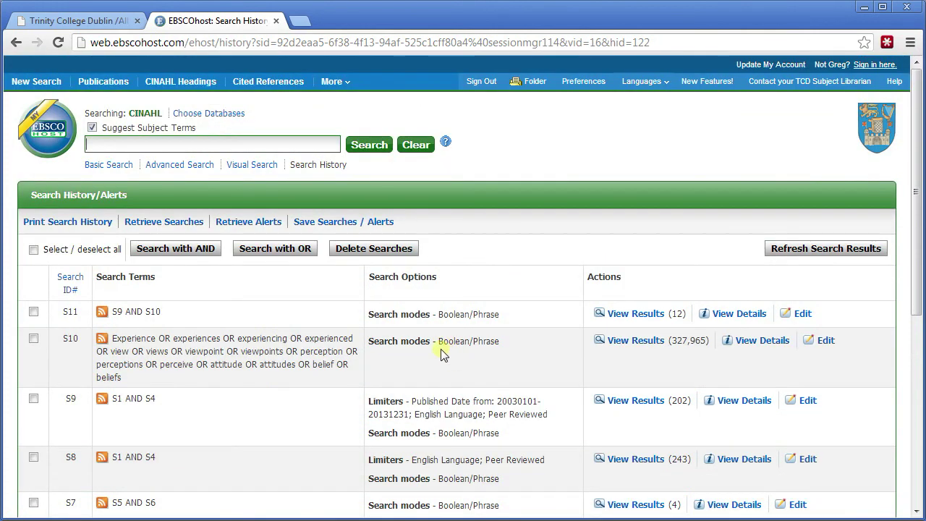
{"action": "left_click", "coordinate": [83, 222]}
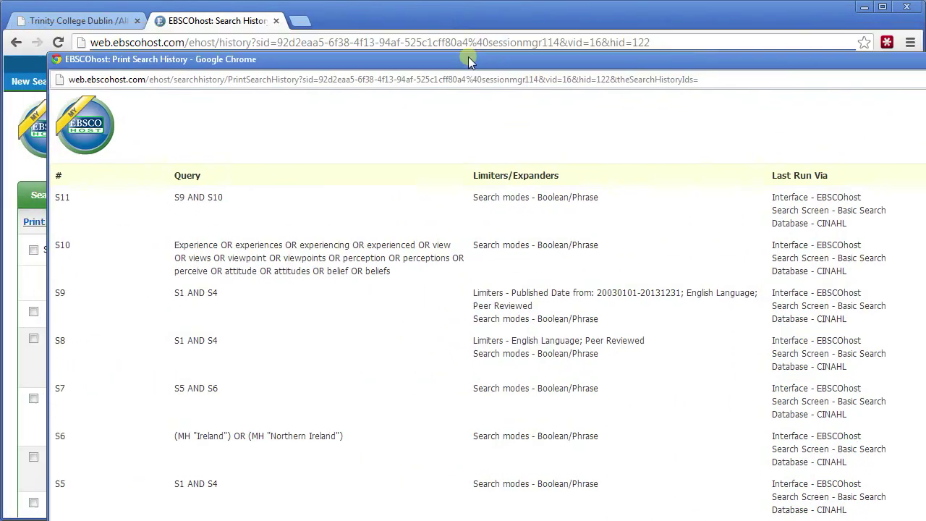
{"action": "left_click_drag", "start_coordinate": [469, 61], "coordinate": [277, 59]}
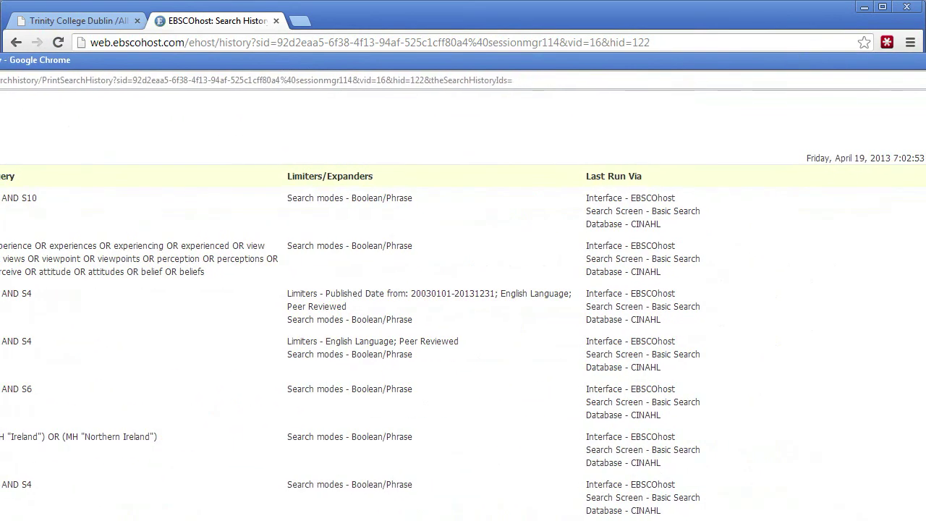
{"action": "double_click", "coordinate": [277, 59]}
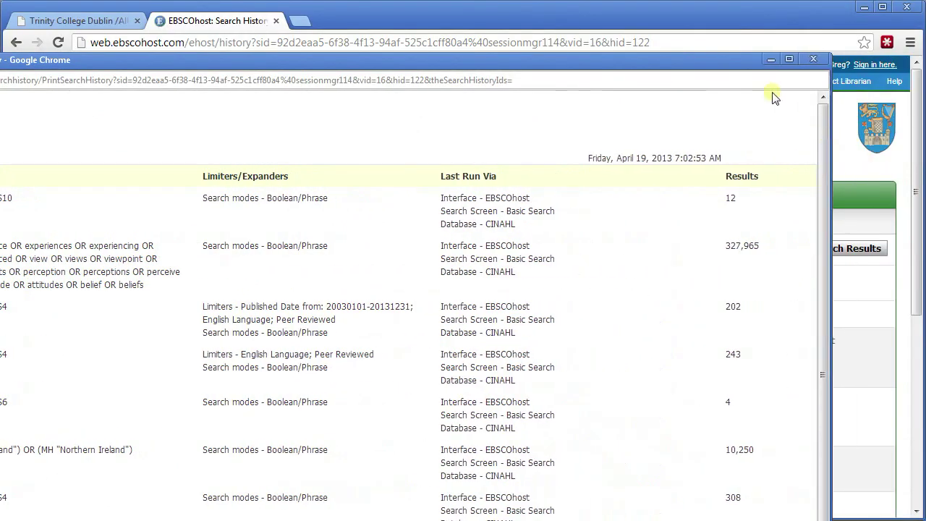
{"action": "left_click_drag", "start_coordinate": [722, 65], "coordinate": [795, 80]}
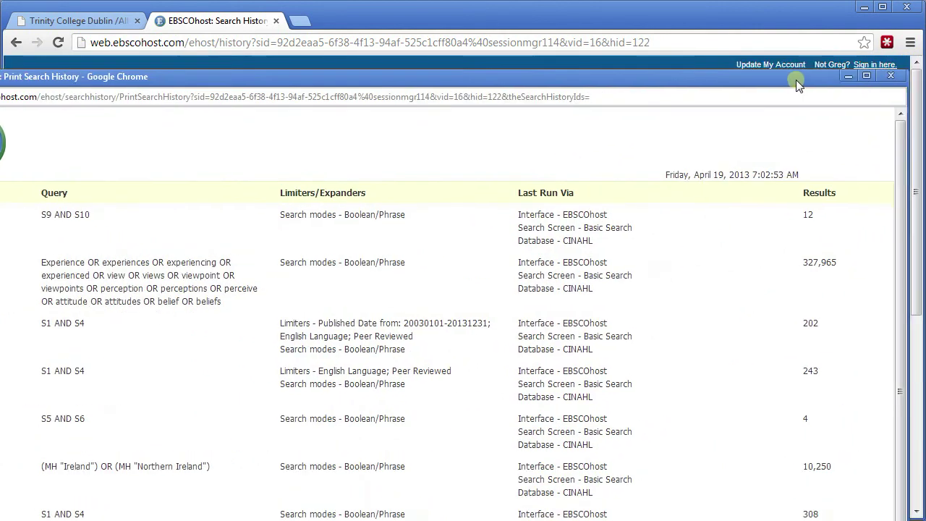
{"action": "left_click_drag", "start_coordinate": [904, 123], "coordinate": [776, 133]}
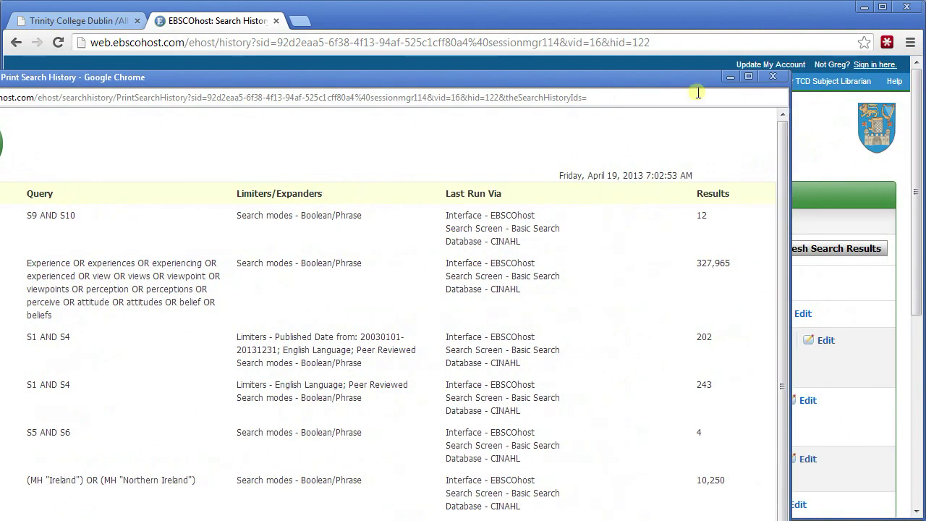
{"action": "left_click_drag", "start_coordinate": [691, 87], "coordinate": [766, 91]}
{"action": "left_click_drag", "start_coordinate": [779, 74], "coordinate": [790, 66]}
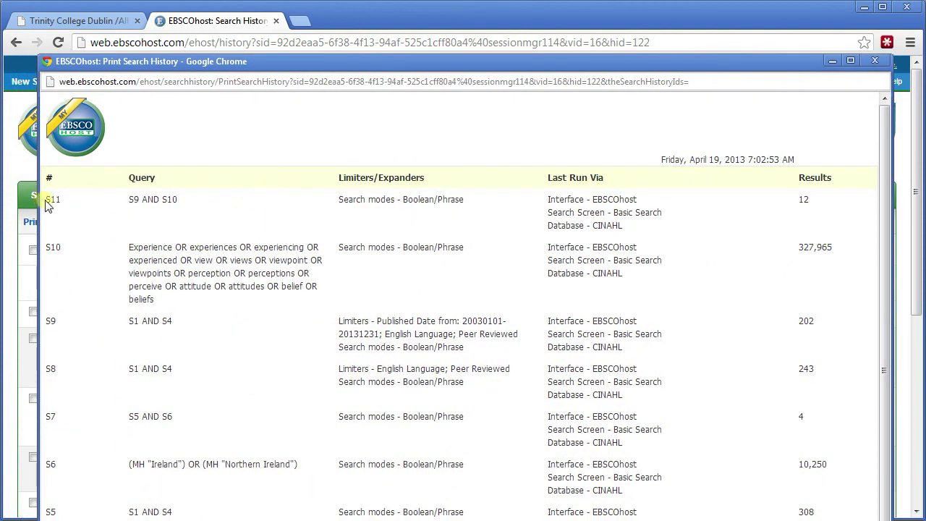
{"action": "left_click_drag", "start_coordinate": [44, 204], "coordinate": [859, 516]}
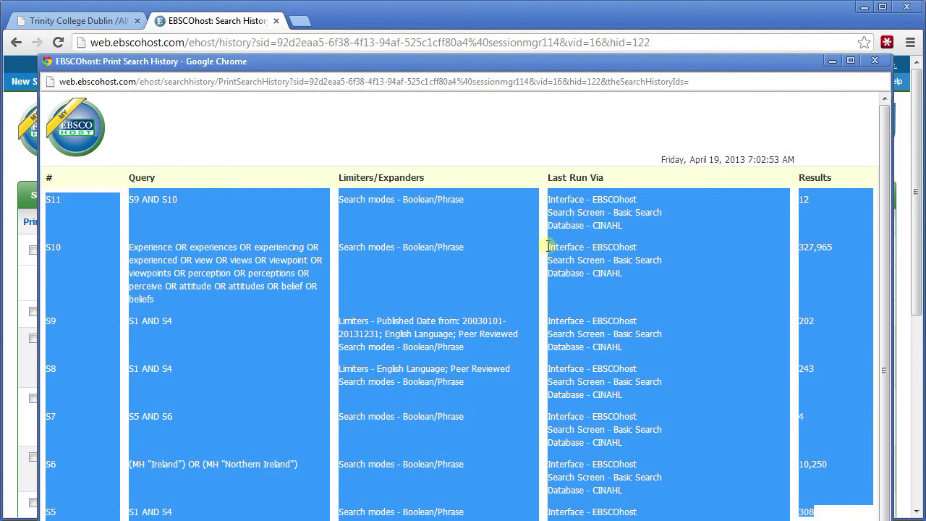
{"action": "left_click", "coordinate": [875, 61]}
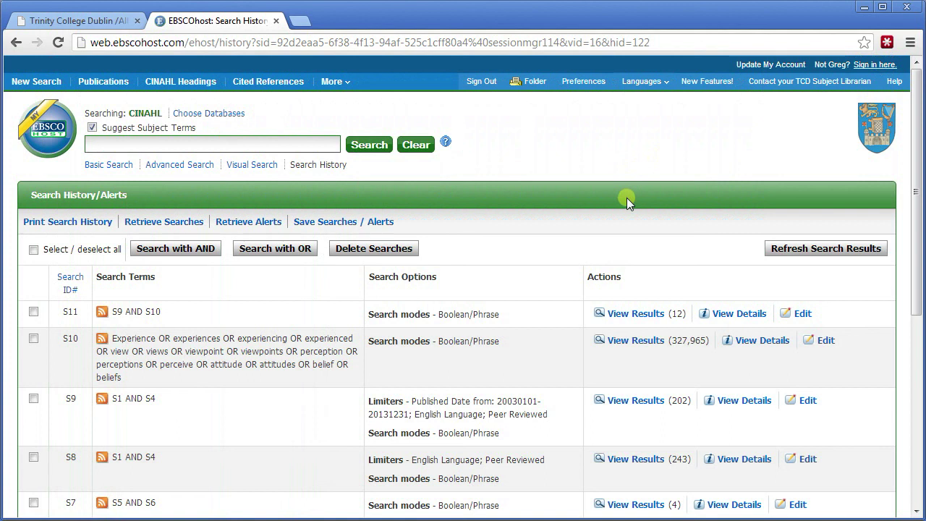